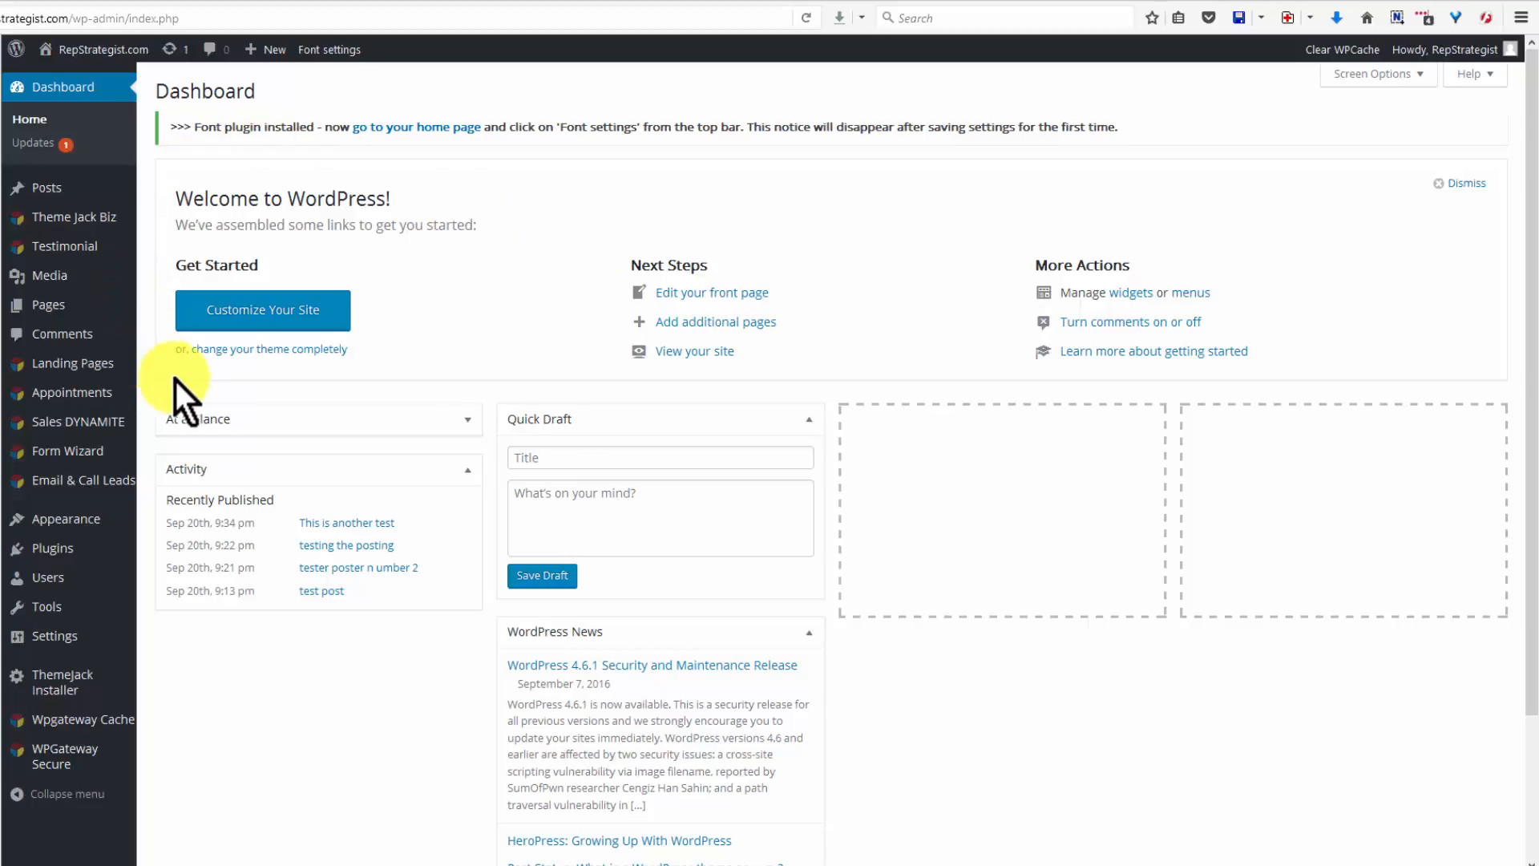
Update the active Stefan theme to its newly available version from the installed themes
mouse_move(74, 529)
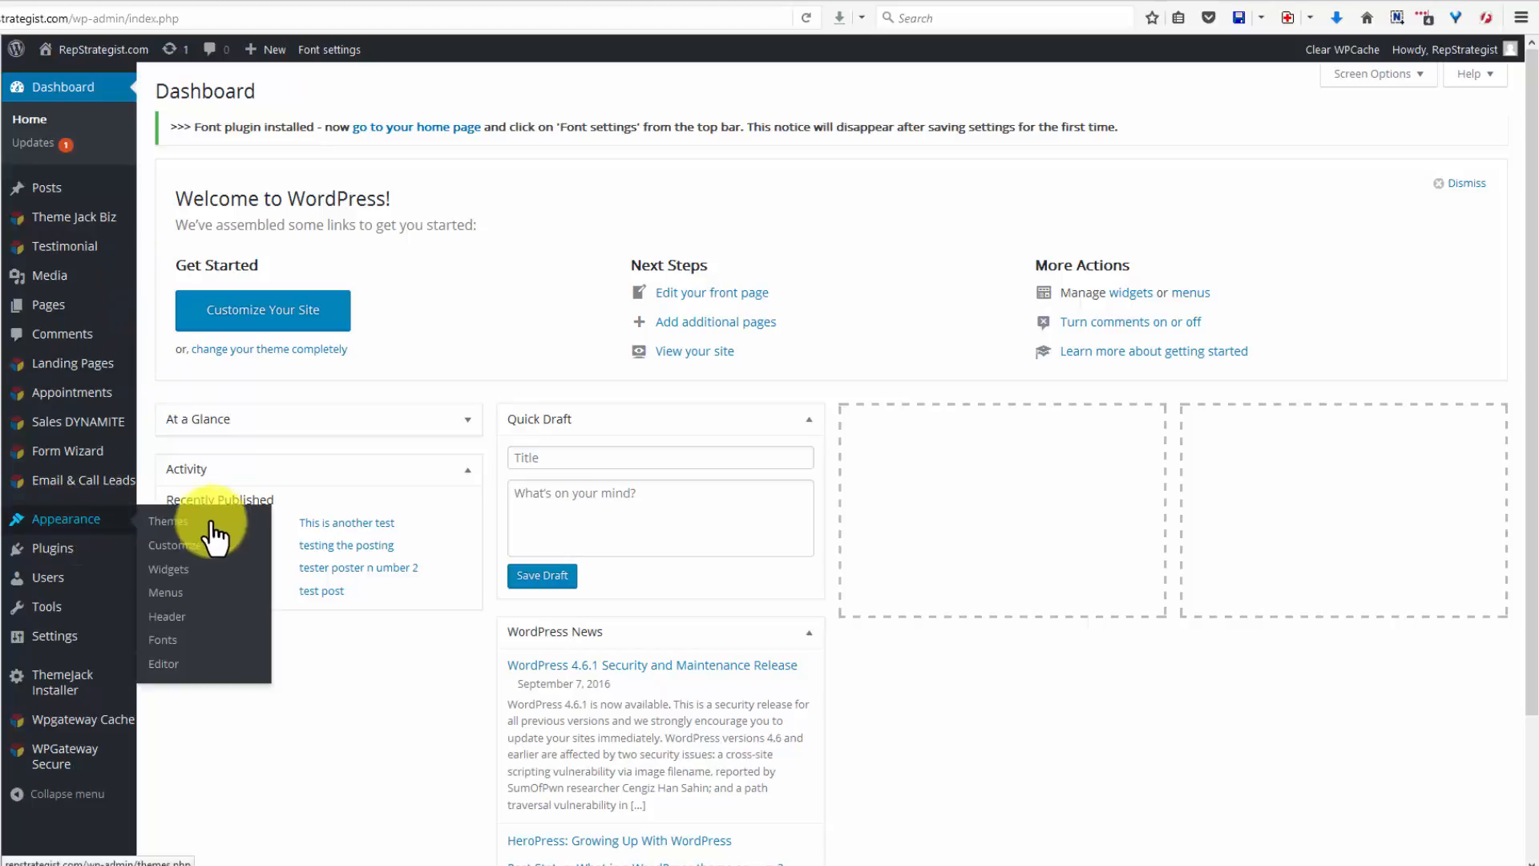
left_click(170, 526)
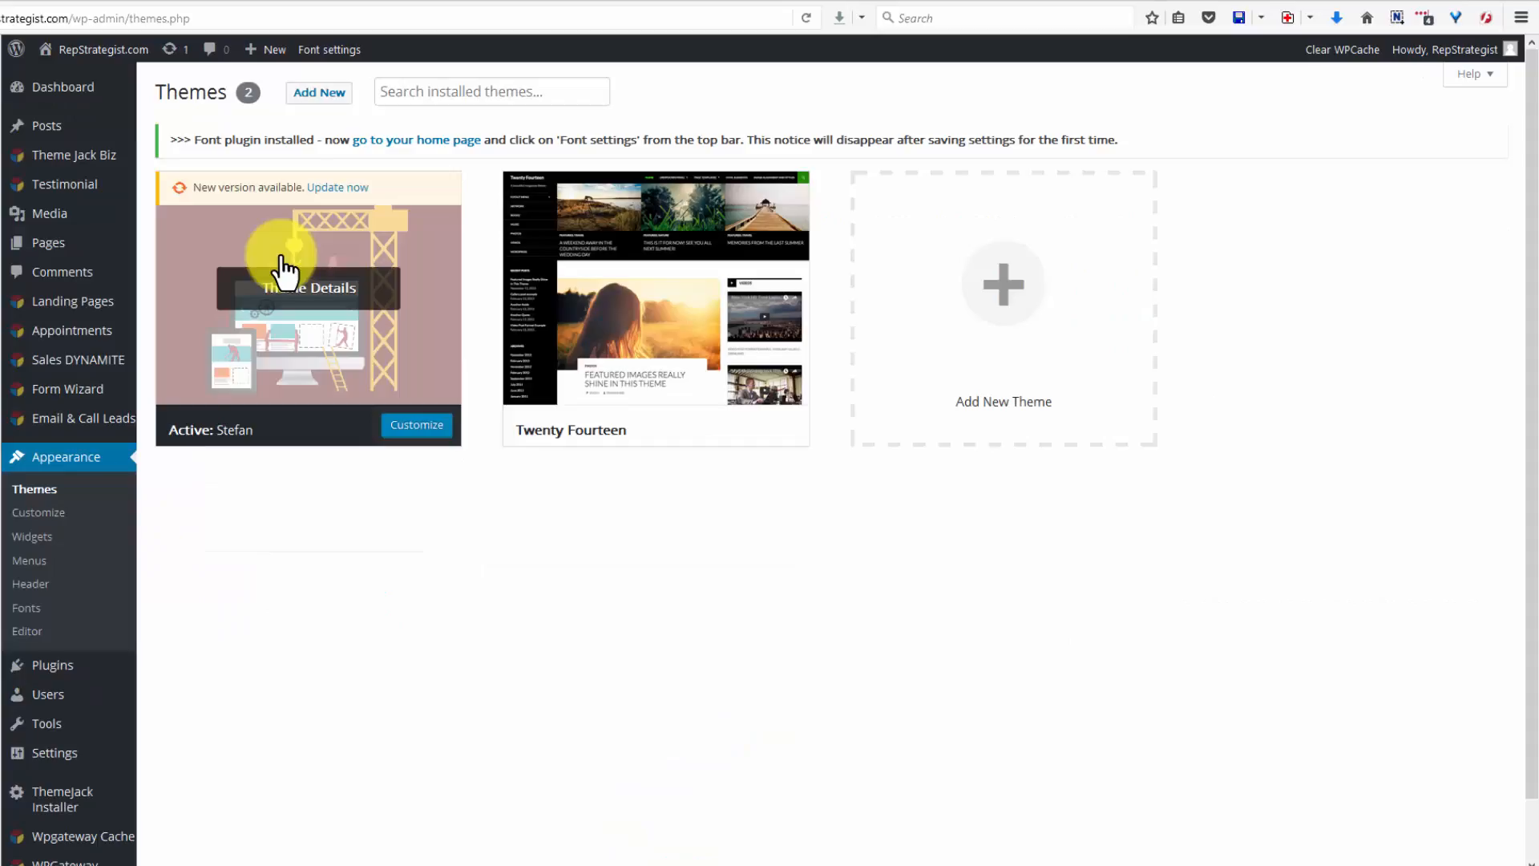
left_click(338, 189)
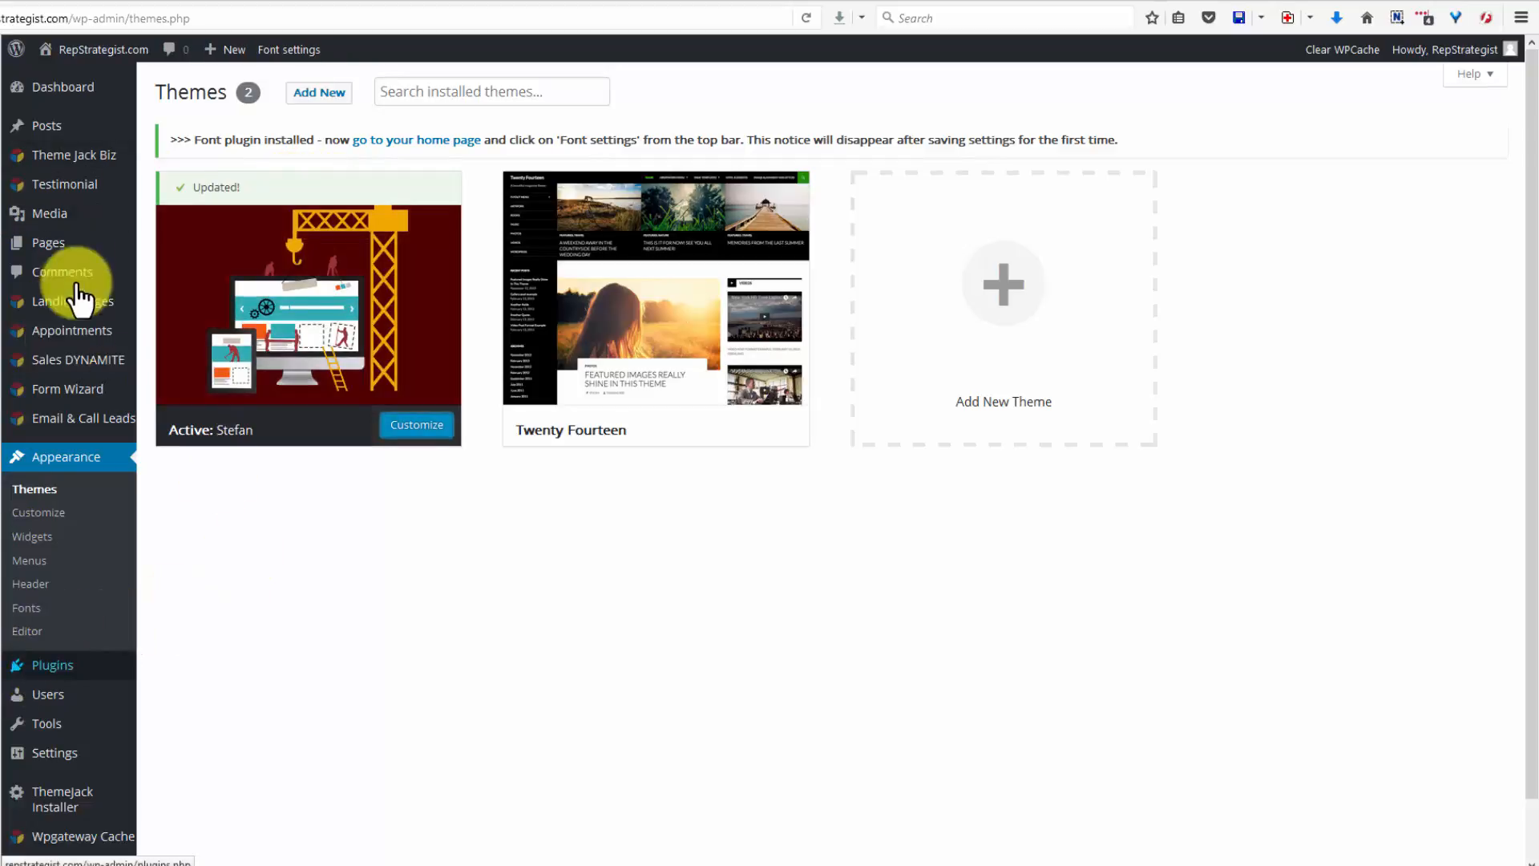
Open the Theme Jack Biz theme settings and look over the Header 1 section layout
mouse_move(38, 165)
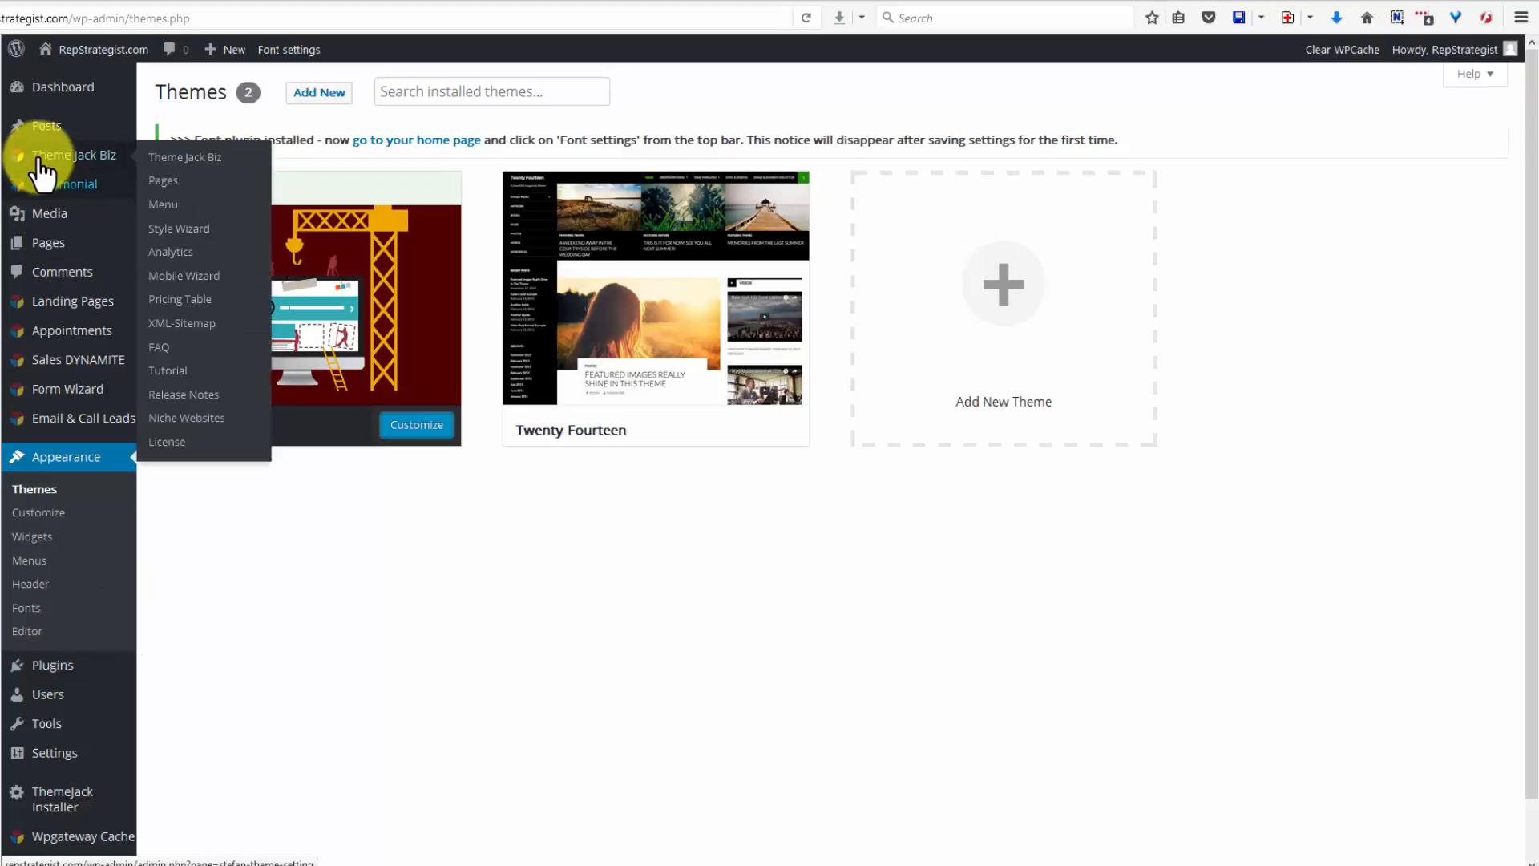
left_click(184, 160)
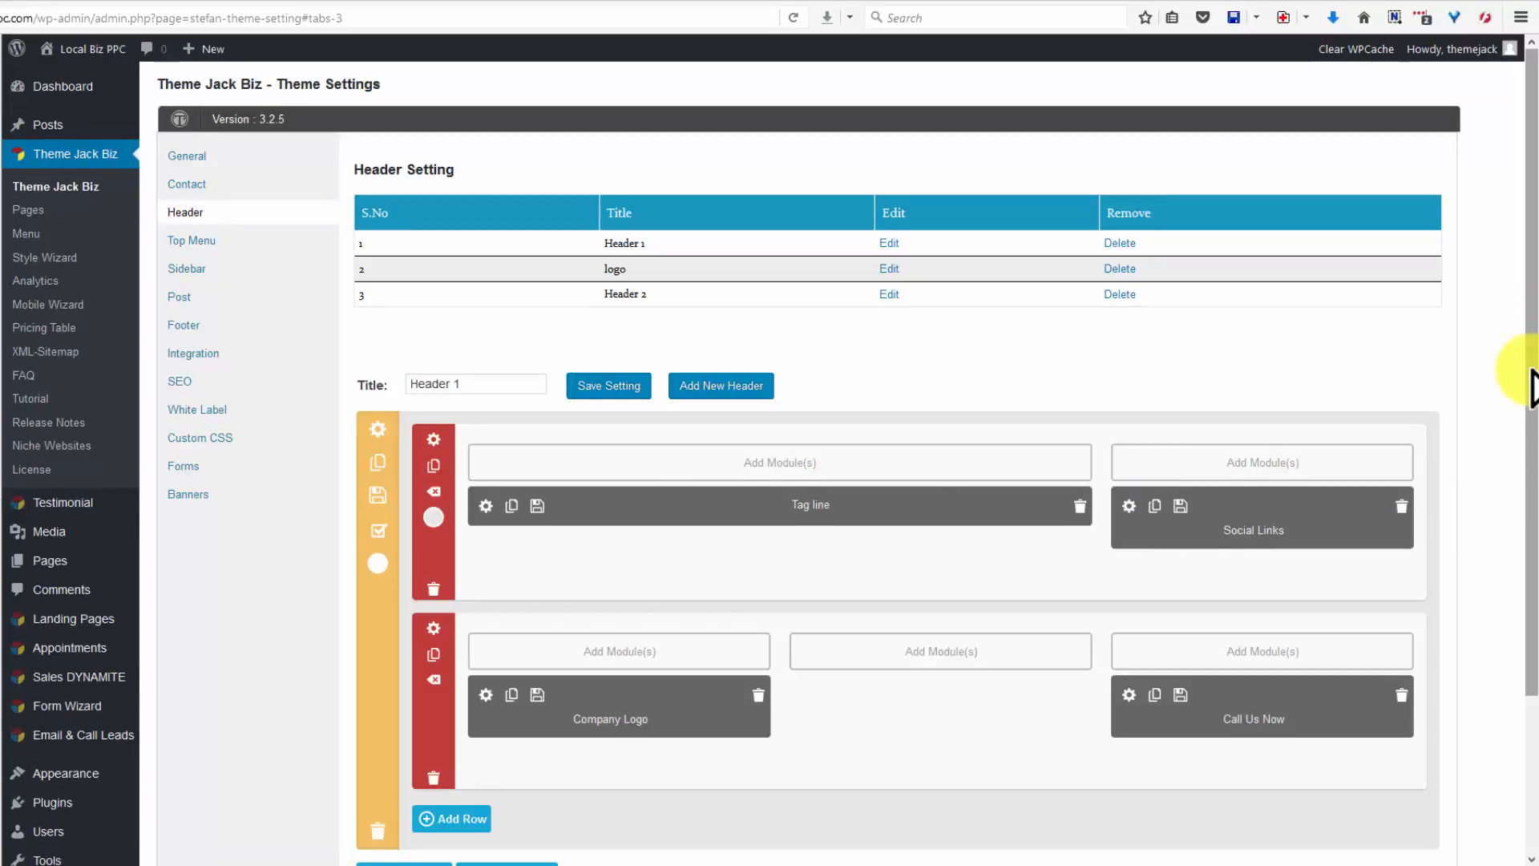
left_click_drag(1533, 377, 1533, 615)
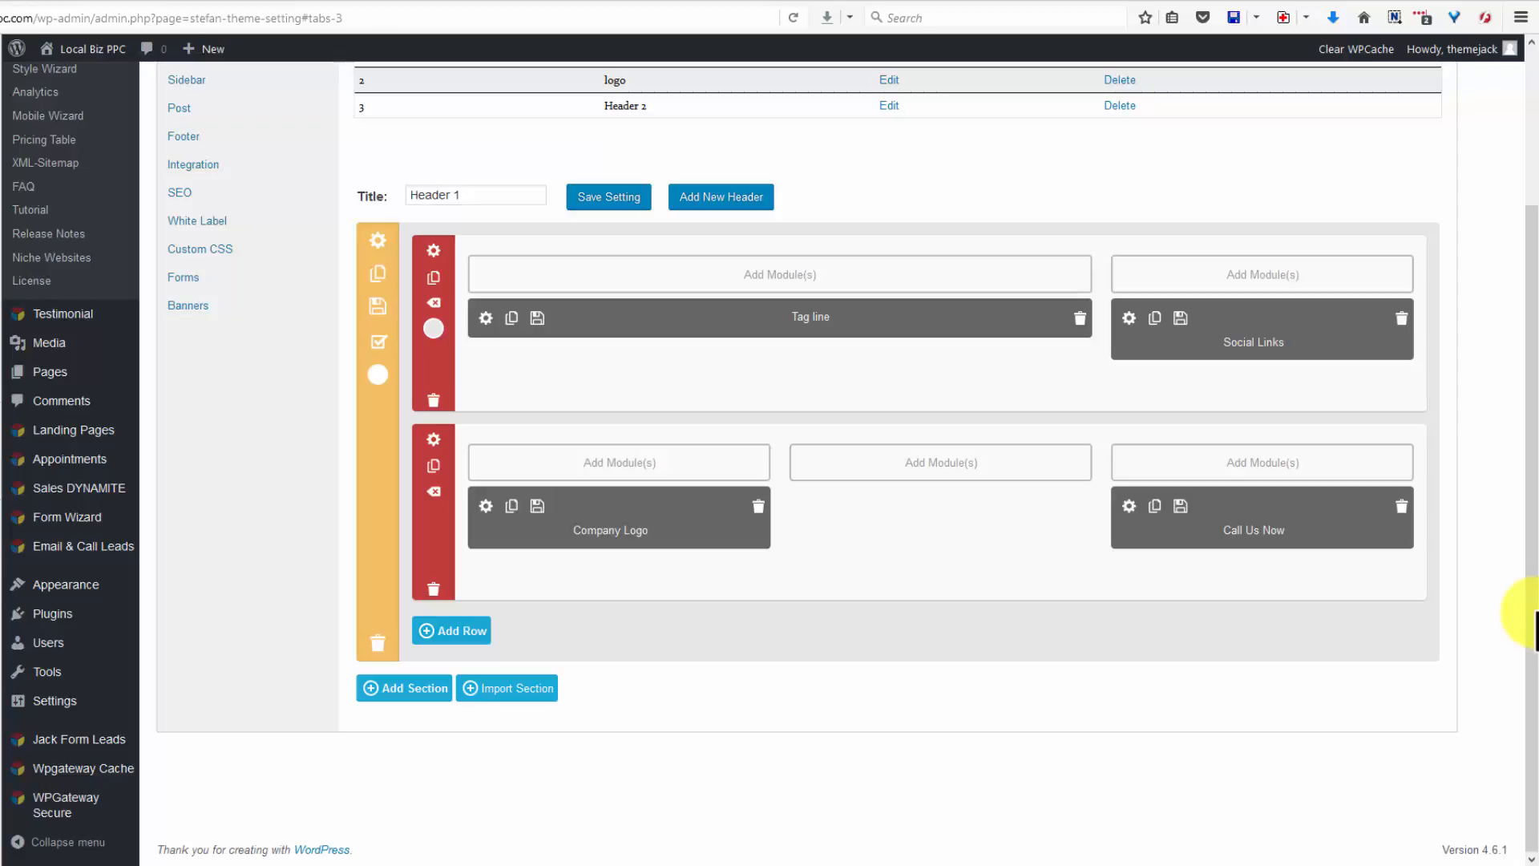
scroll(1535, 629, "up", 3)
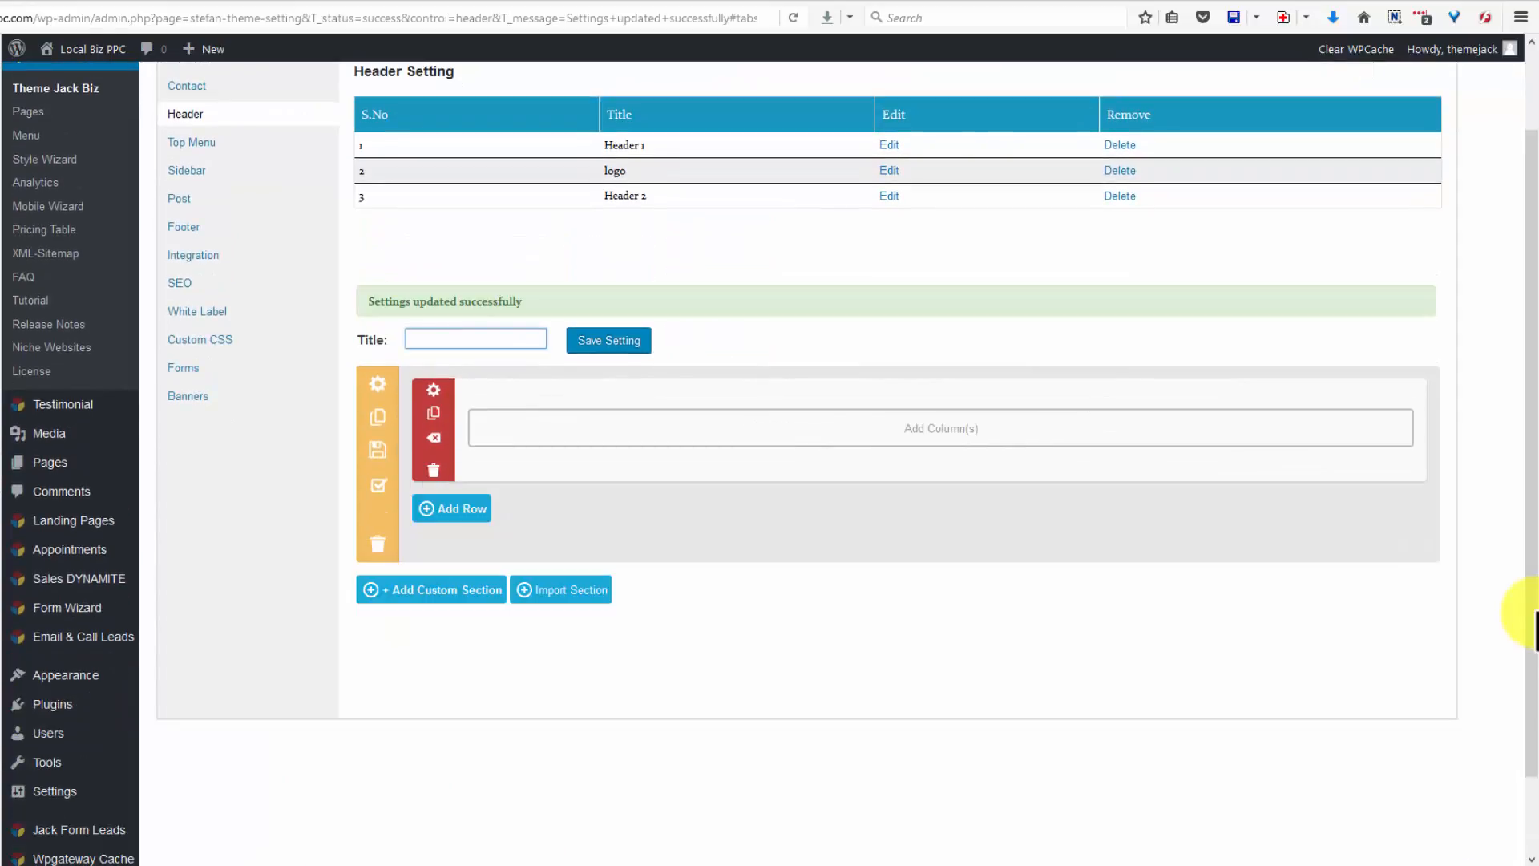
Title the new header "header 3" and give its row a 2/3 + 1/3 column layout
type("header 3")
key("Return")
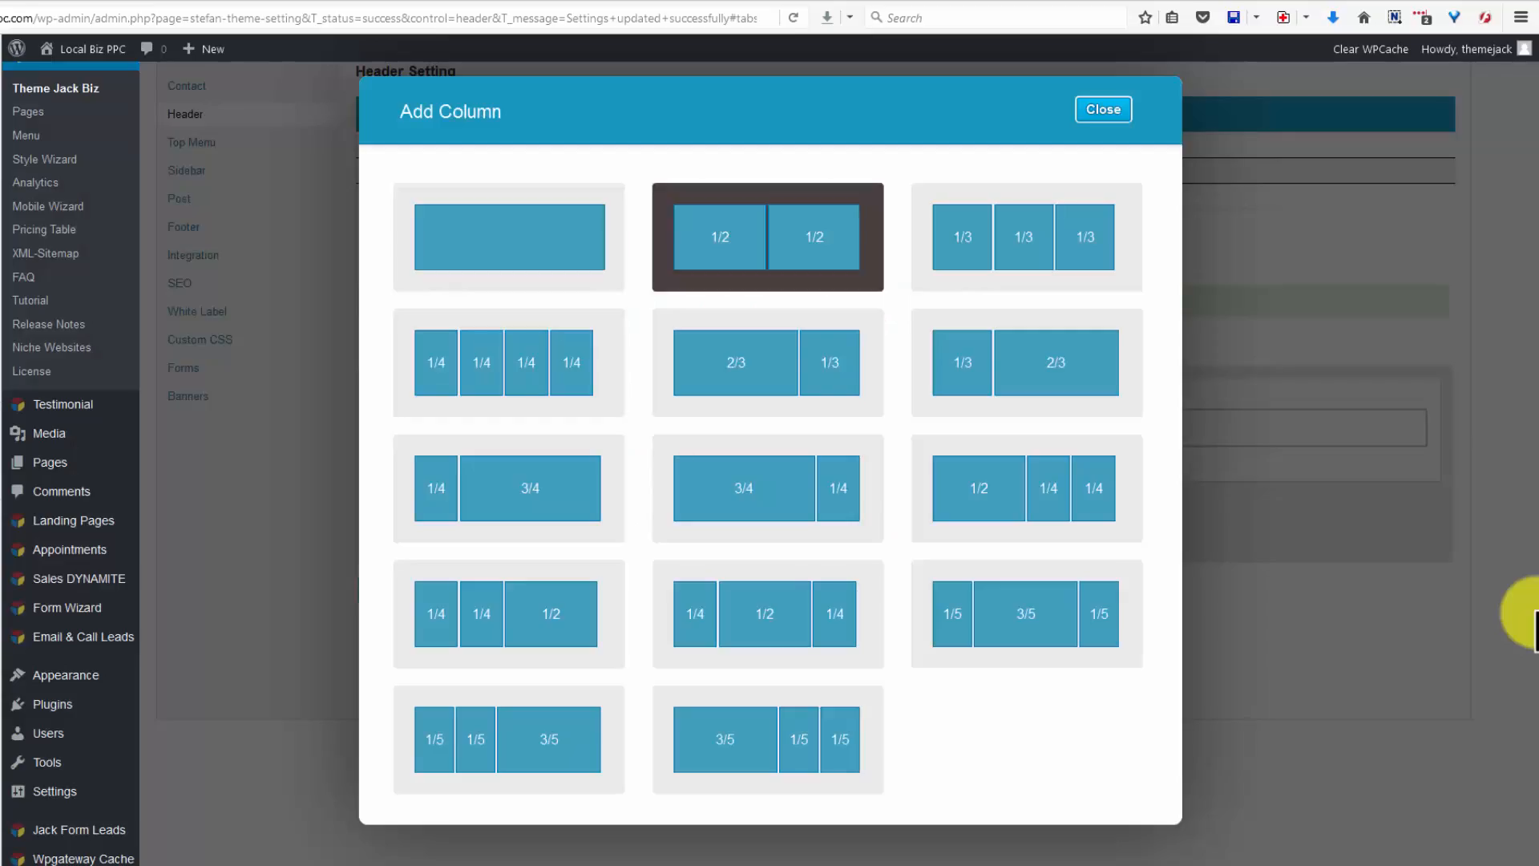
left_click(768, 363)
Add a Logo module named "logo" to the 2/3 column, using logo-georgia-plastic-text-magnifying-glassSmall.png from the media library as its image
left_click(780, 418)
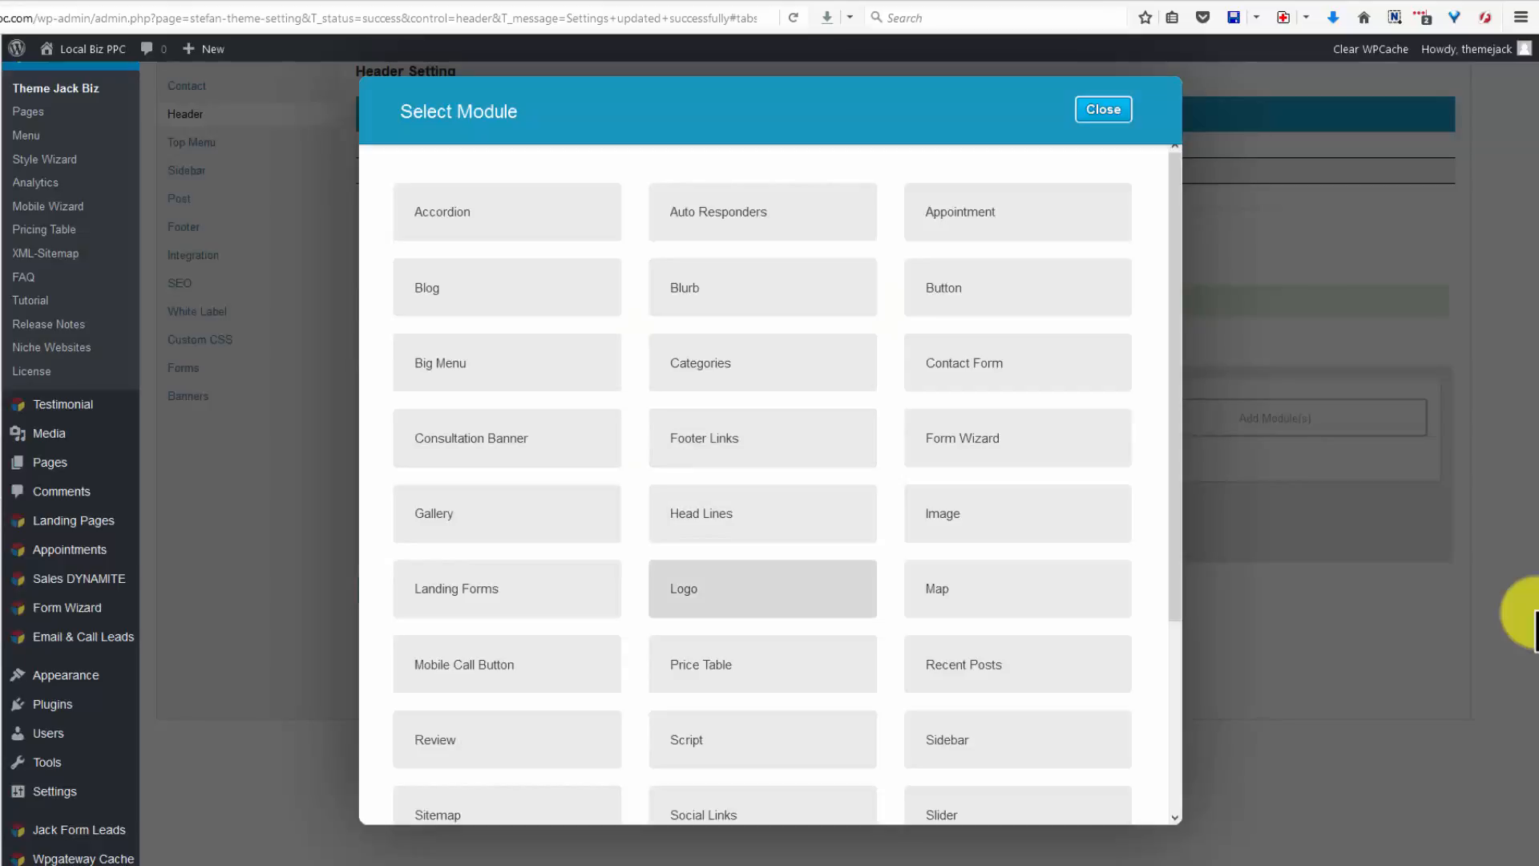
left_click(762, 588)
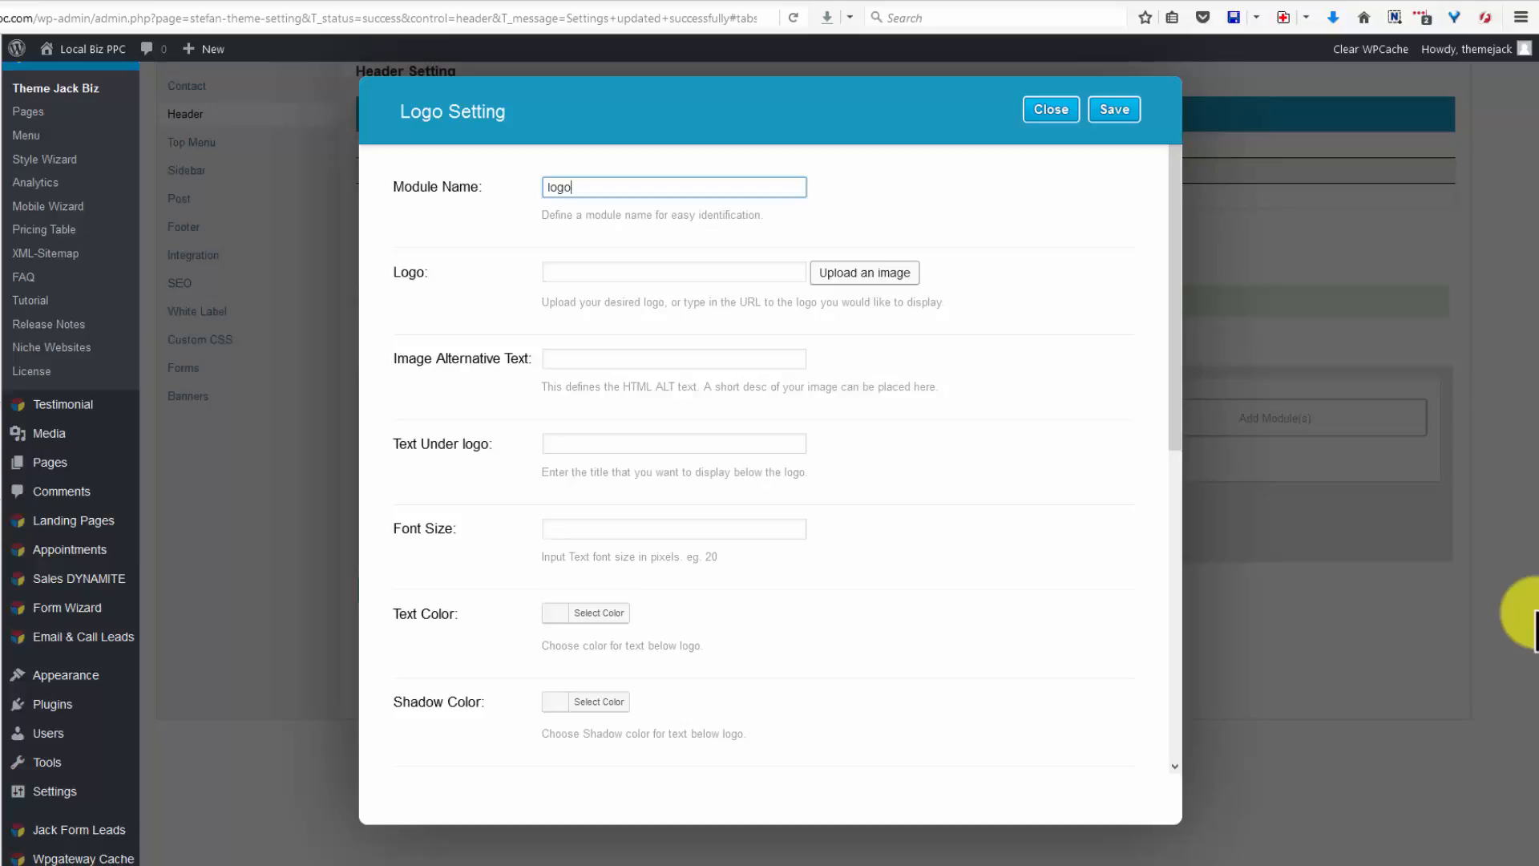
left_click(865, 273)
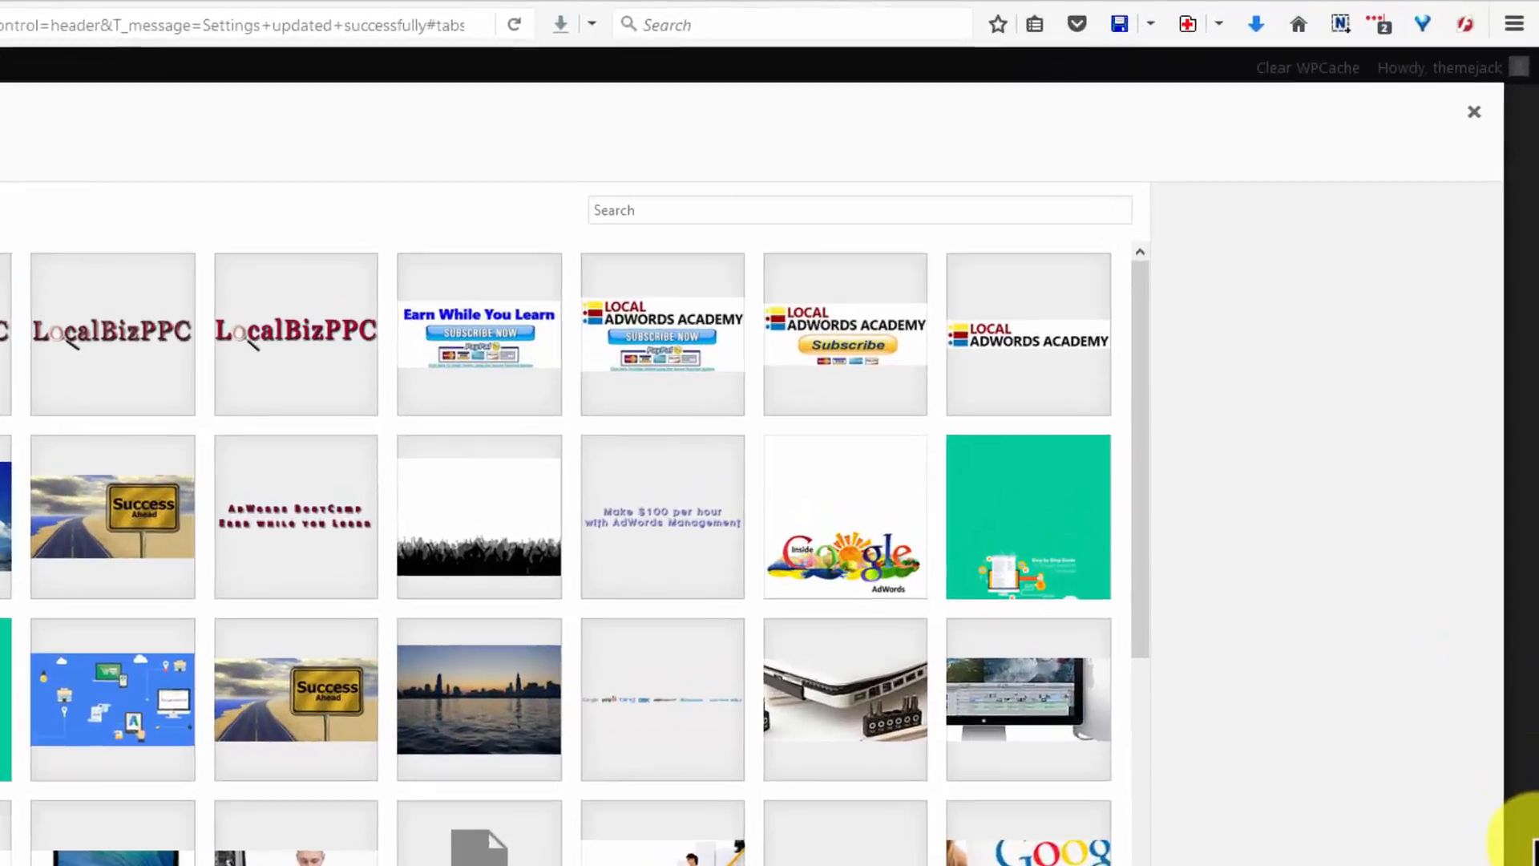
left_click(634, 244)
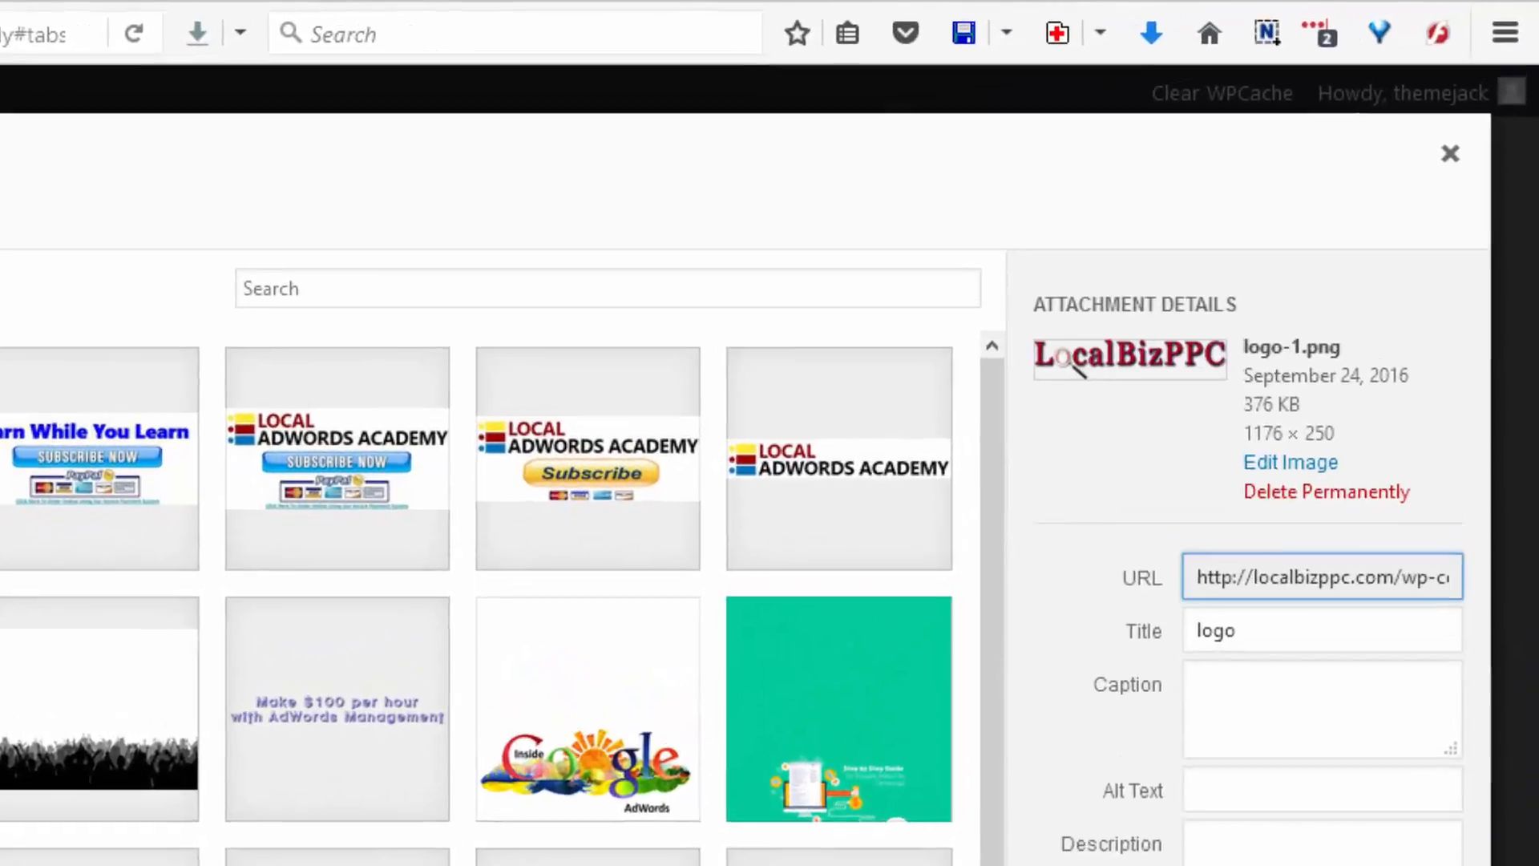
left_click(501, 244)
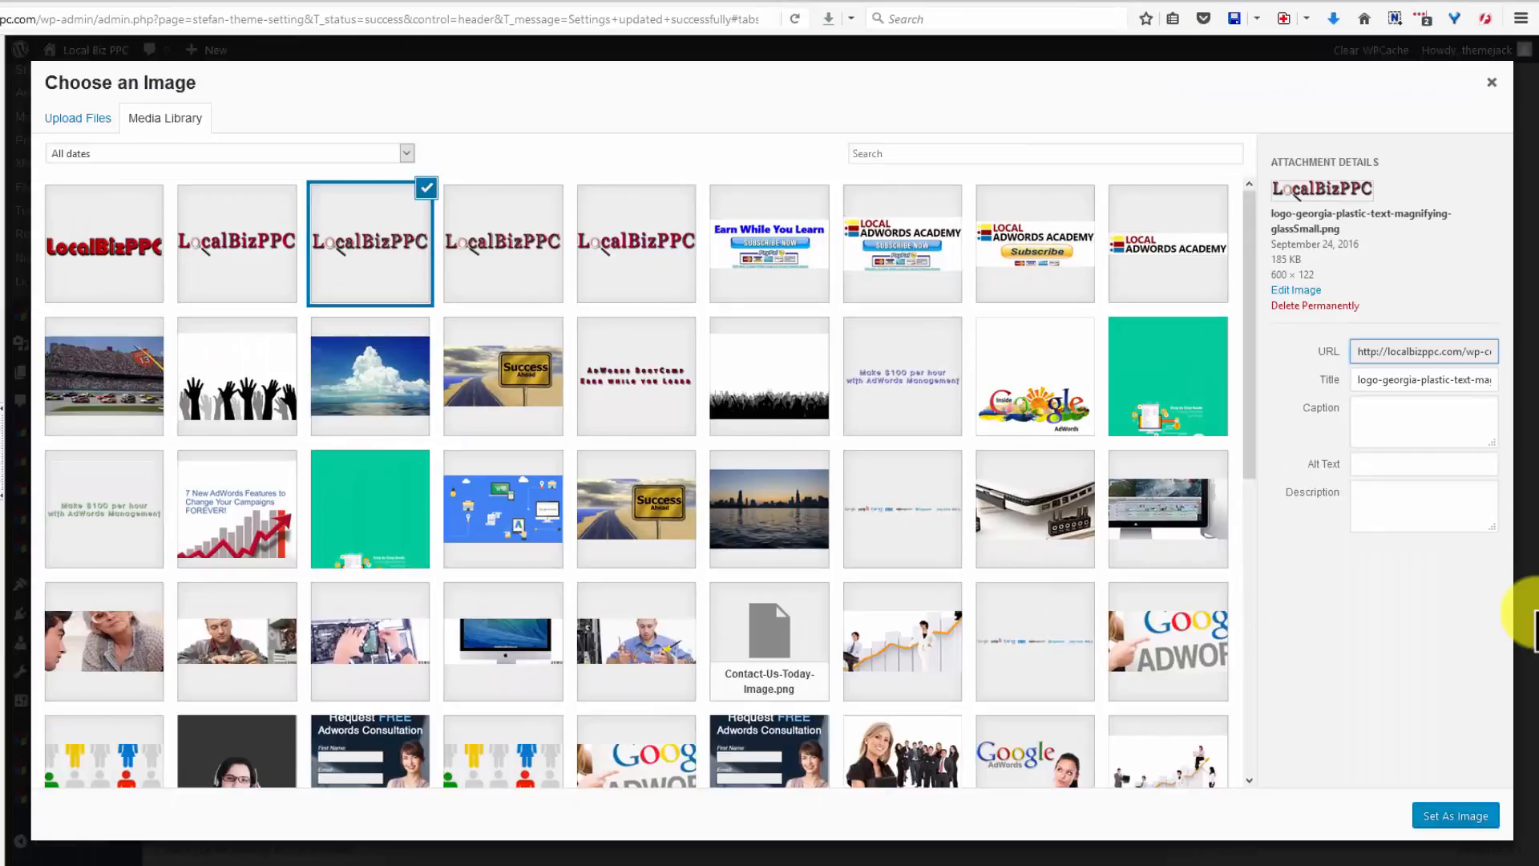
left_click(1455, 816)
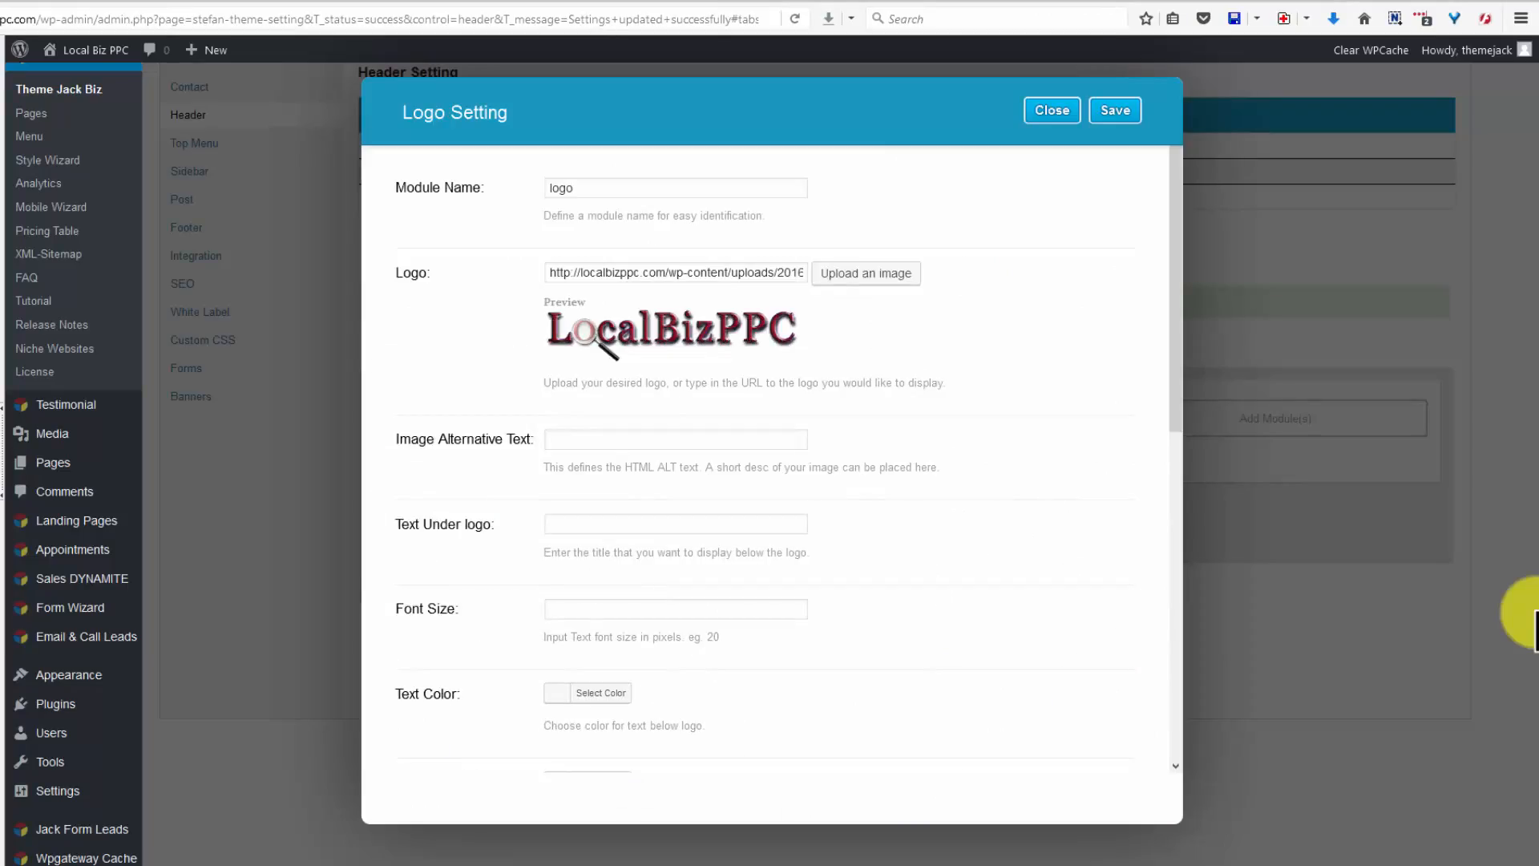
Leave the logo's text options blank, enable Link To Front Page and save the logo module
key("Tab")
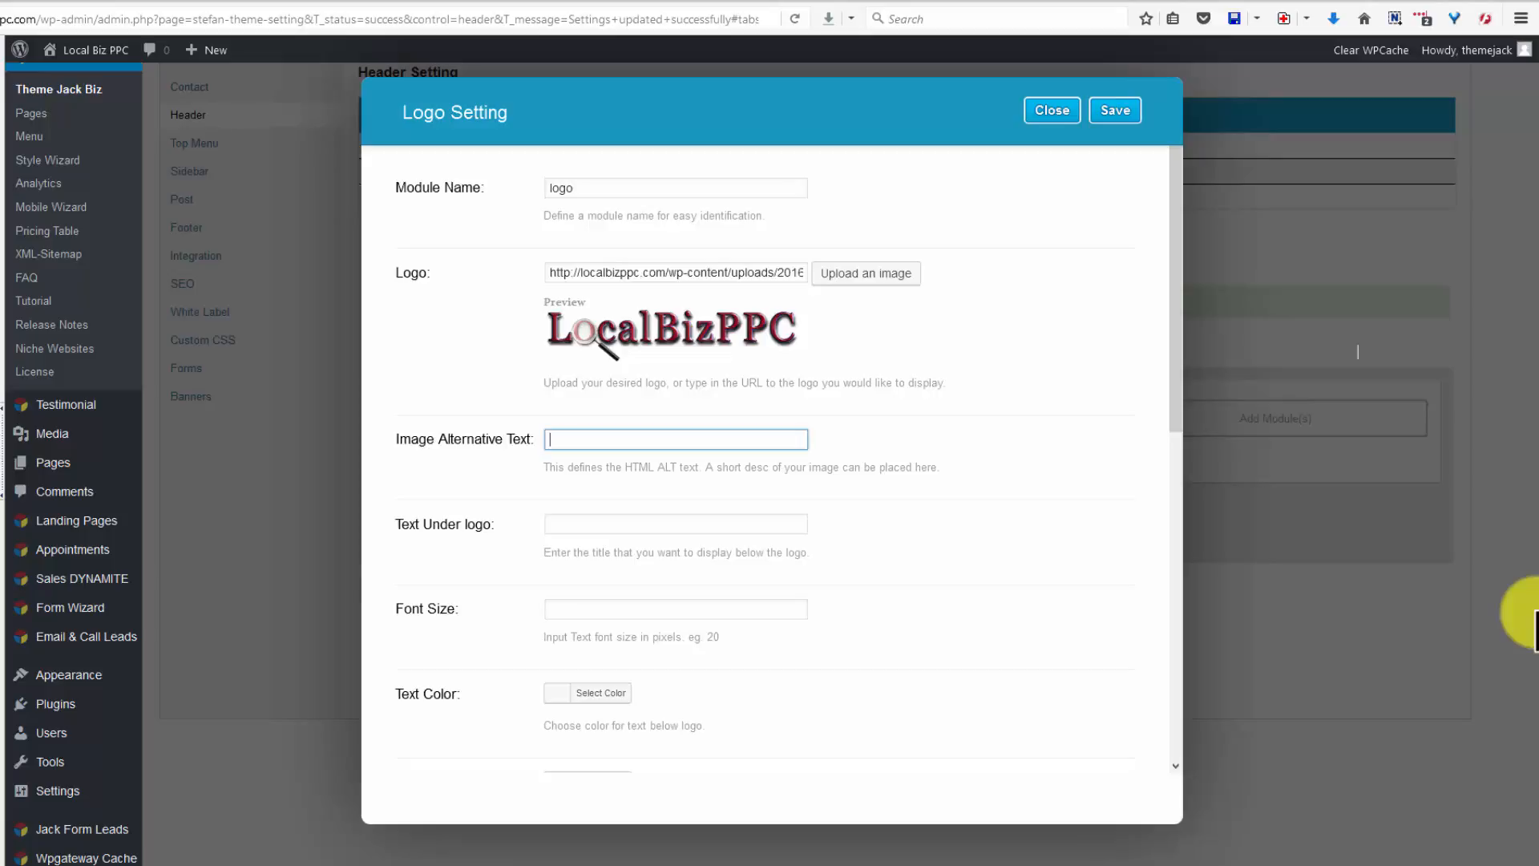
key("Tab")
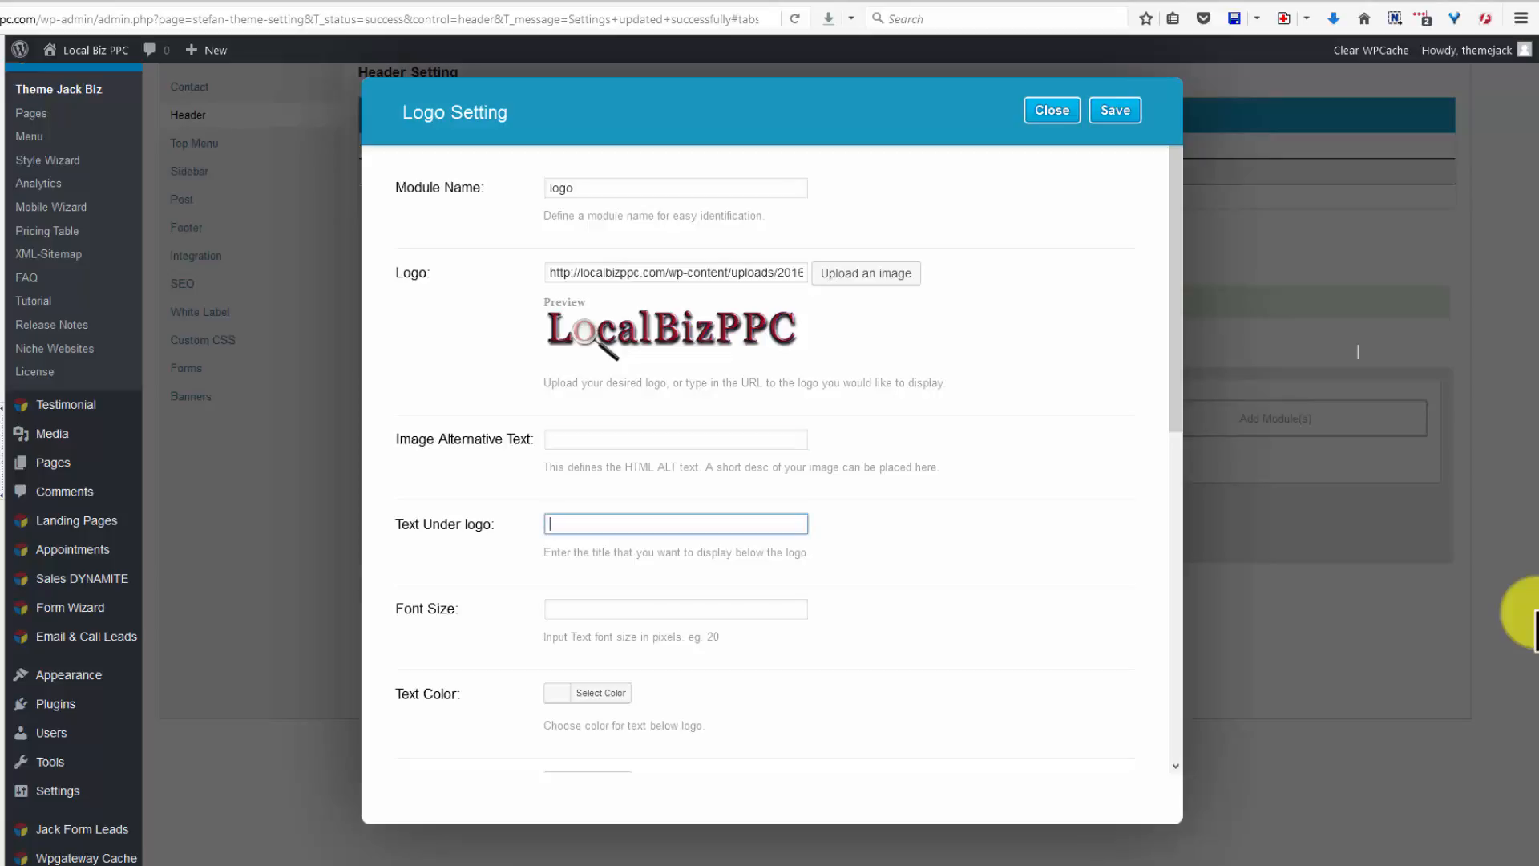
scroll(1536, 612, "down", 1)
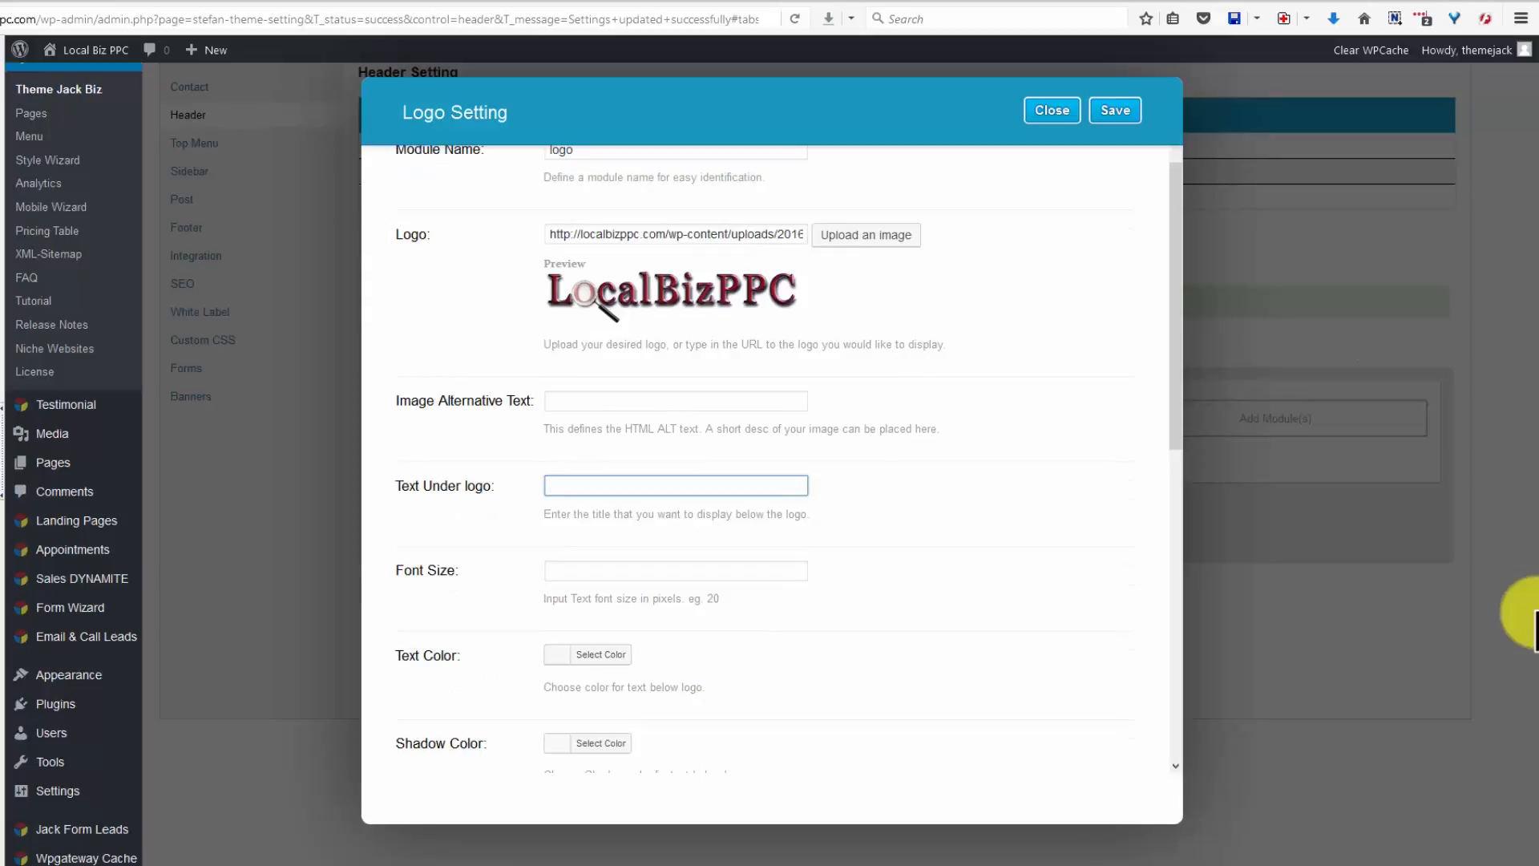
key("Tab")
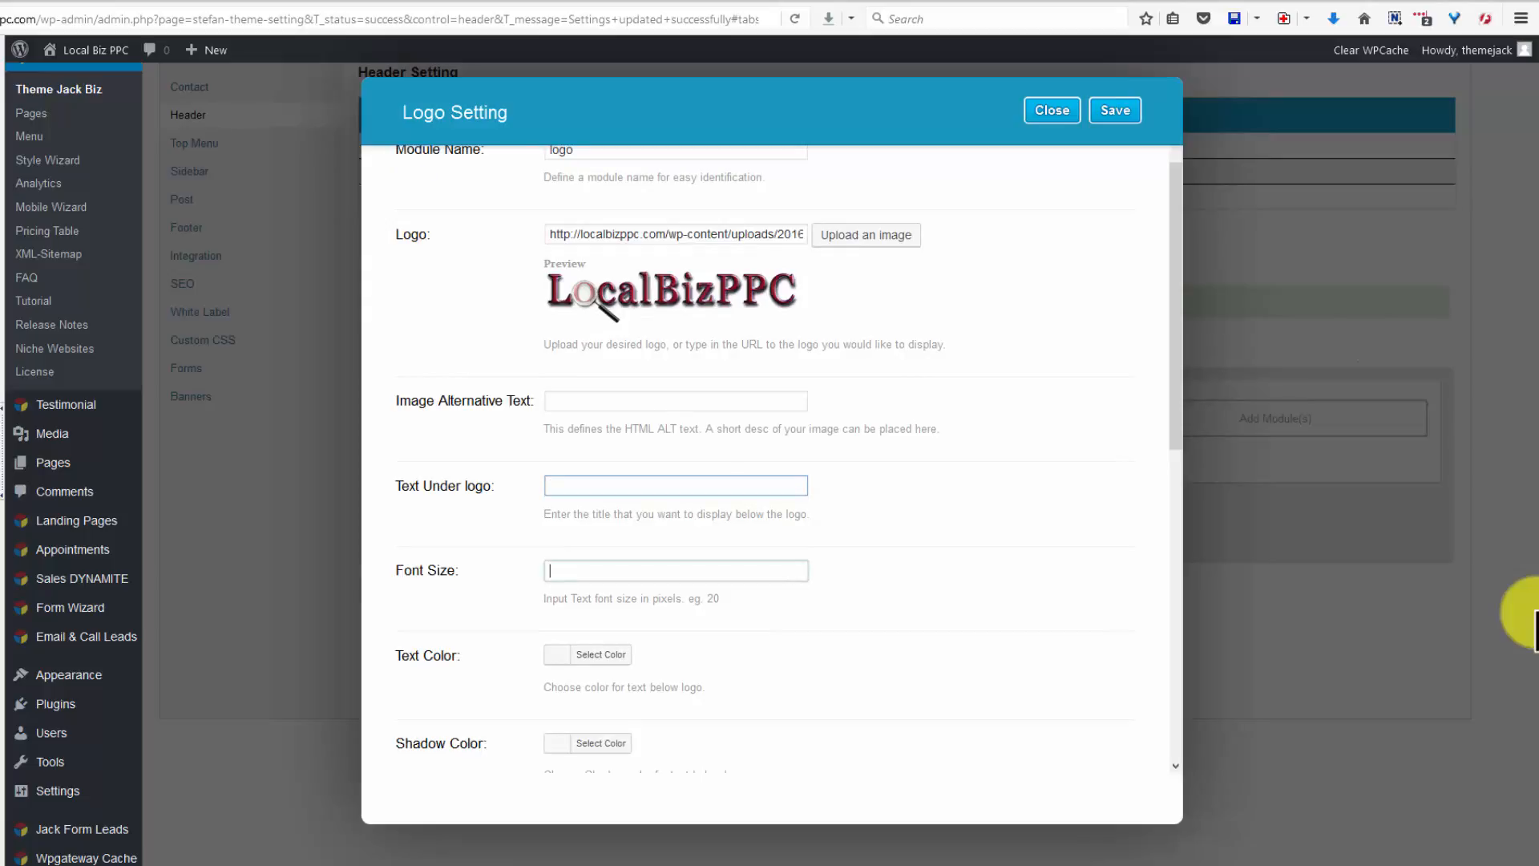
scroll(1536, 613, "down", 3)
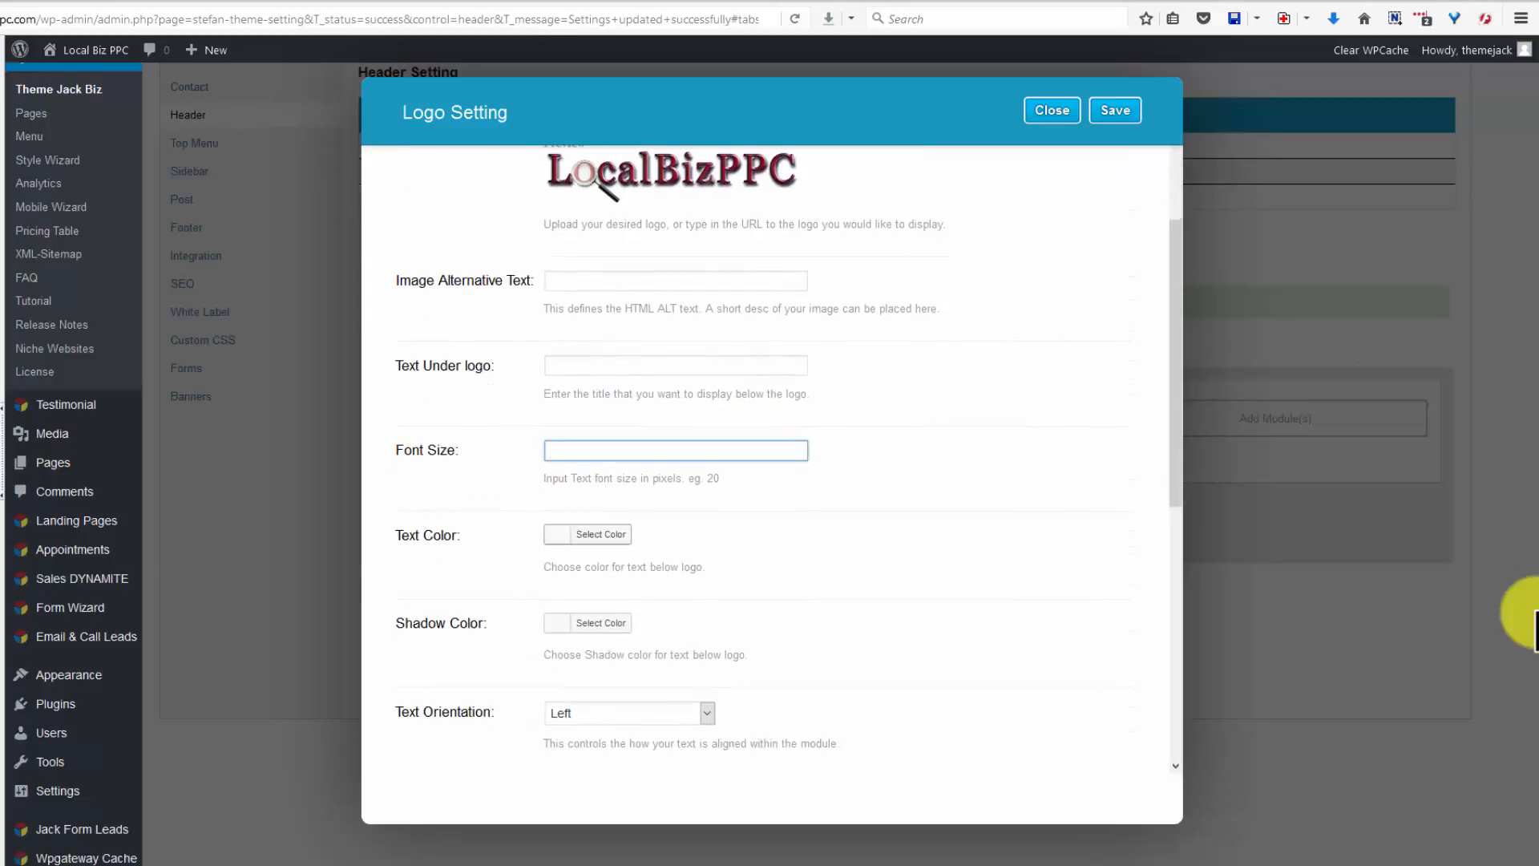
scroll(1536, 612, "down", 1)
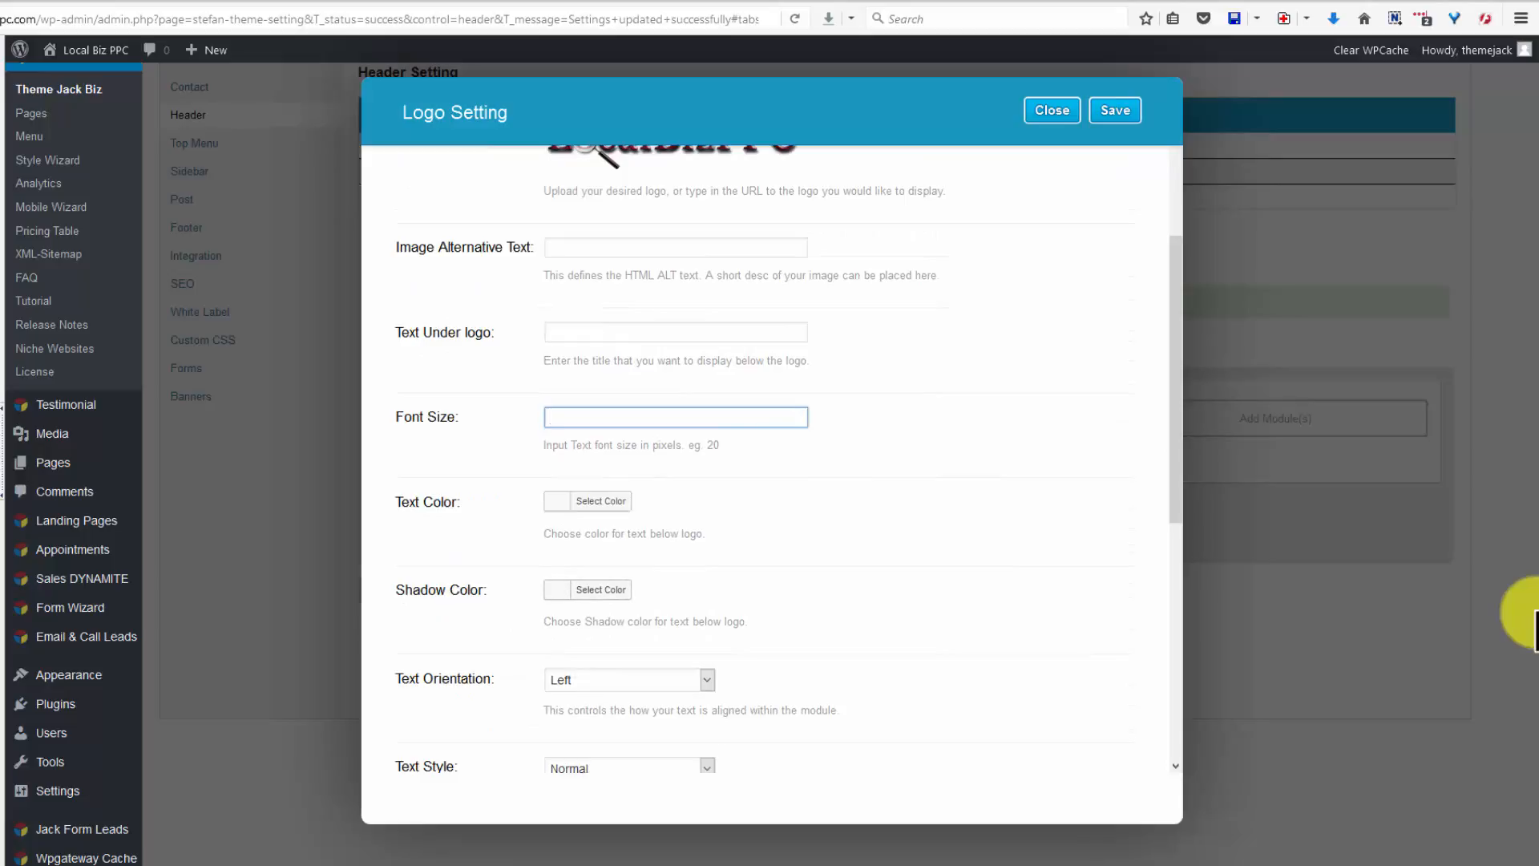
scroll(1536, 613, "down", 6)
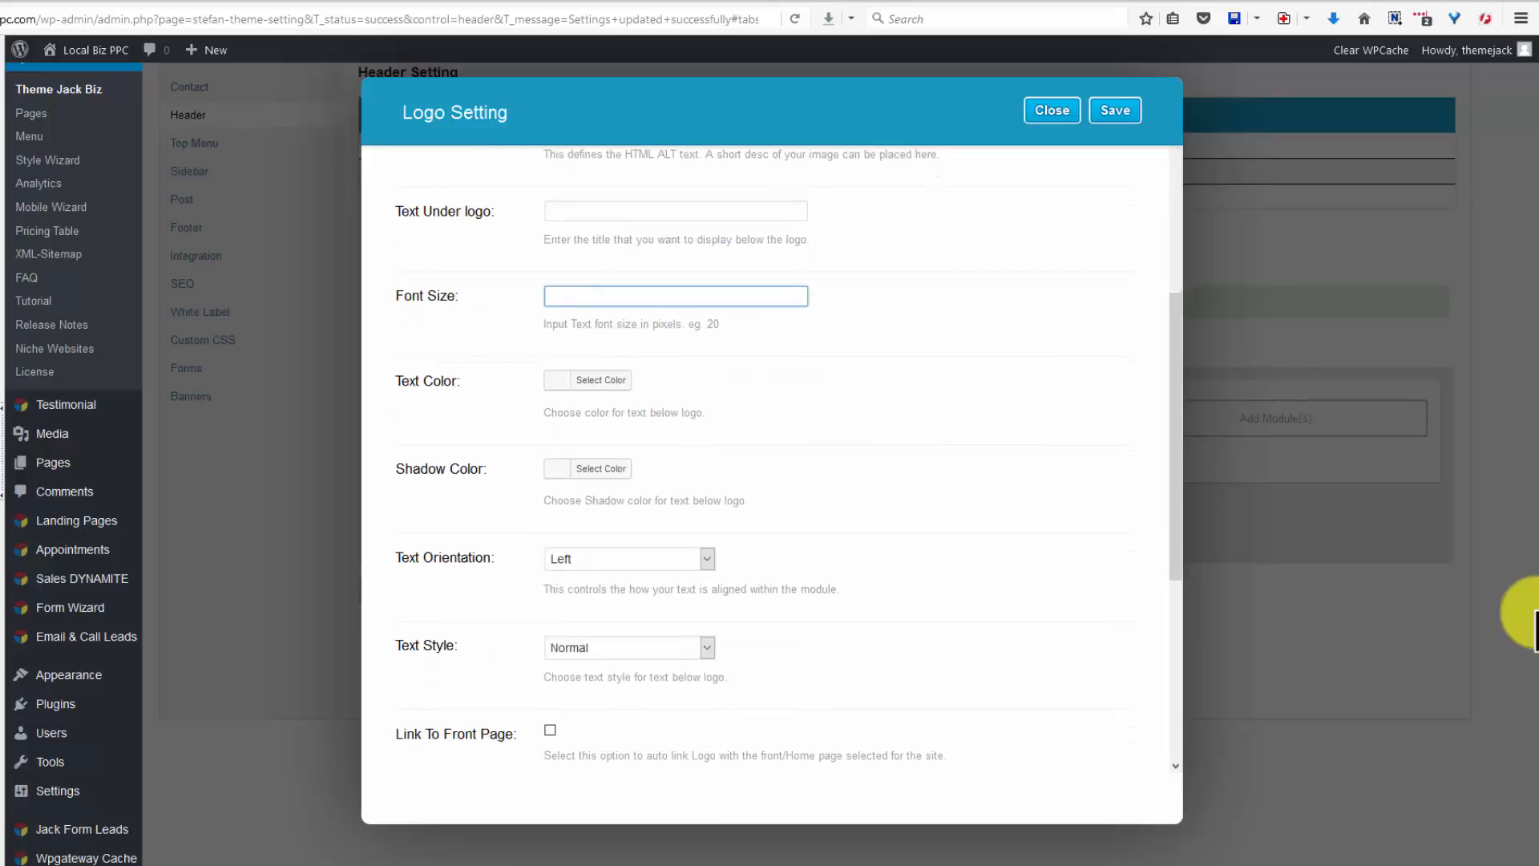
scroll(1536, 612, "down", 3)
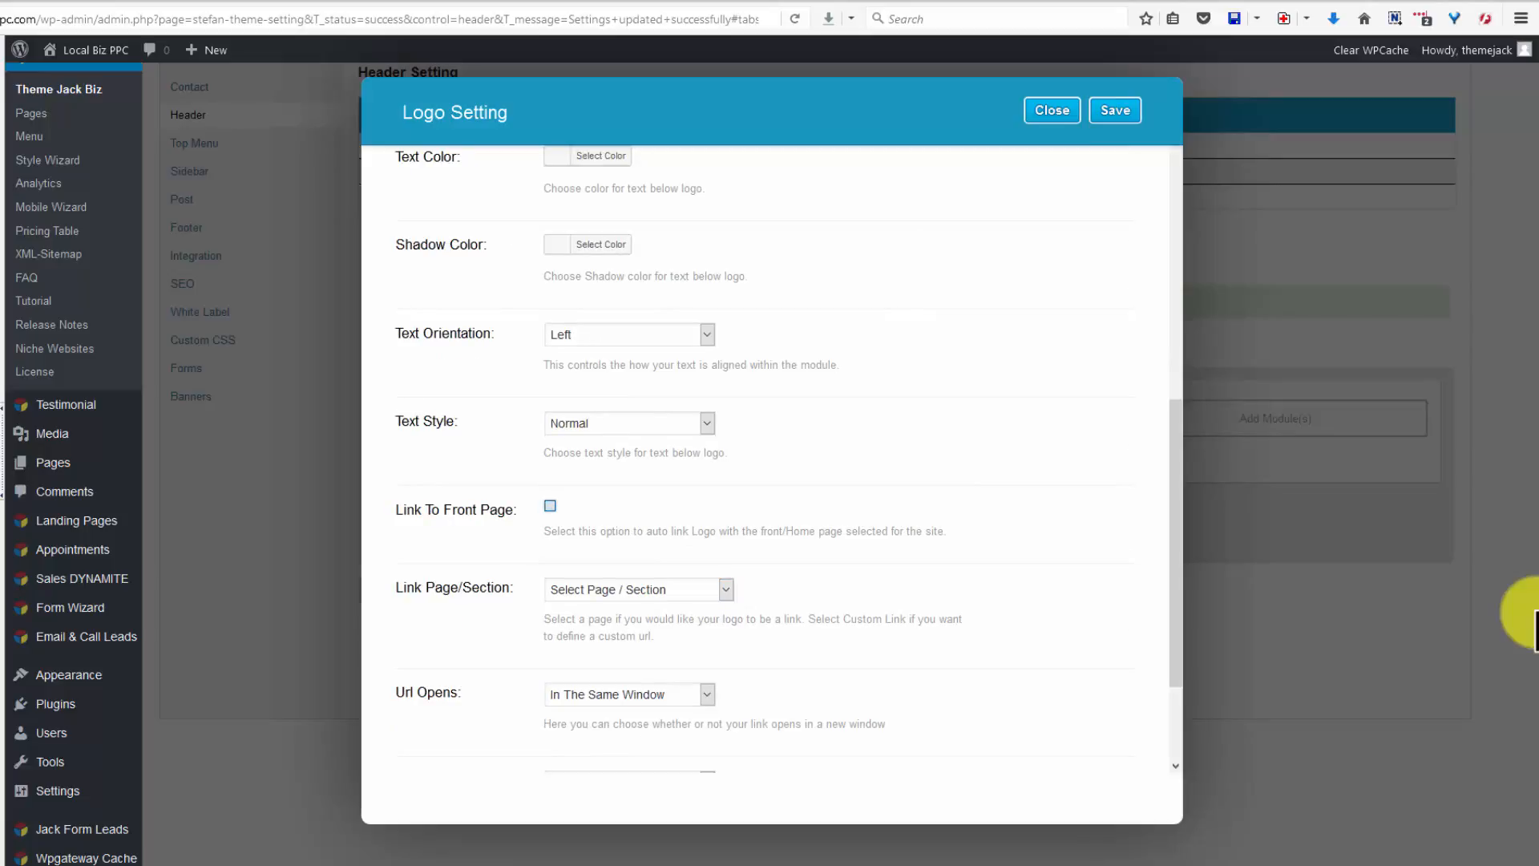
left_click(550, 506)
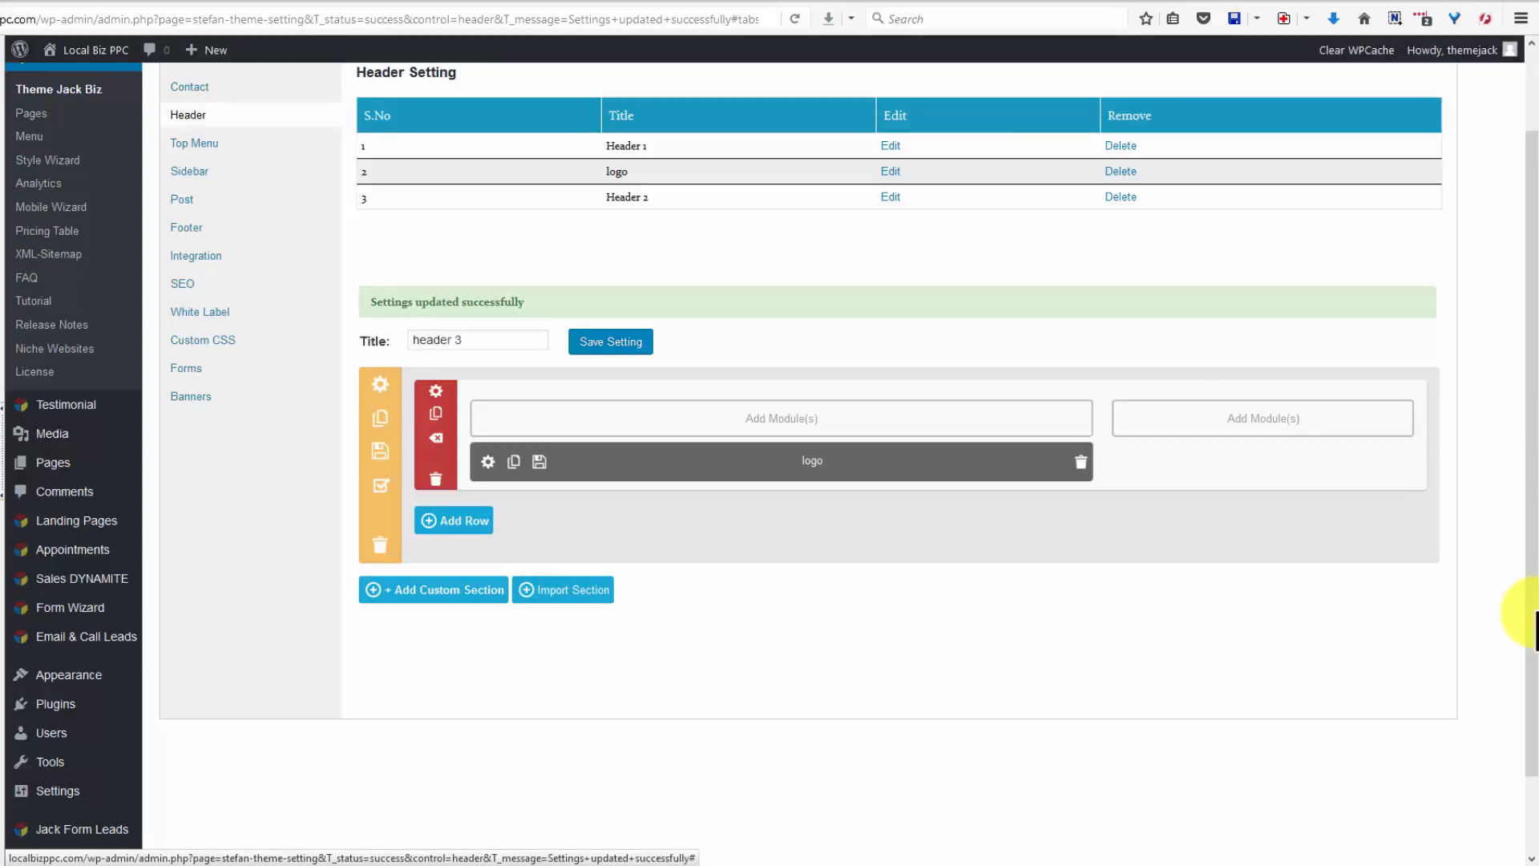
Add a Button module named "call now" to the 1/3 column, with lines "Call Us Now!" and "[phone]" in Trebuchet MS
left_click(1263, 418)
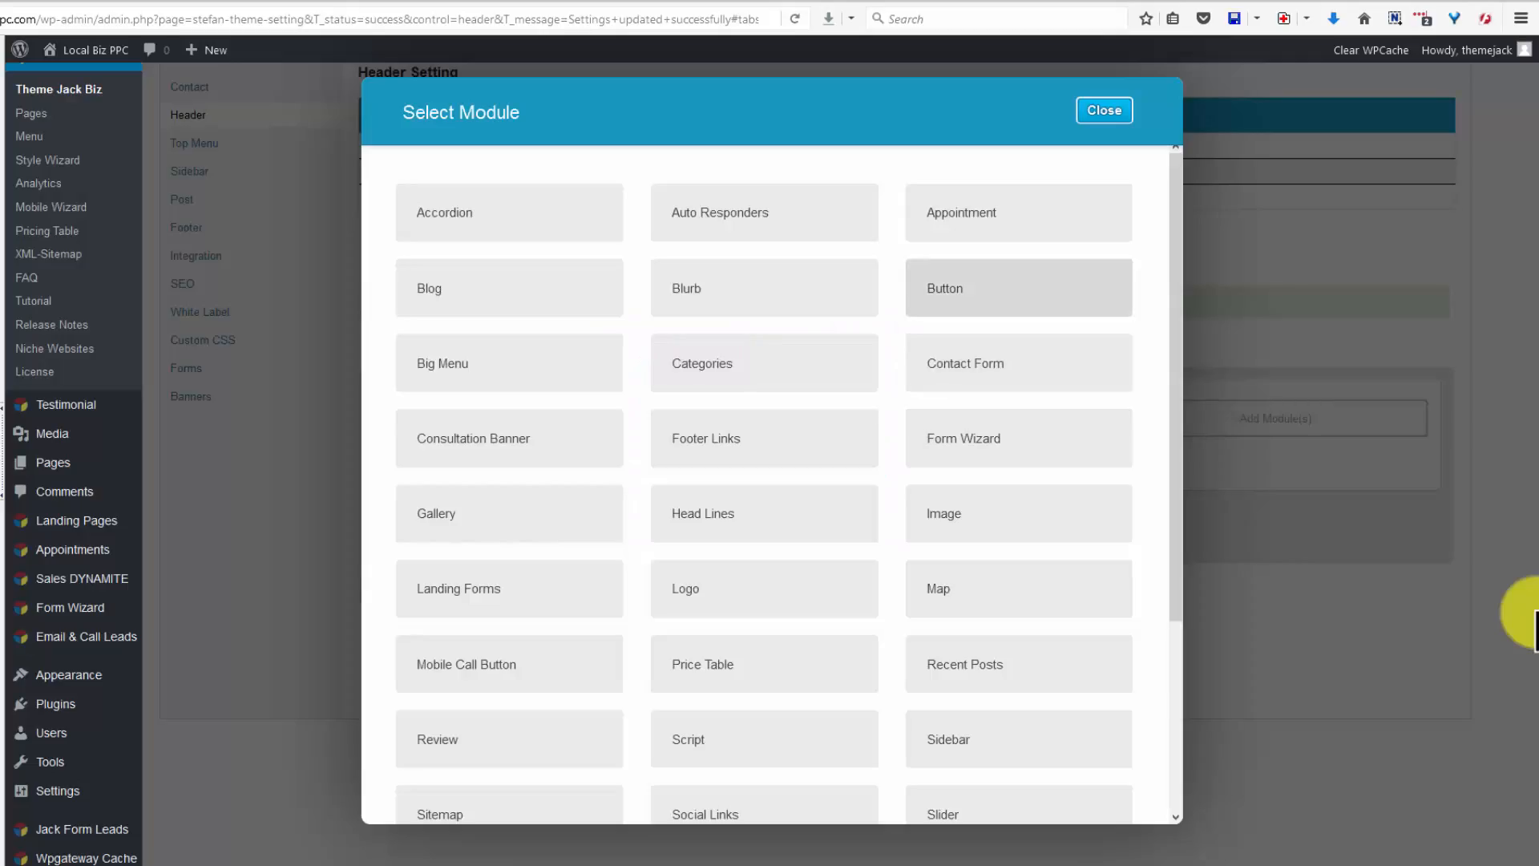
left_click(1019, 288)
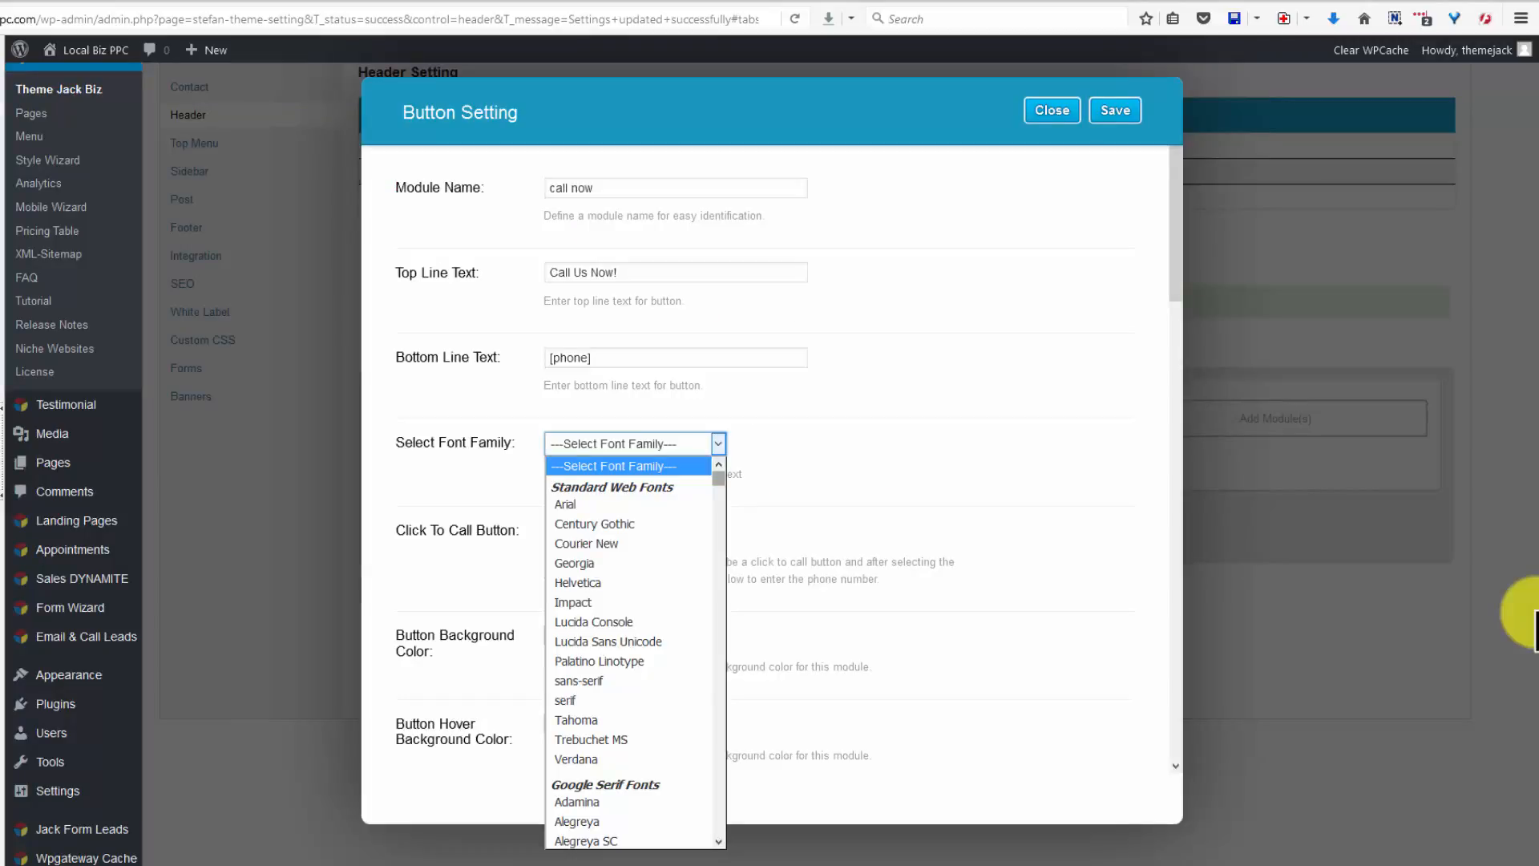
scroll(633, 650, "down", 20)
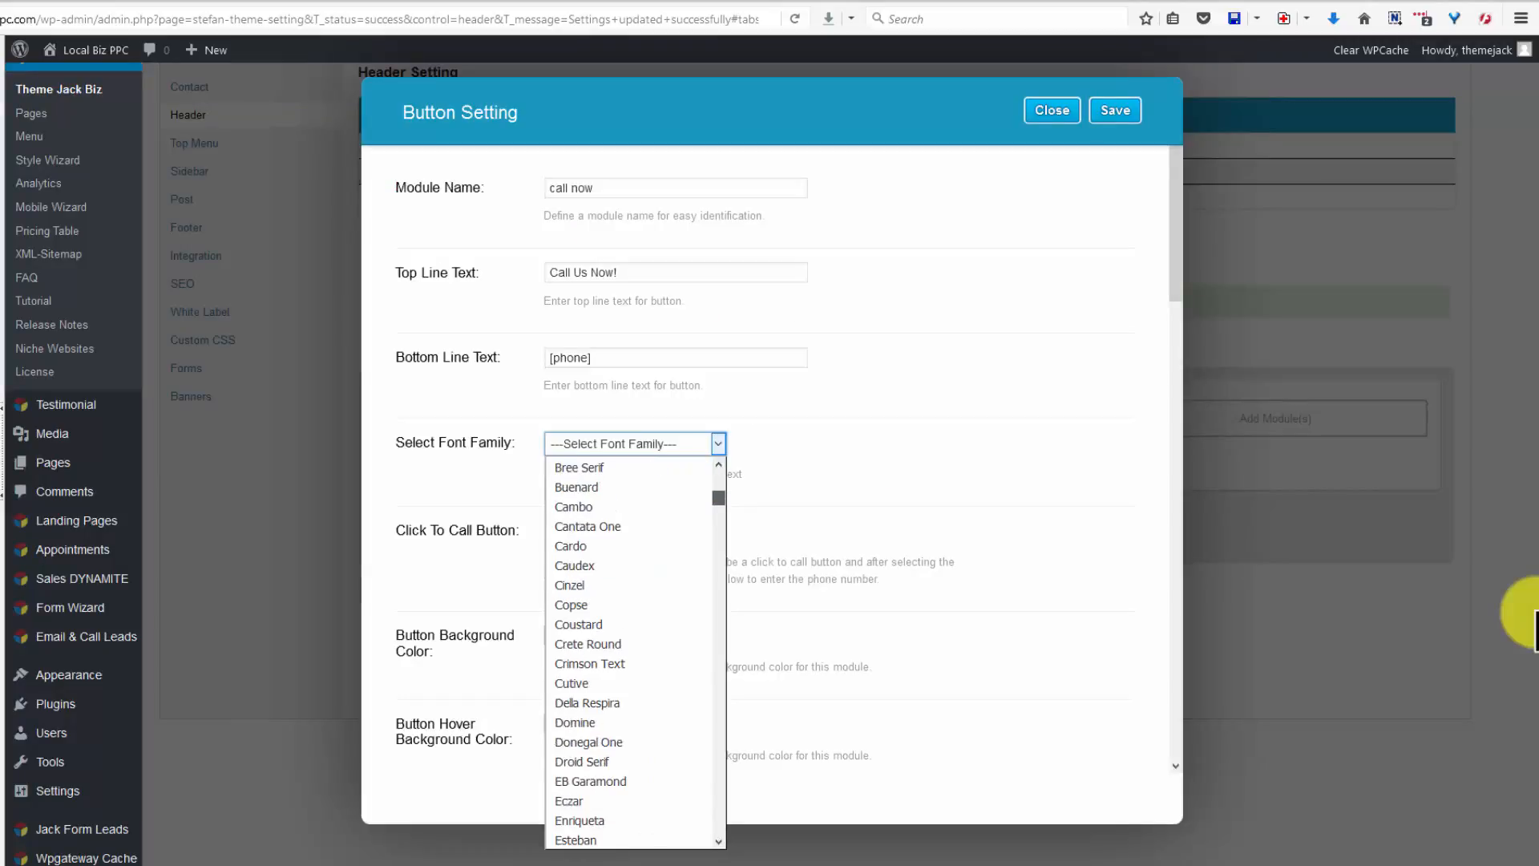
scroll(633, 649, "down", 15)
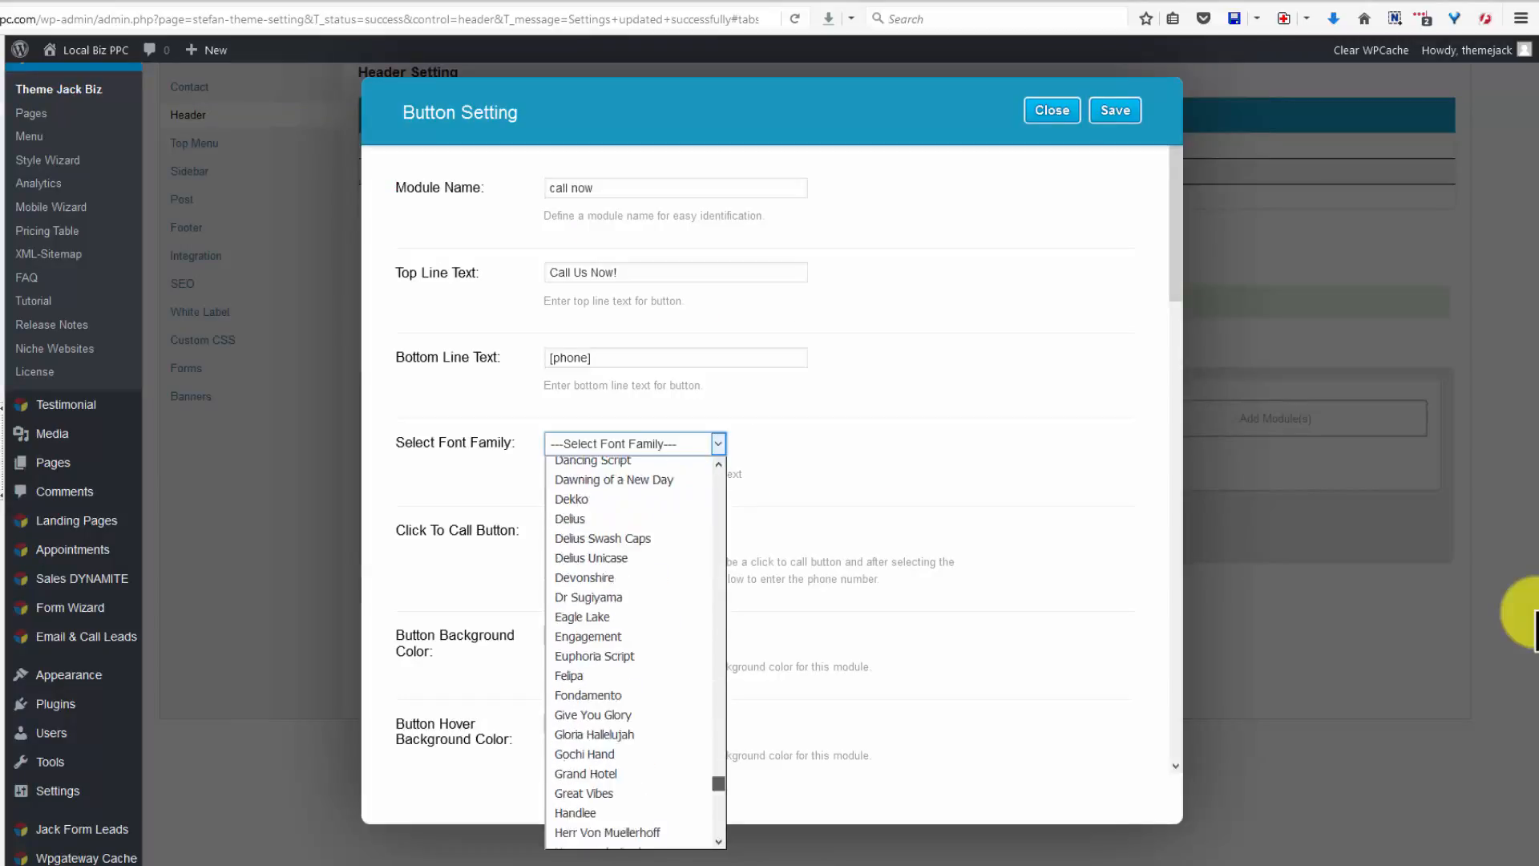
scroll(633, 649, "up", 20)
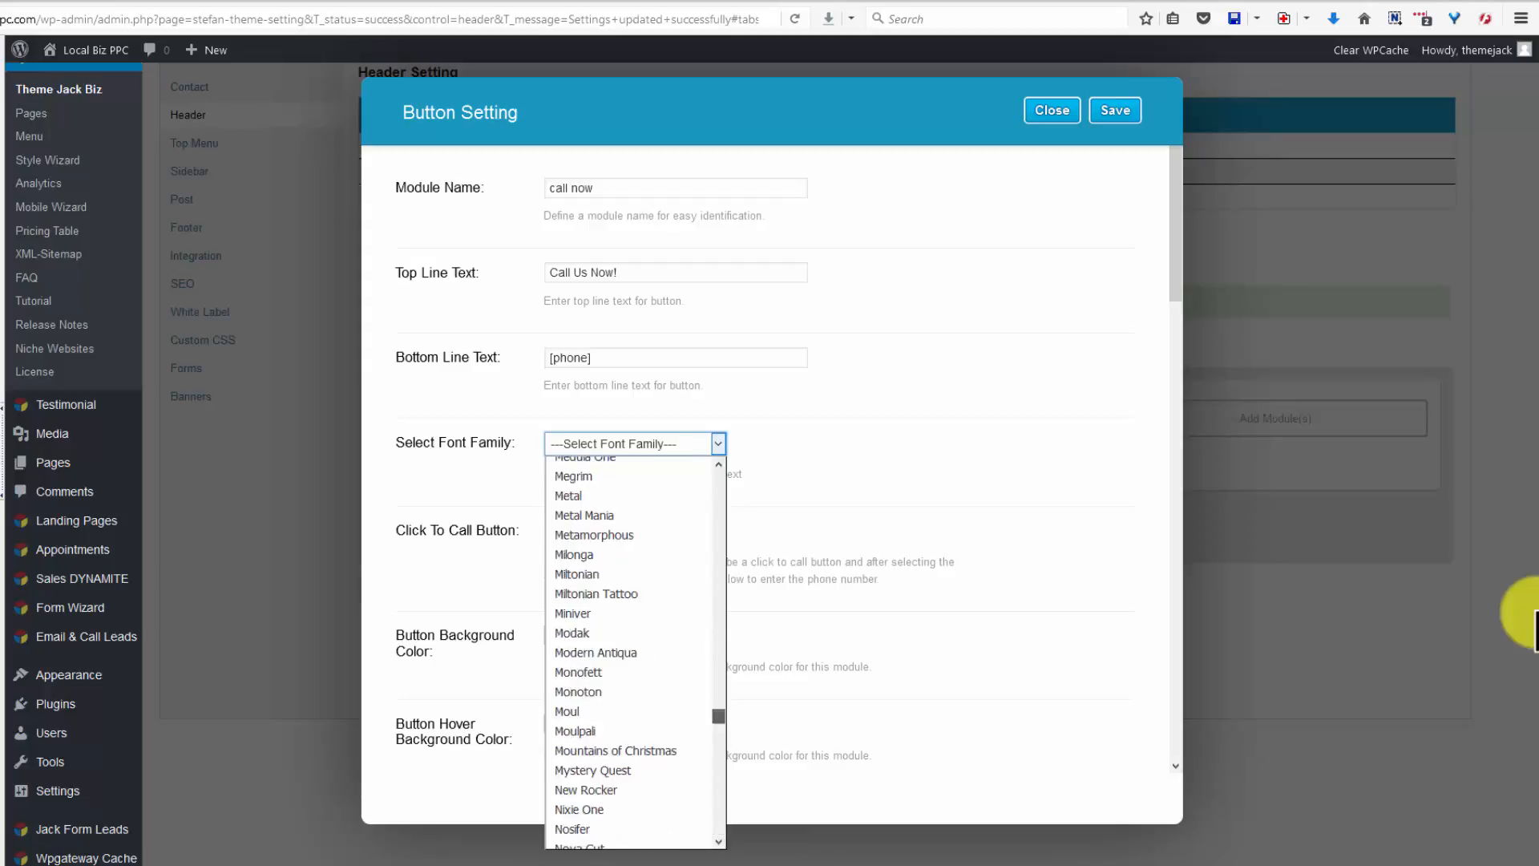
left_click(591, 462)
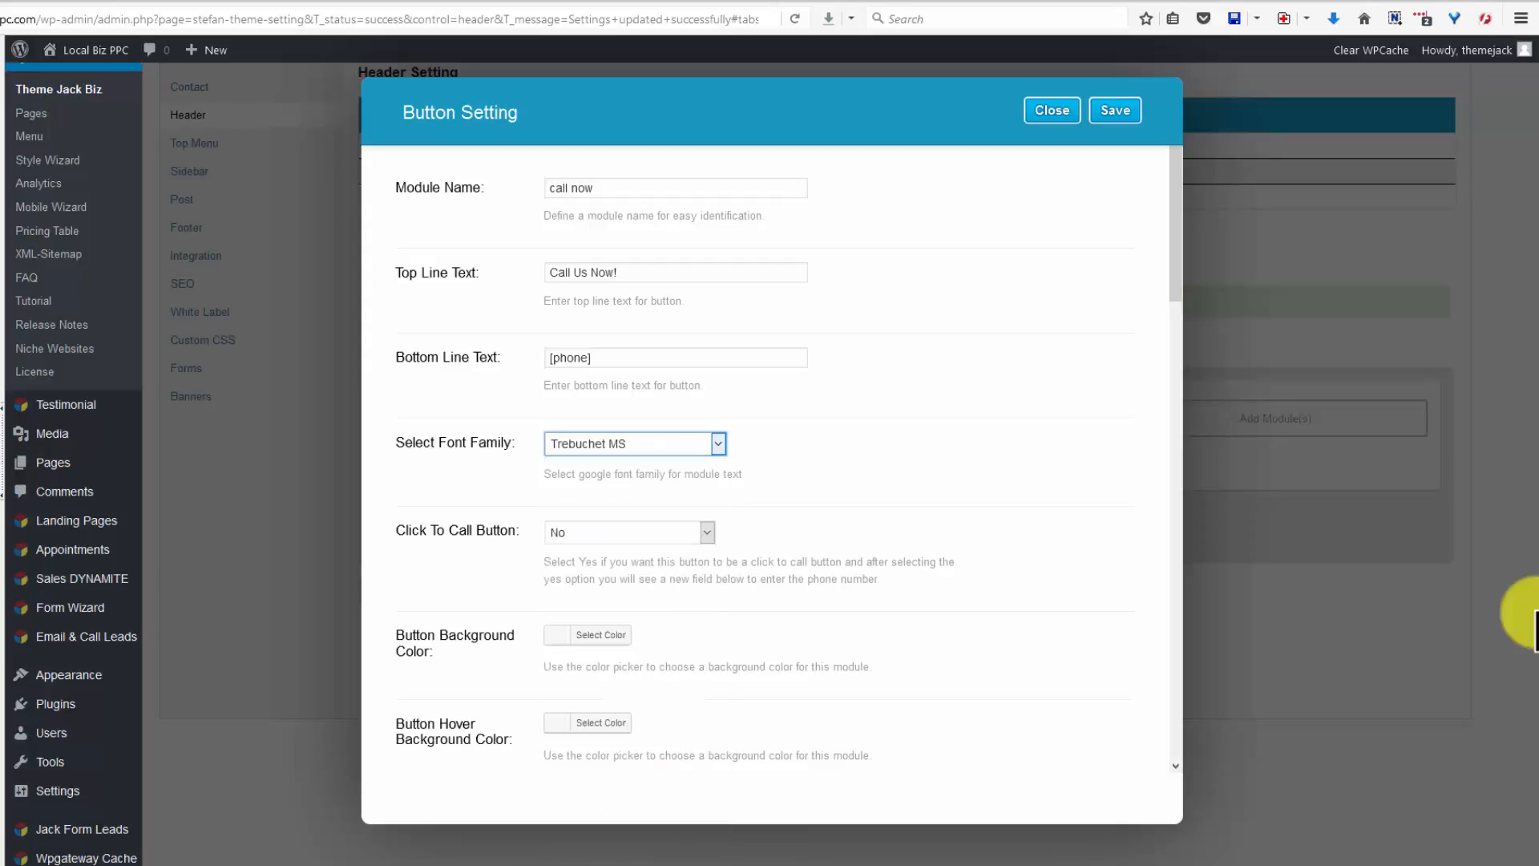
Make the button click-to-call for [phone] and give it a red background with a blue hover background
left_click(629, 532)
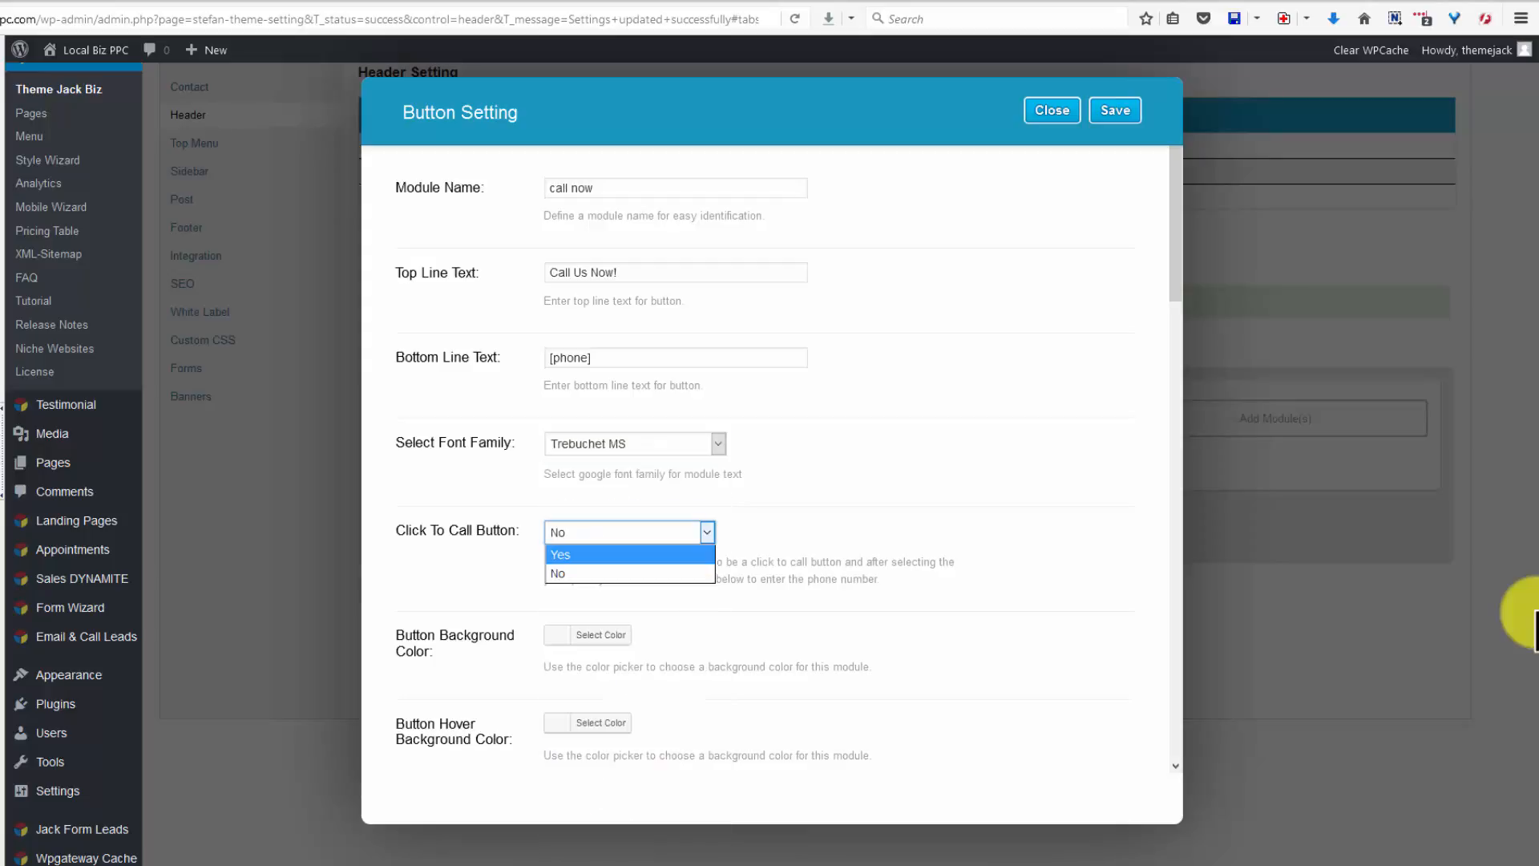
left_click(561, 554)
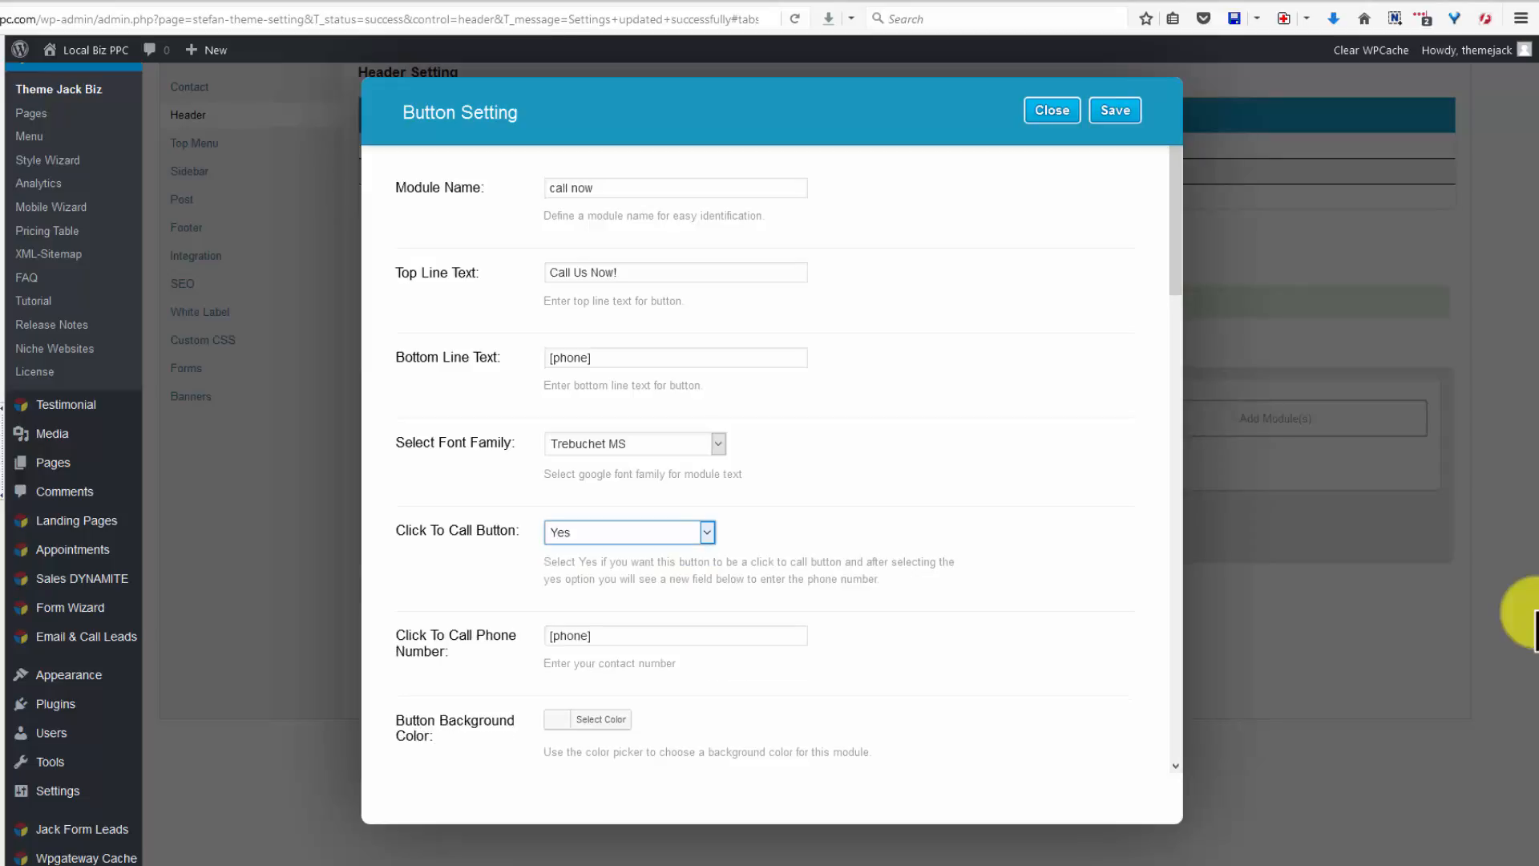
scroll(770, 481, "down", 2)
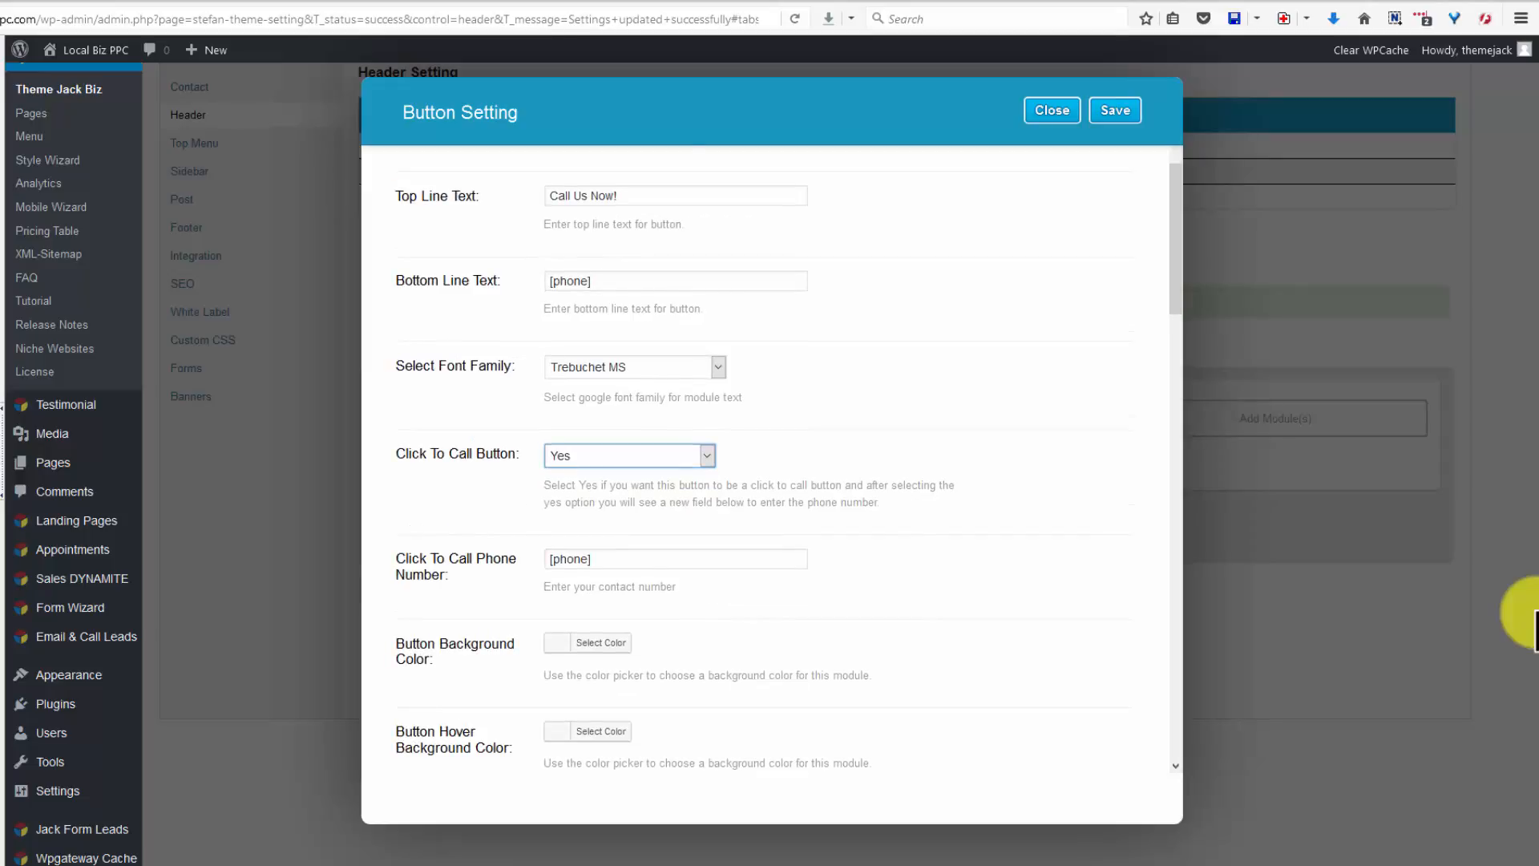
left_click(601, 642)
scroll(601, 609, "down", 2)
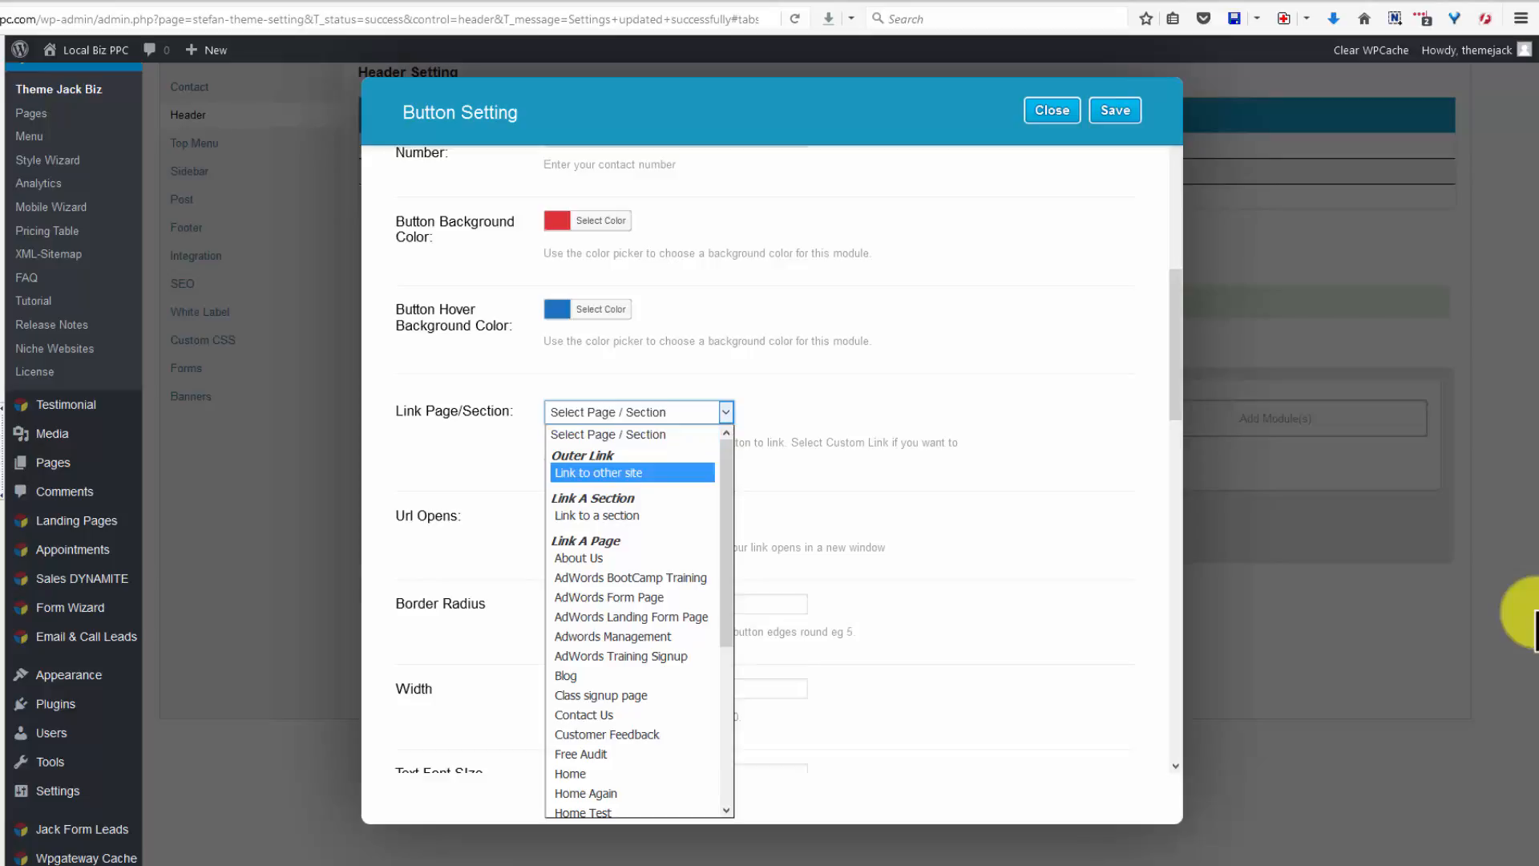
key("Escape")
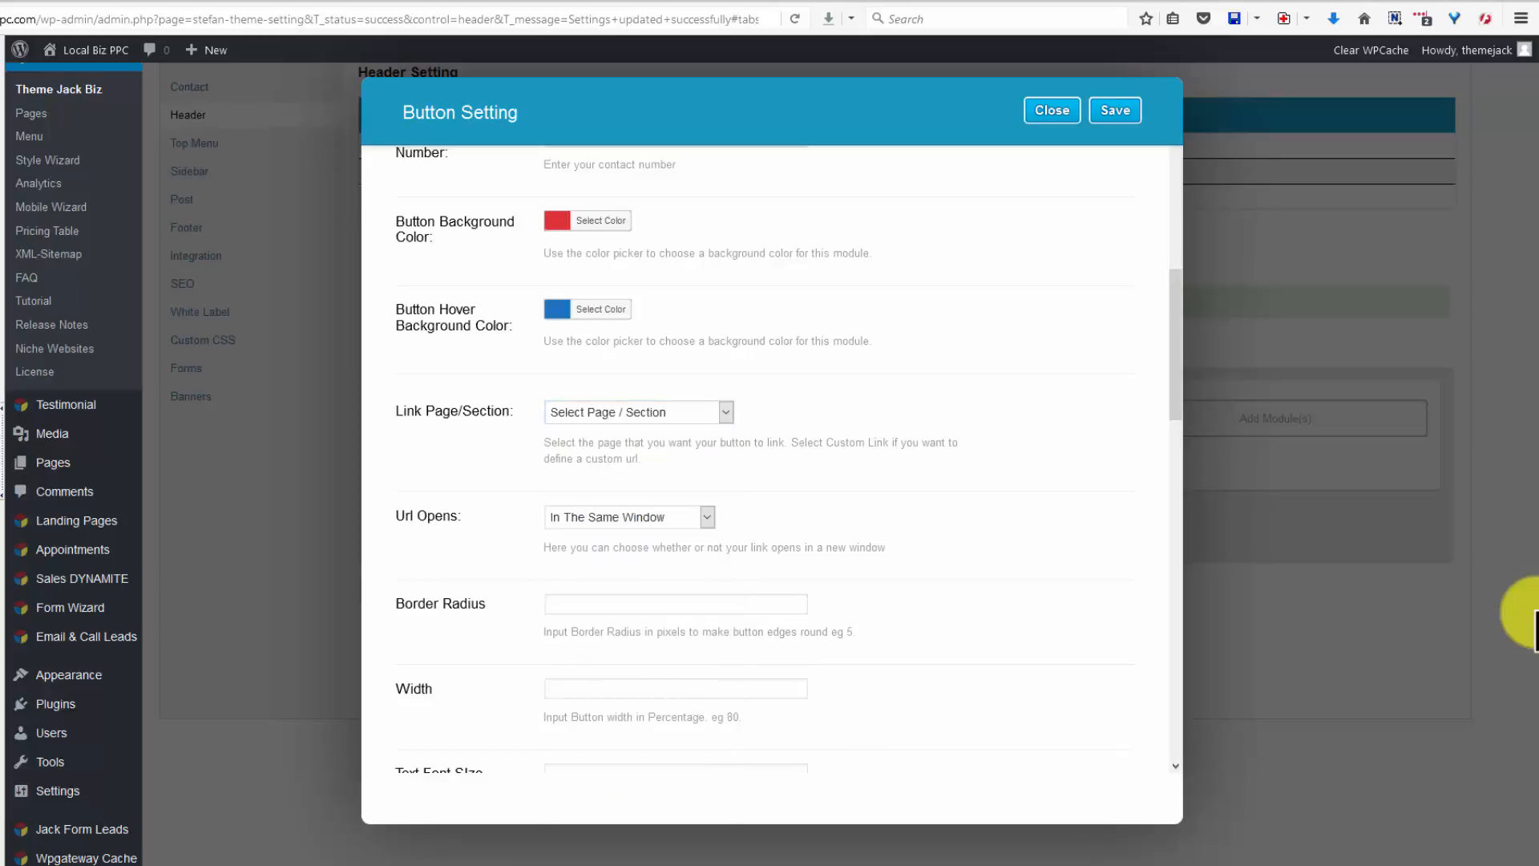
Set the call button's border radius to 5 pixels and its width to 100 percent
left_click(676, 605)
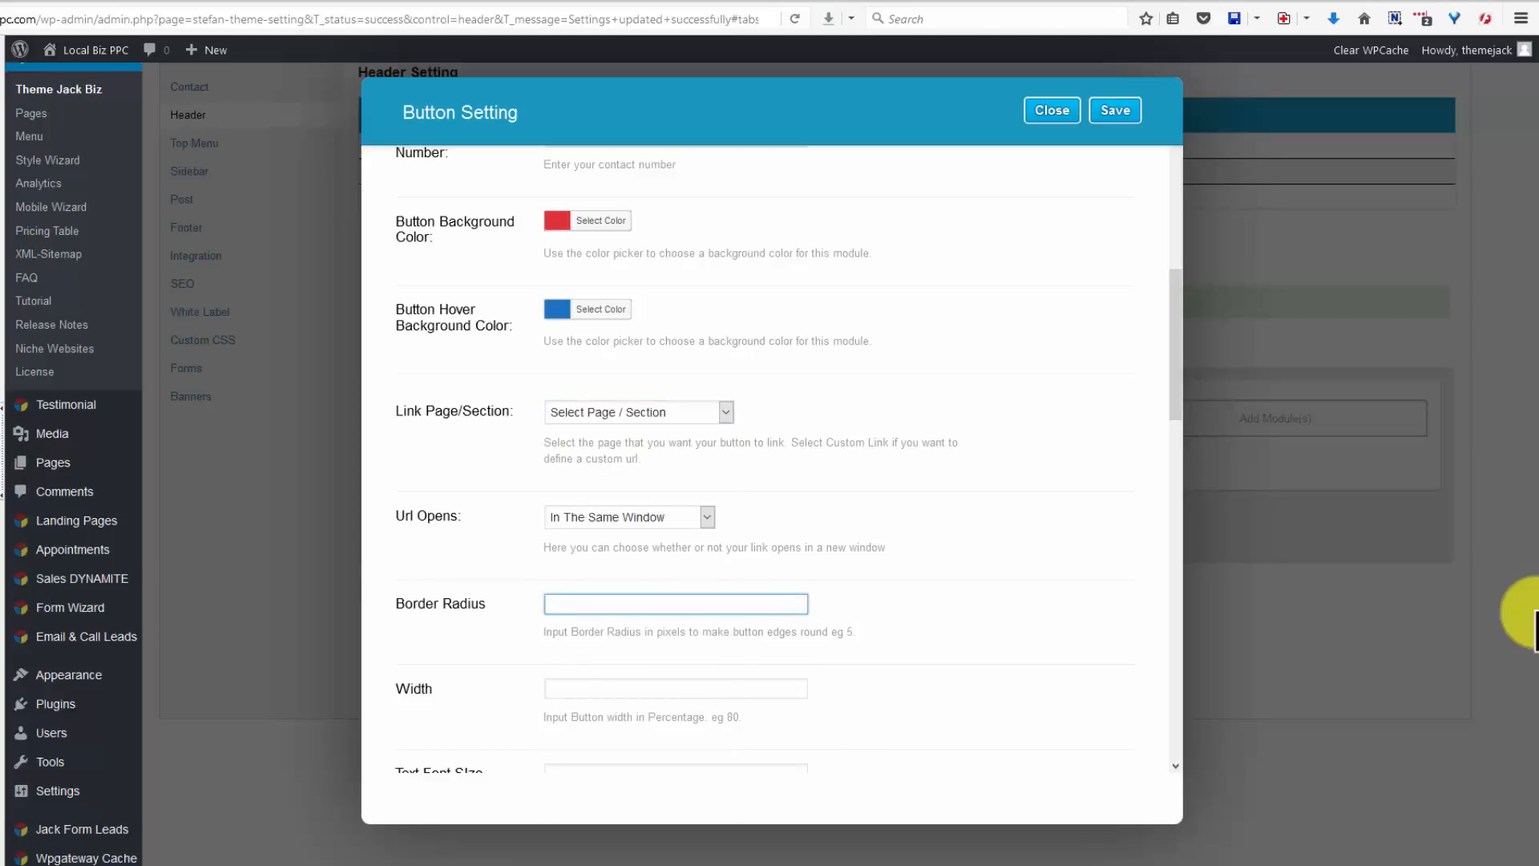
type("10")
key("BackSpace")
key("BackSpace")
type("5")
key("Tab")
type("100")
Set the button's text font size to 24 and its sub text font size to 28 pixels
key("Tab")
type("24")
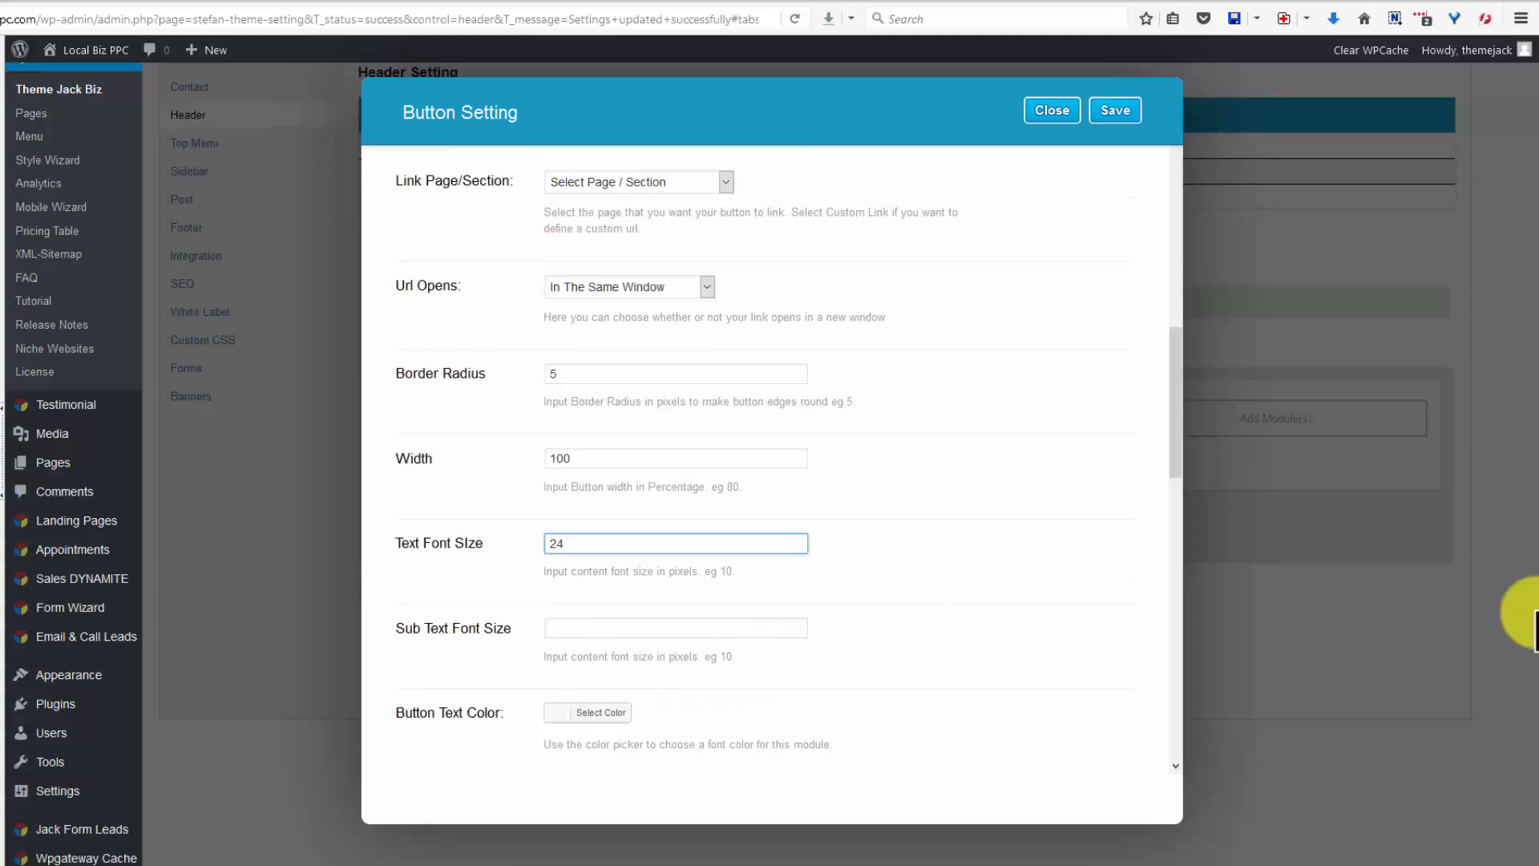
key("Tab")
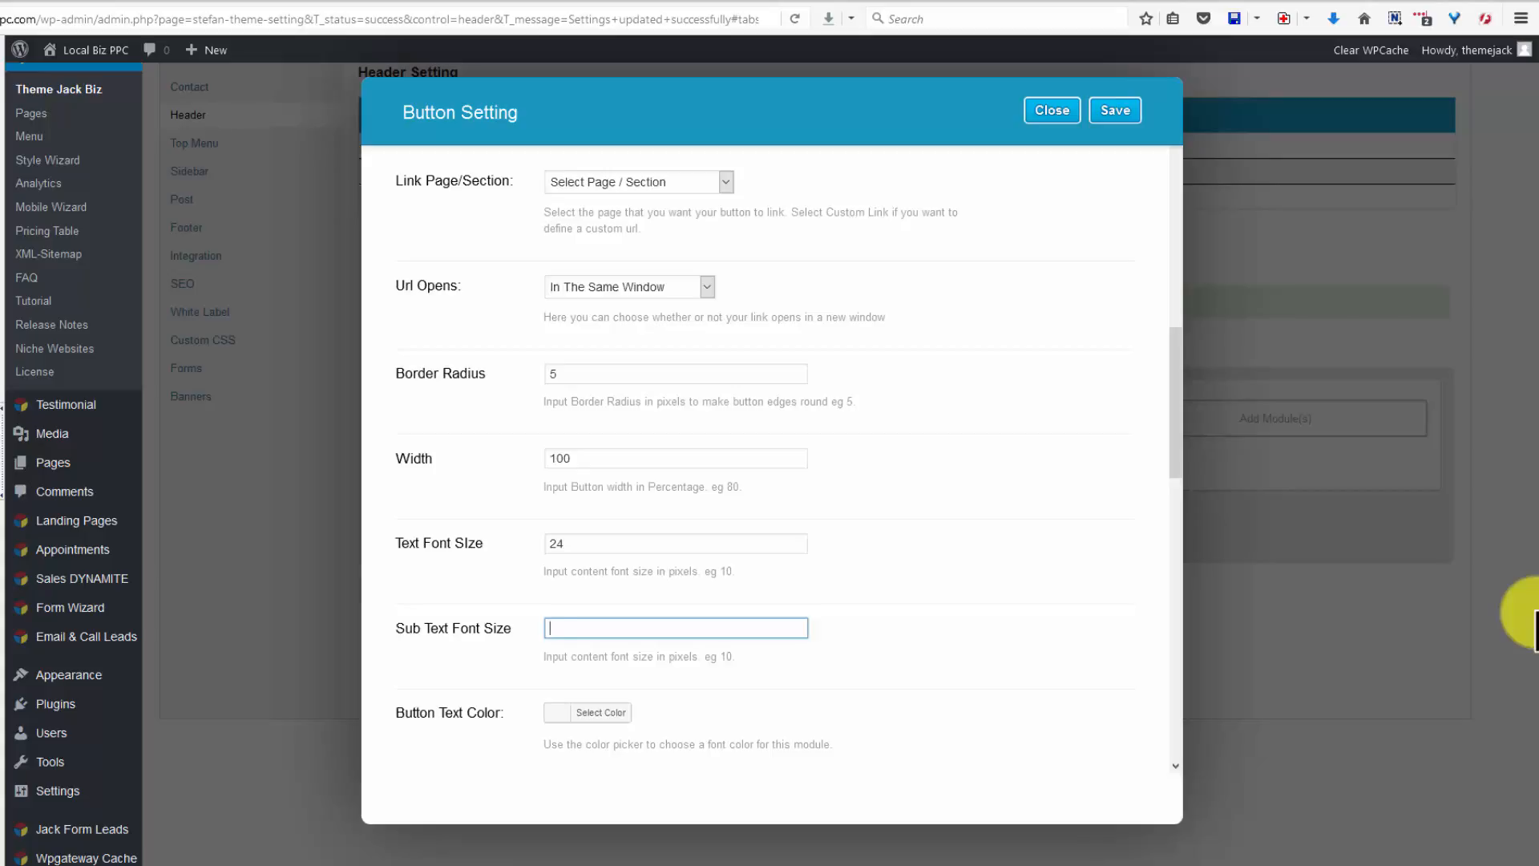
type("28")
scroll(1535, 613, "down", 1)
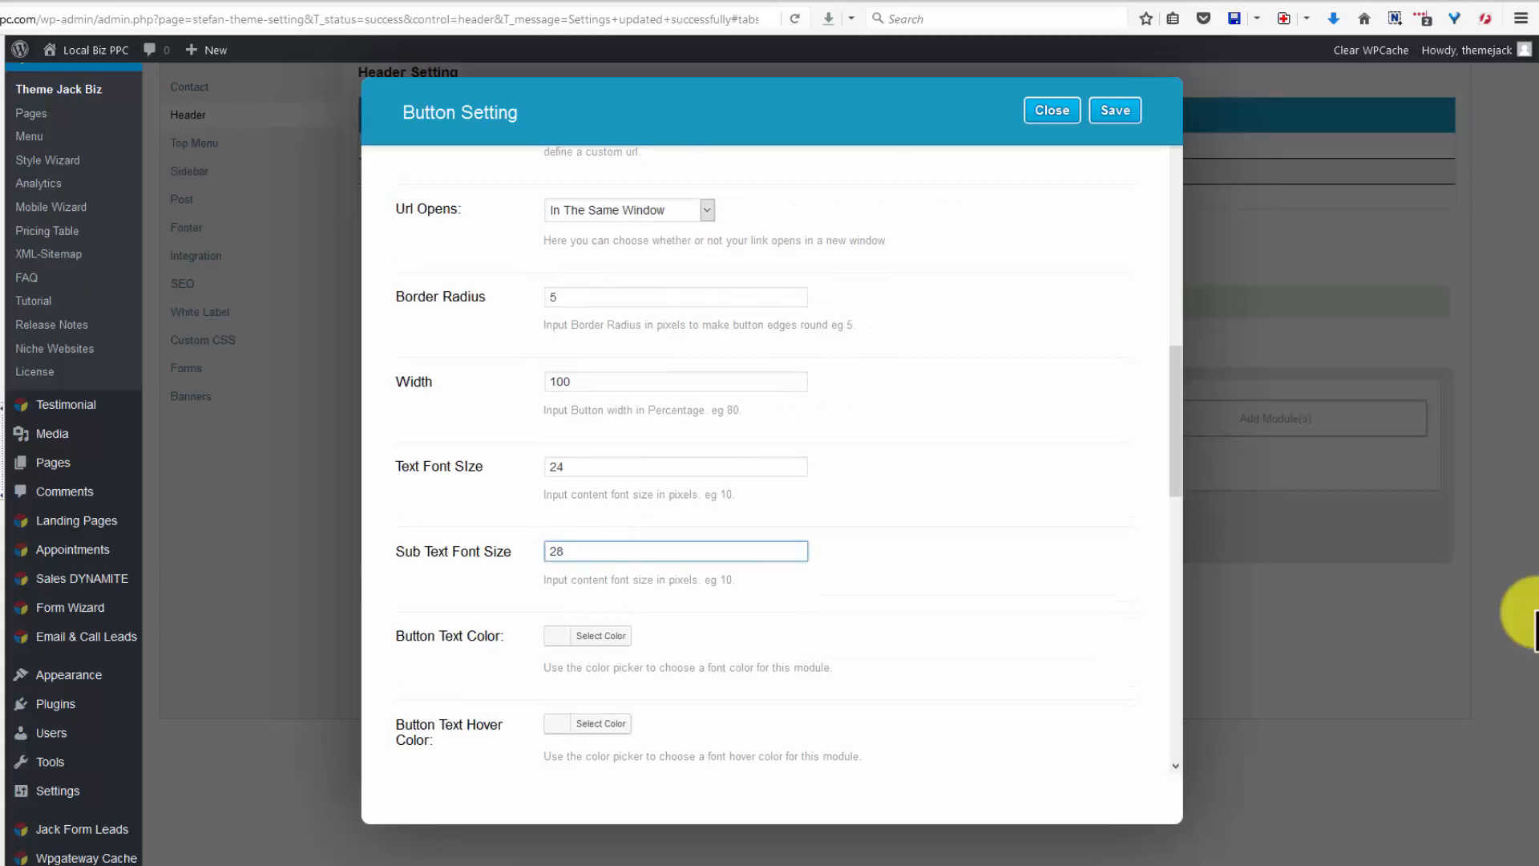
Leave the button's text color unset and set its text style to Bold & Italic
key("Tab")
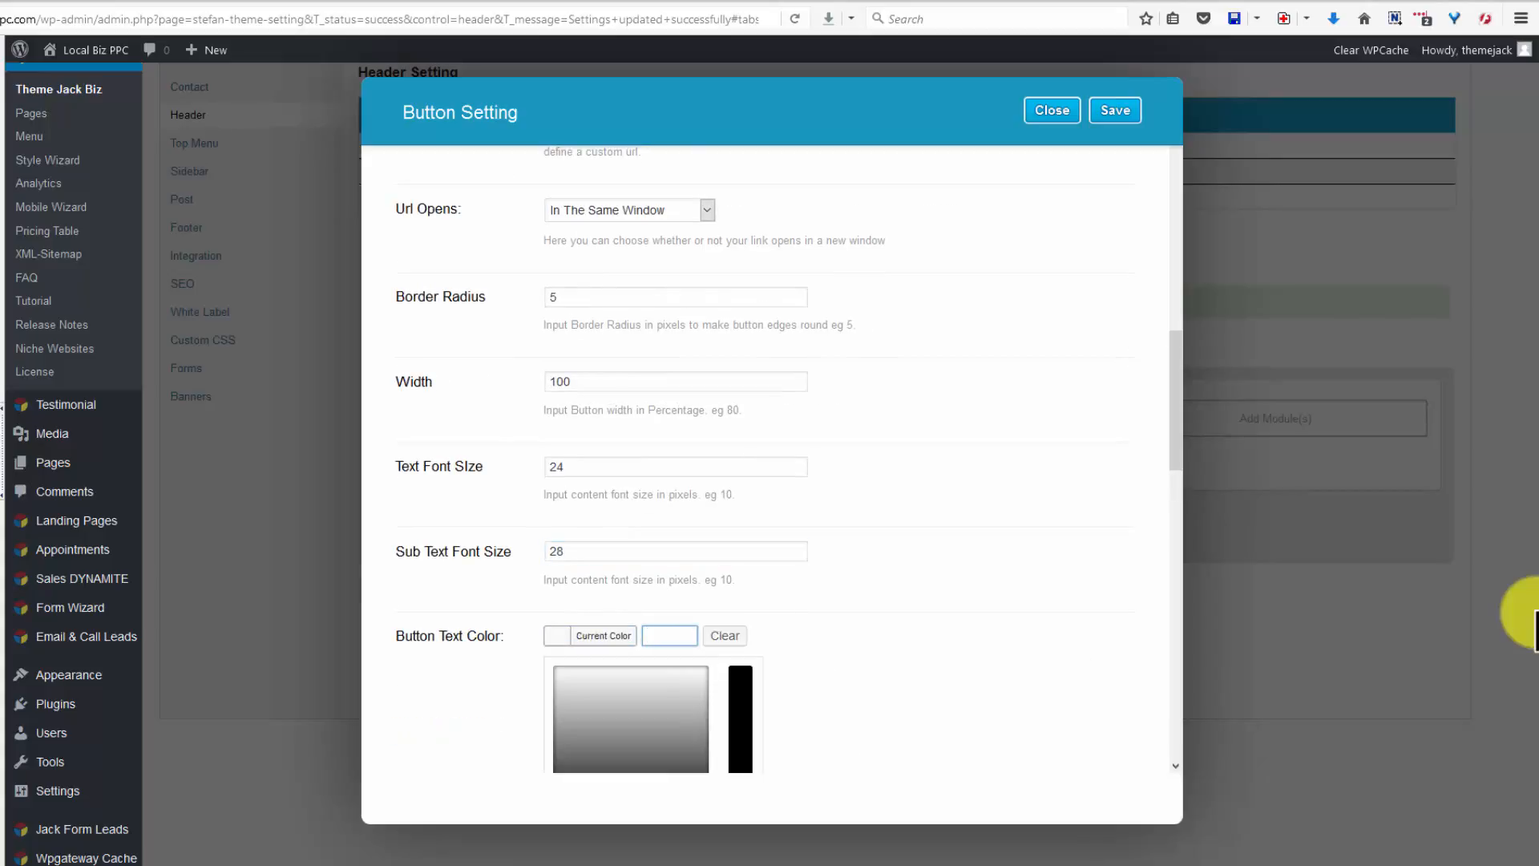
scroll(1535, 613, "down", 3)
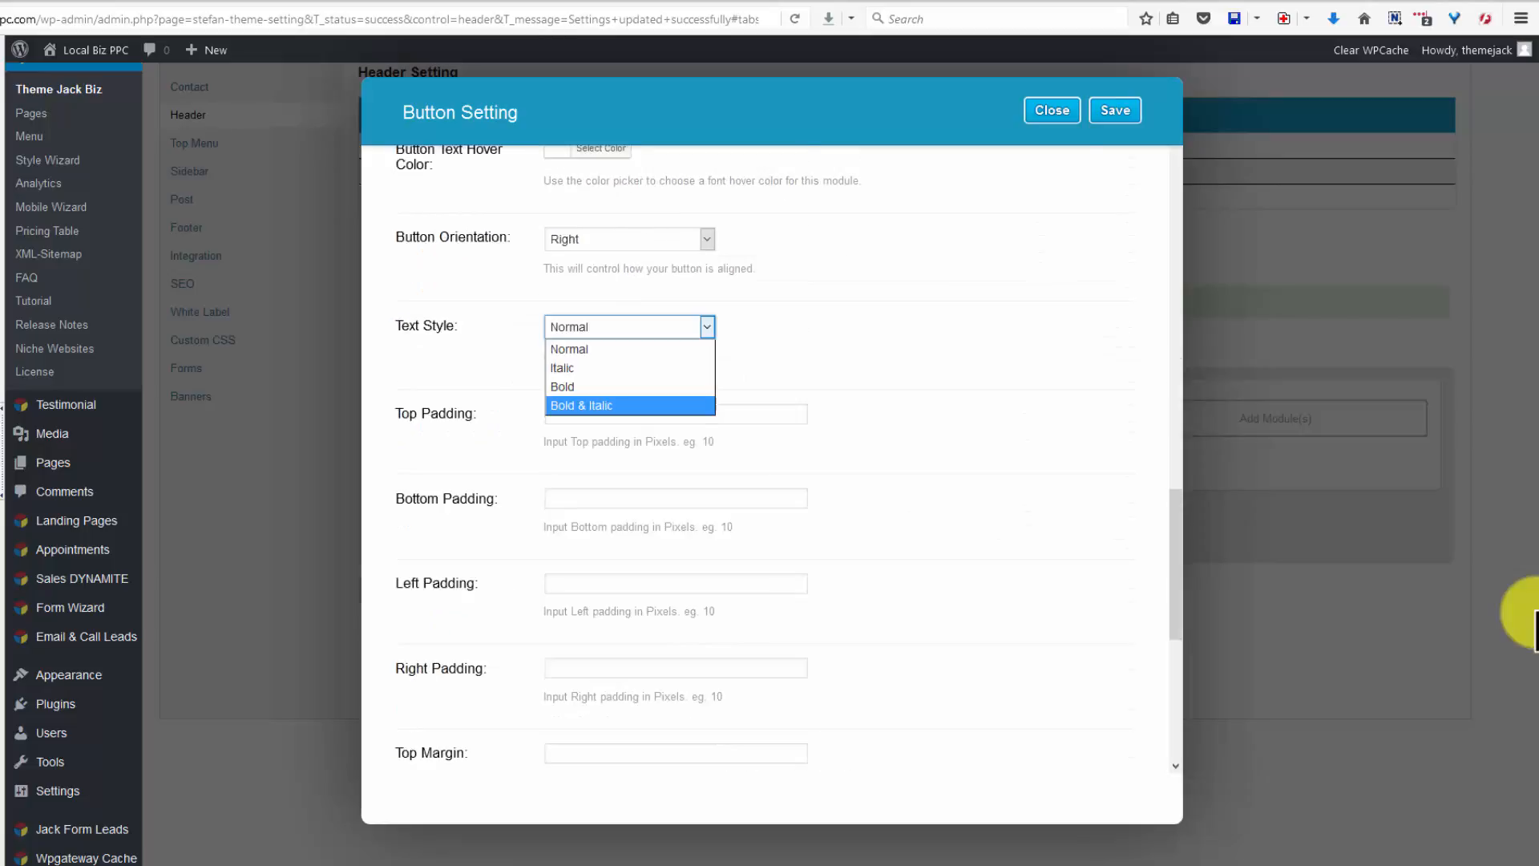
key("Return")
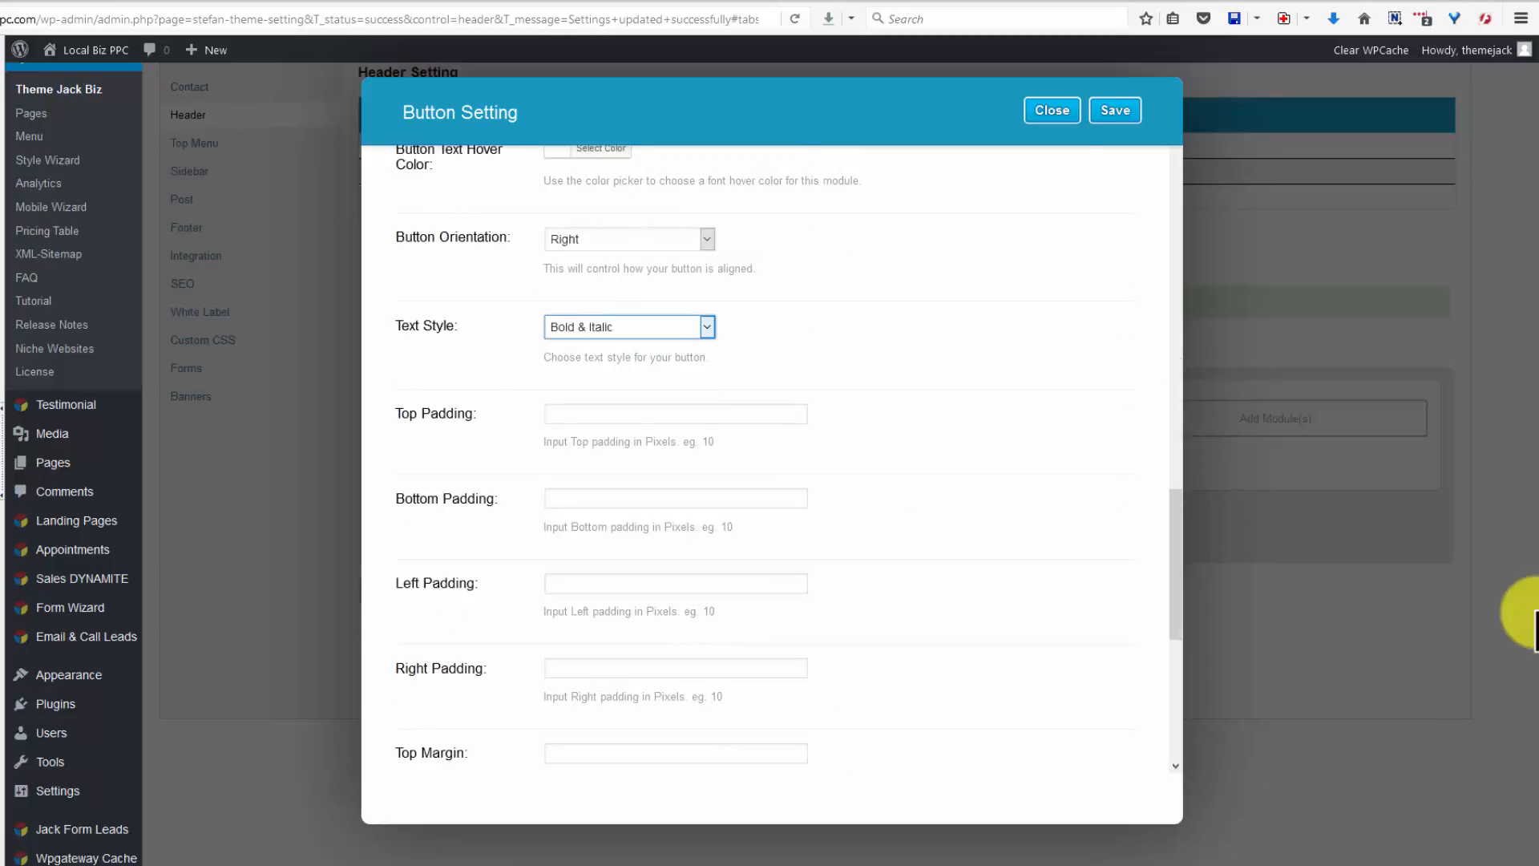
Set the button's top padding and bottom padding to 4 pixels each
key("Tab")
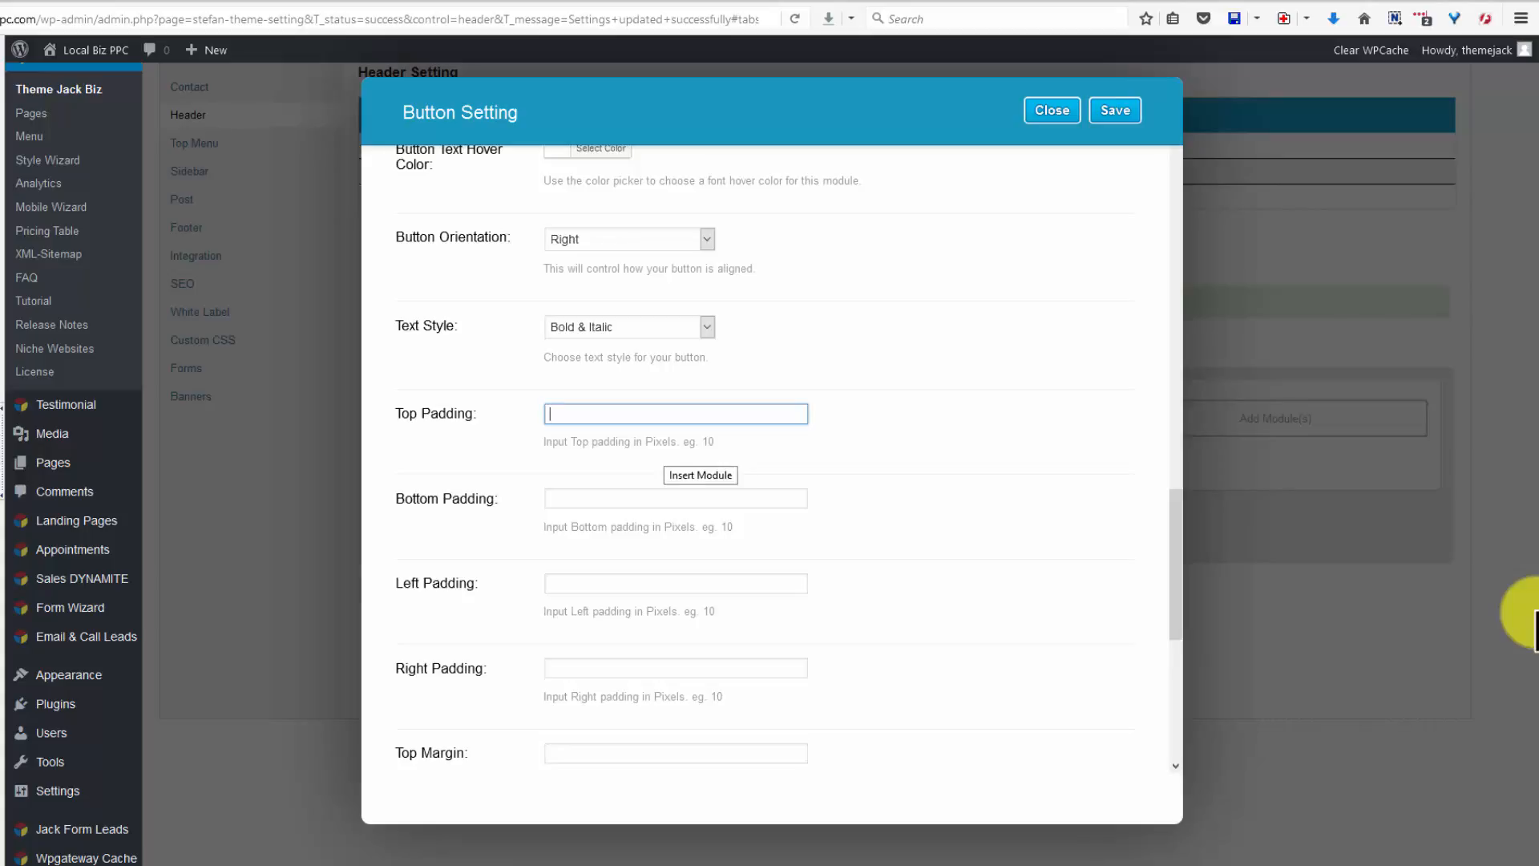
type("40")
key("BackSpace")
key("Tab")
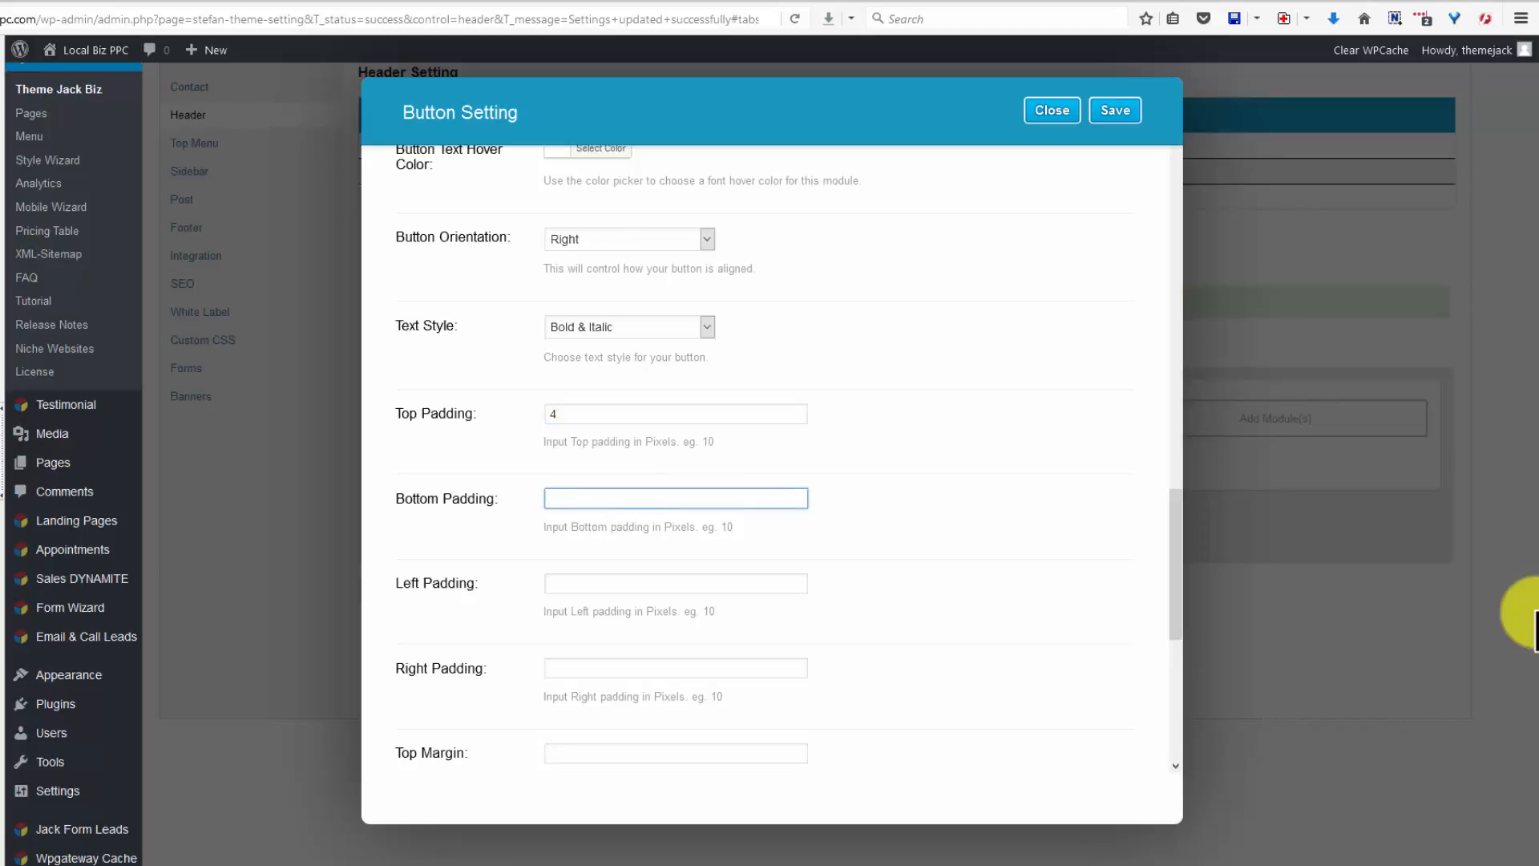
type("4")
key("Tab")
Leave the button's side padding blank and set its top and bottom margins to 20 pixels each
key("Tab")
key("Tab")
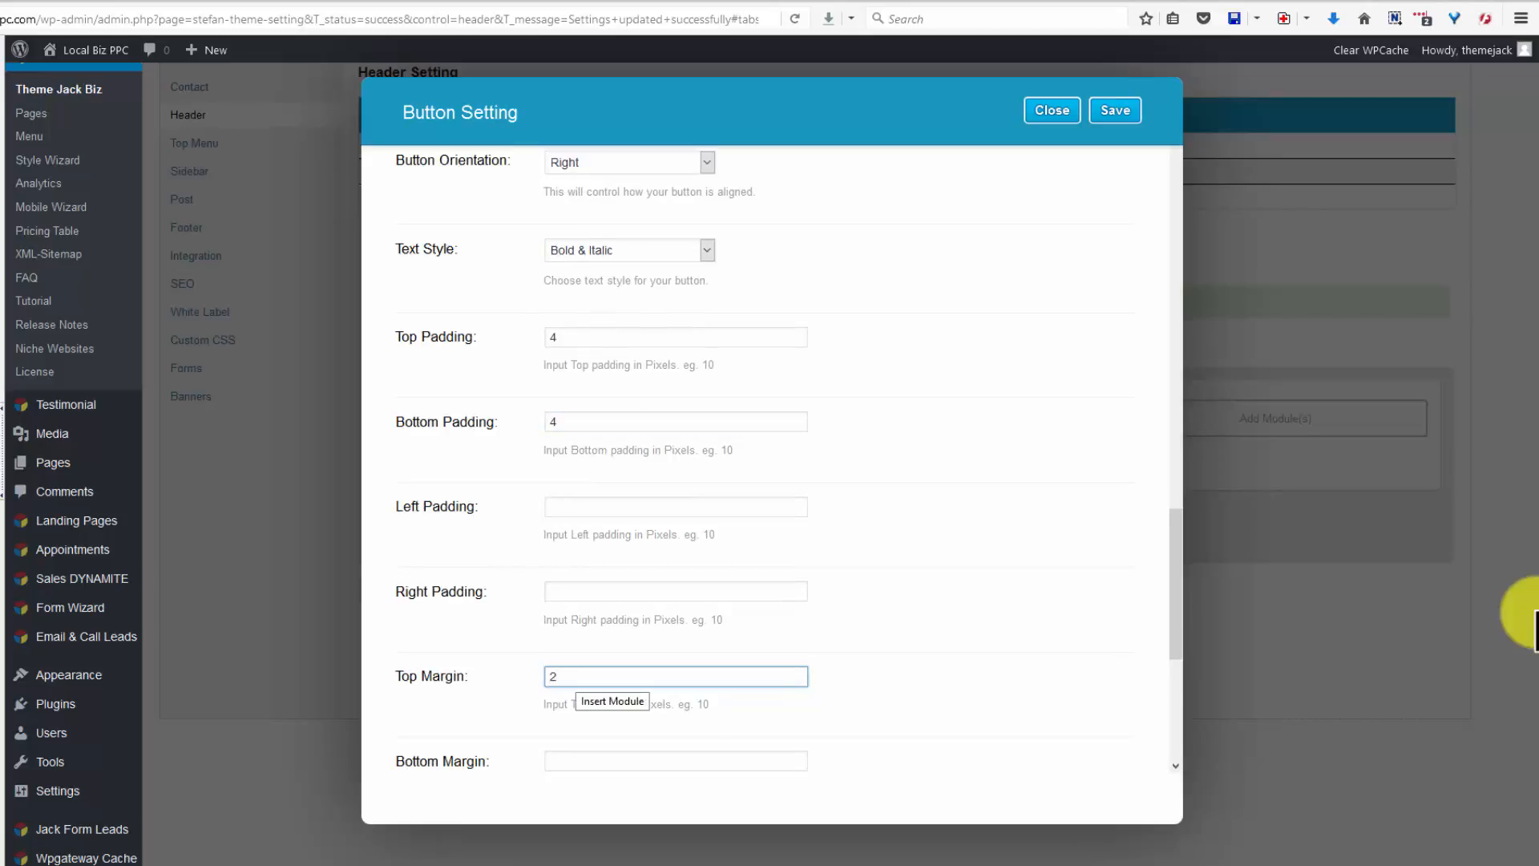
type("0")
scroll(1532, 629, "down", 3)
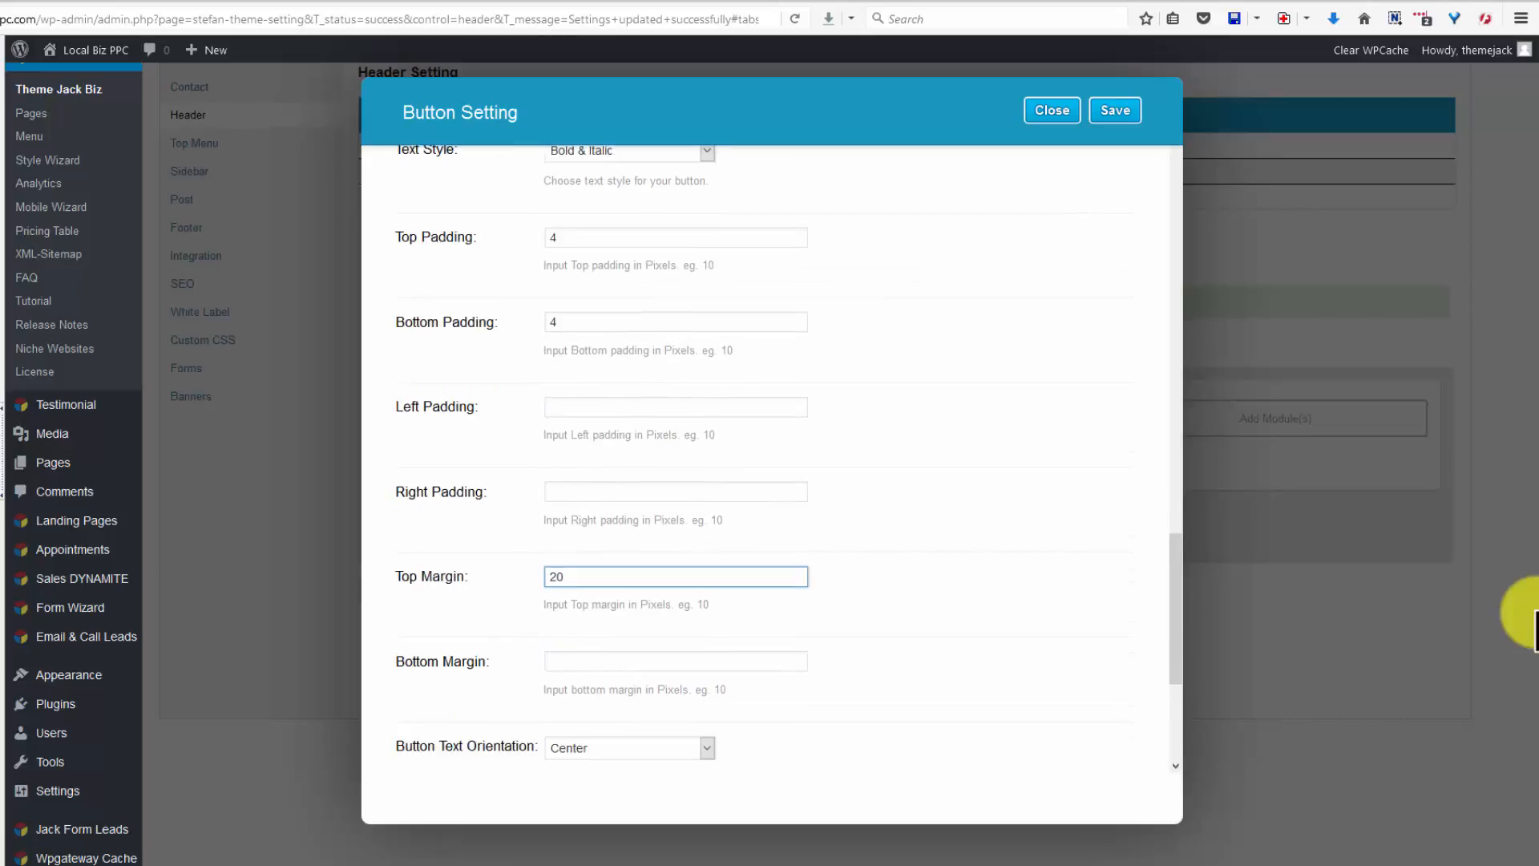
key("Tab")
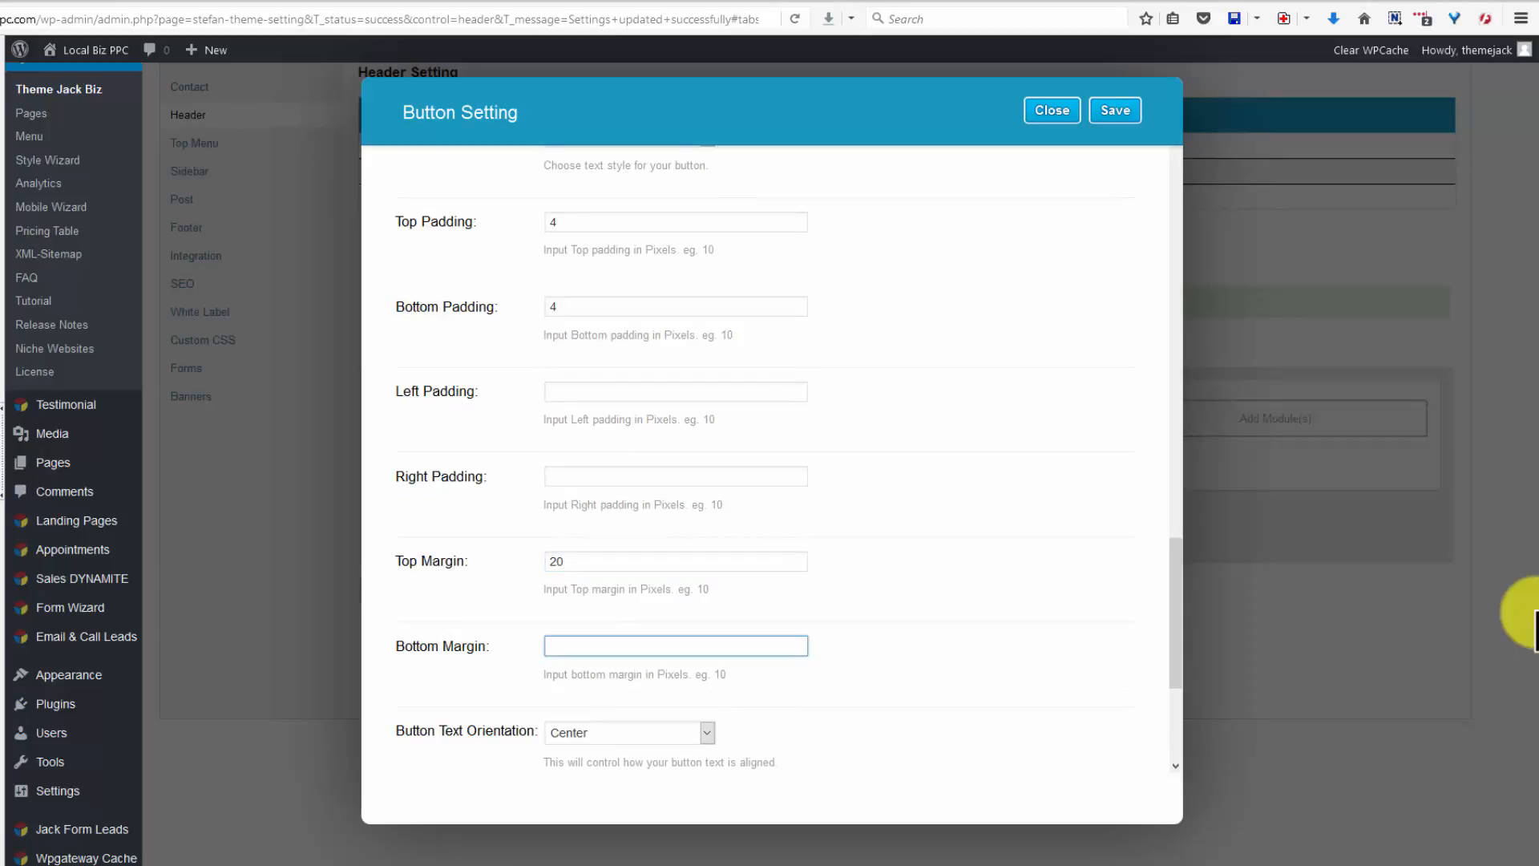
type("20")
scroll(1533, 612, "down", 5)
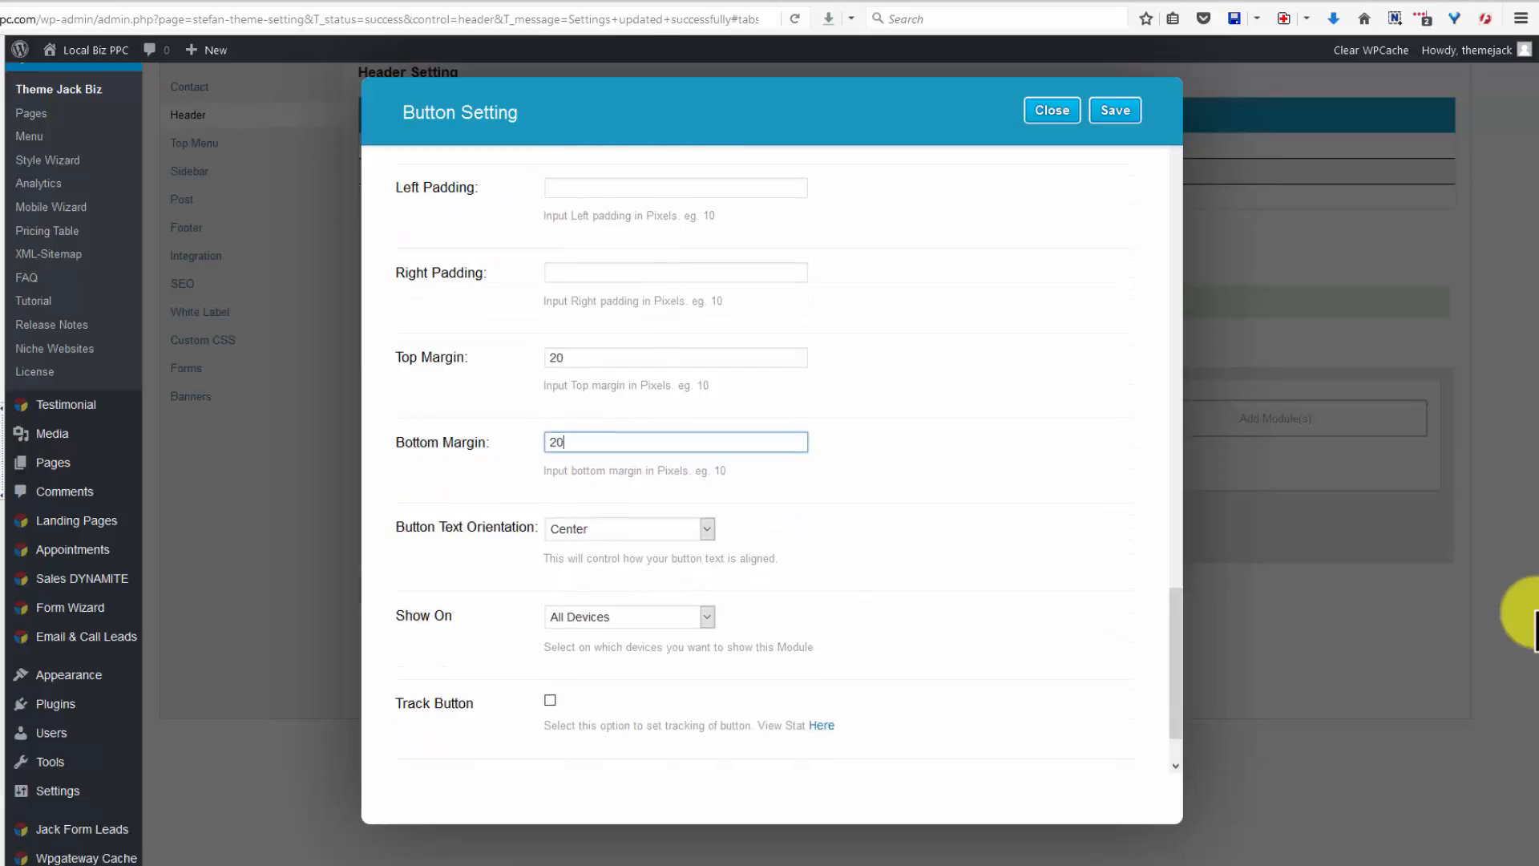
Enable tracking for the button with the label "call now" and save the button module
scroll(772, 457, "down", 1)
left_click(550, 635)
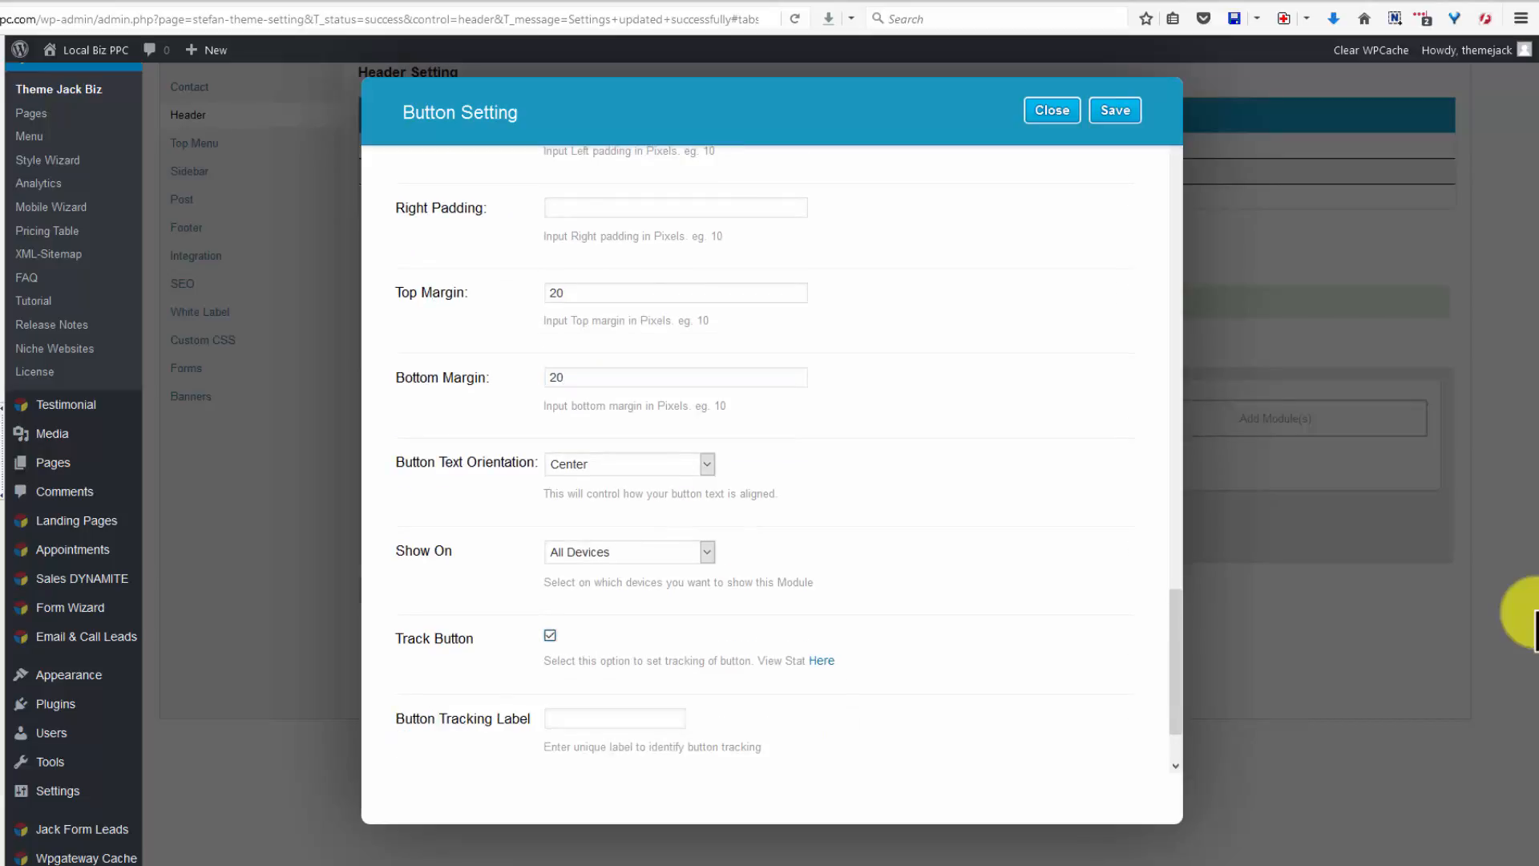
left_click(615, 718)
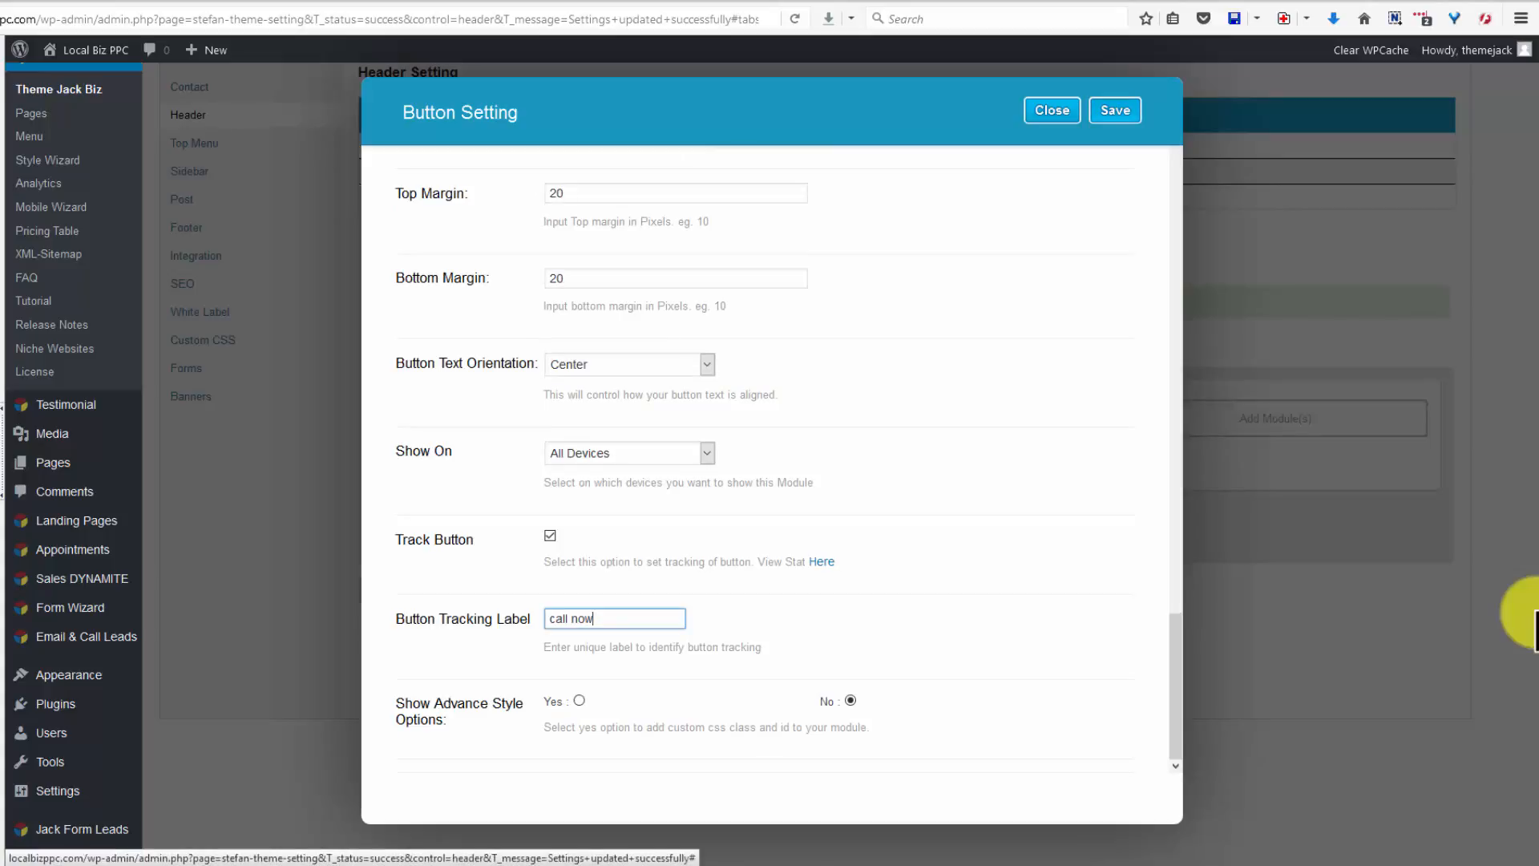
left_click(1115, 111)
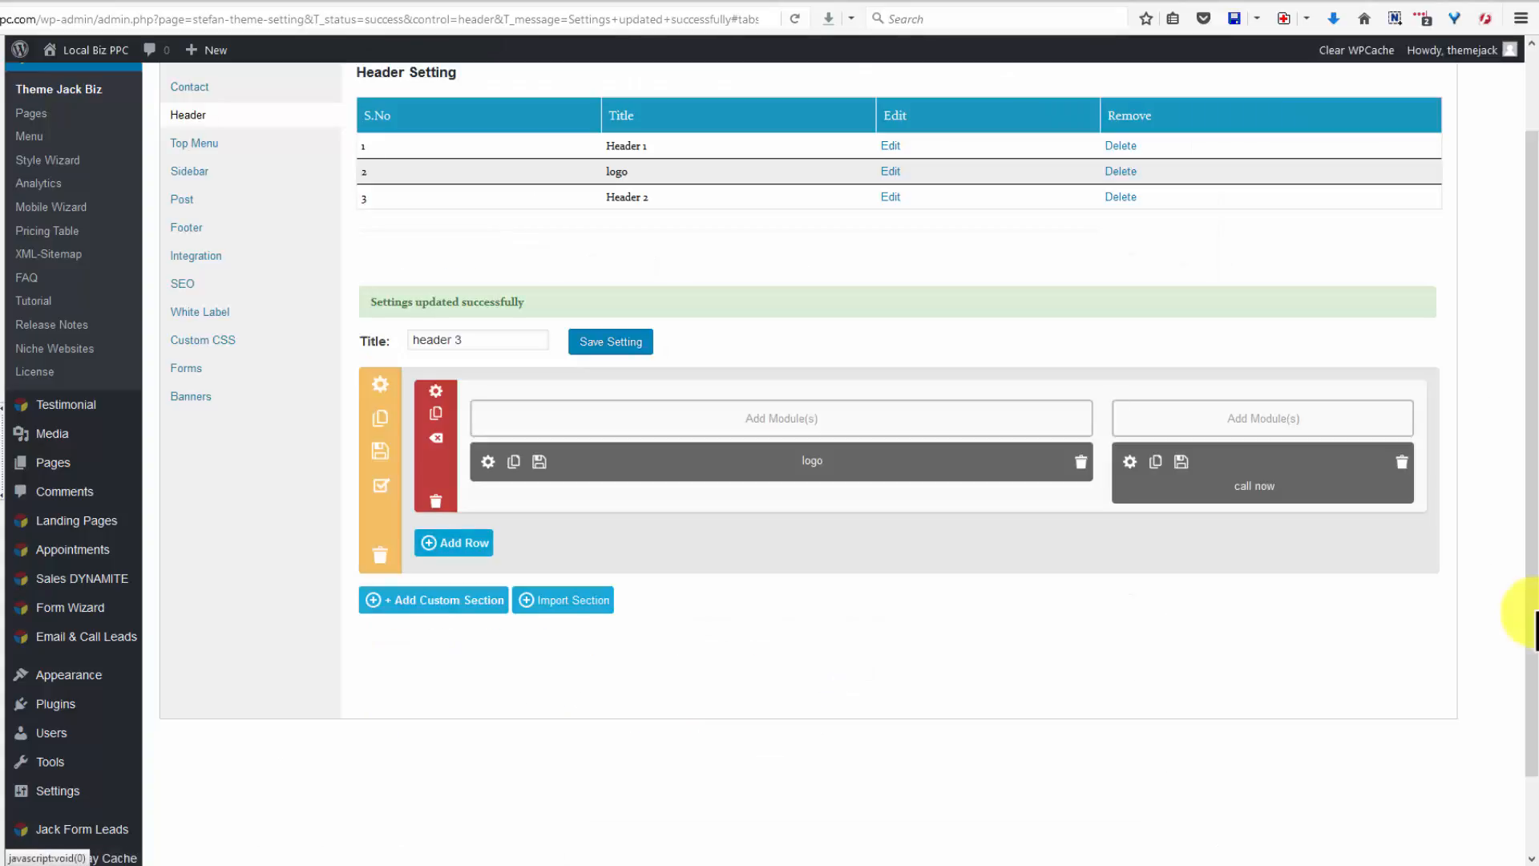
Add an empty row below the logo and button row, and save the header titled "header 3"
left_click(454, 543)
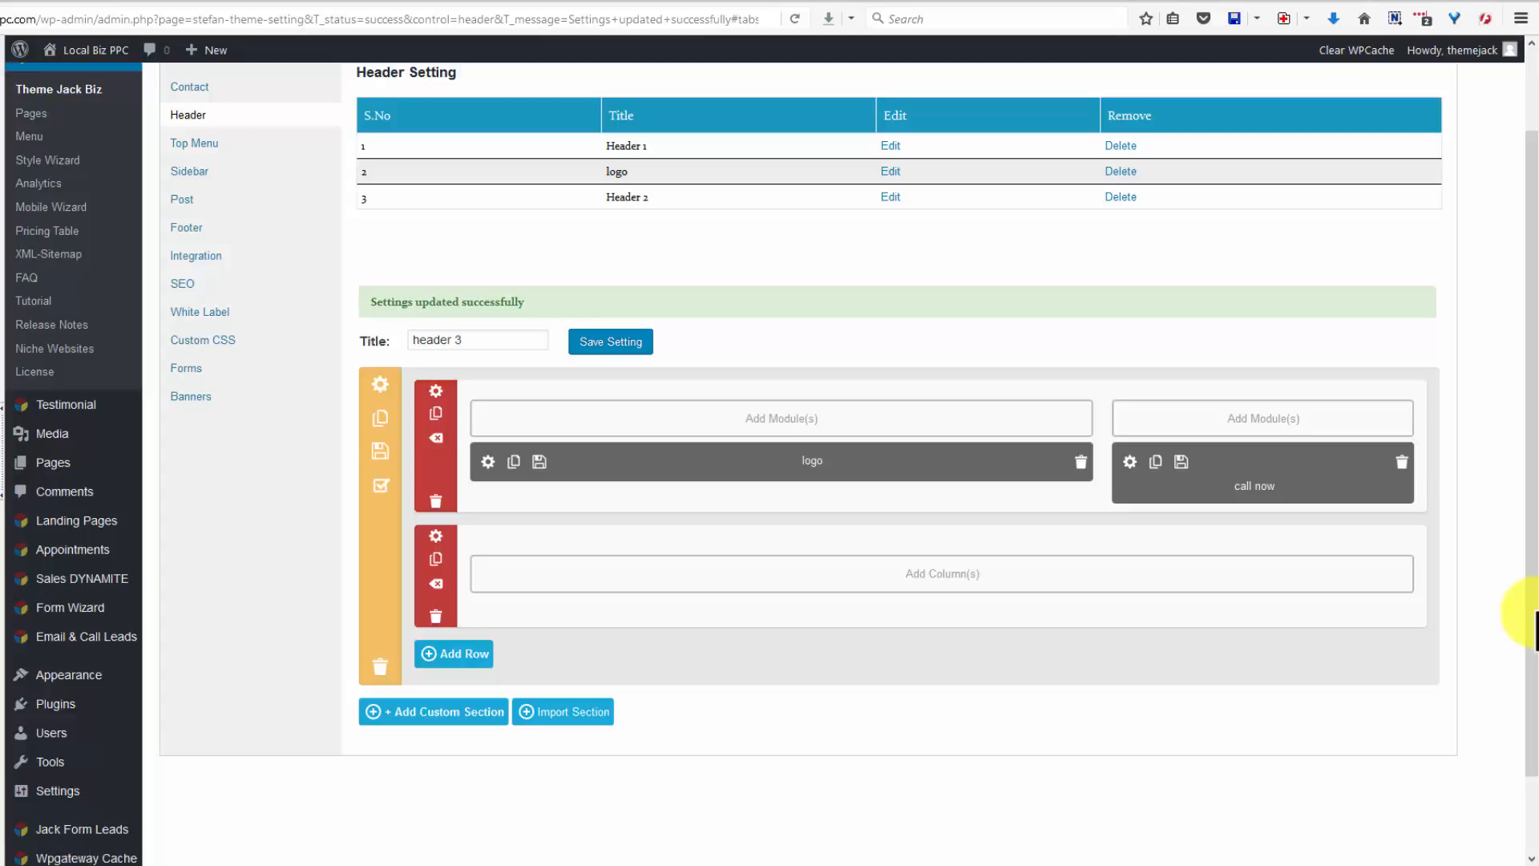
left_click(611, 341)
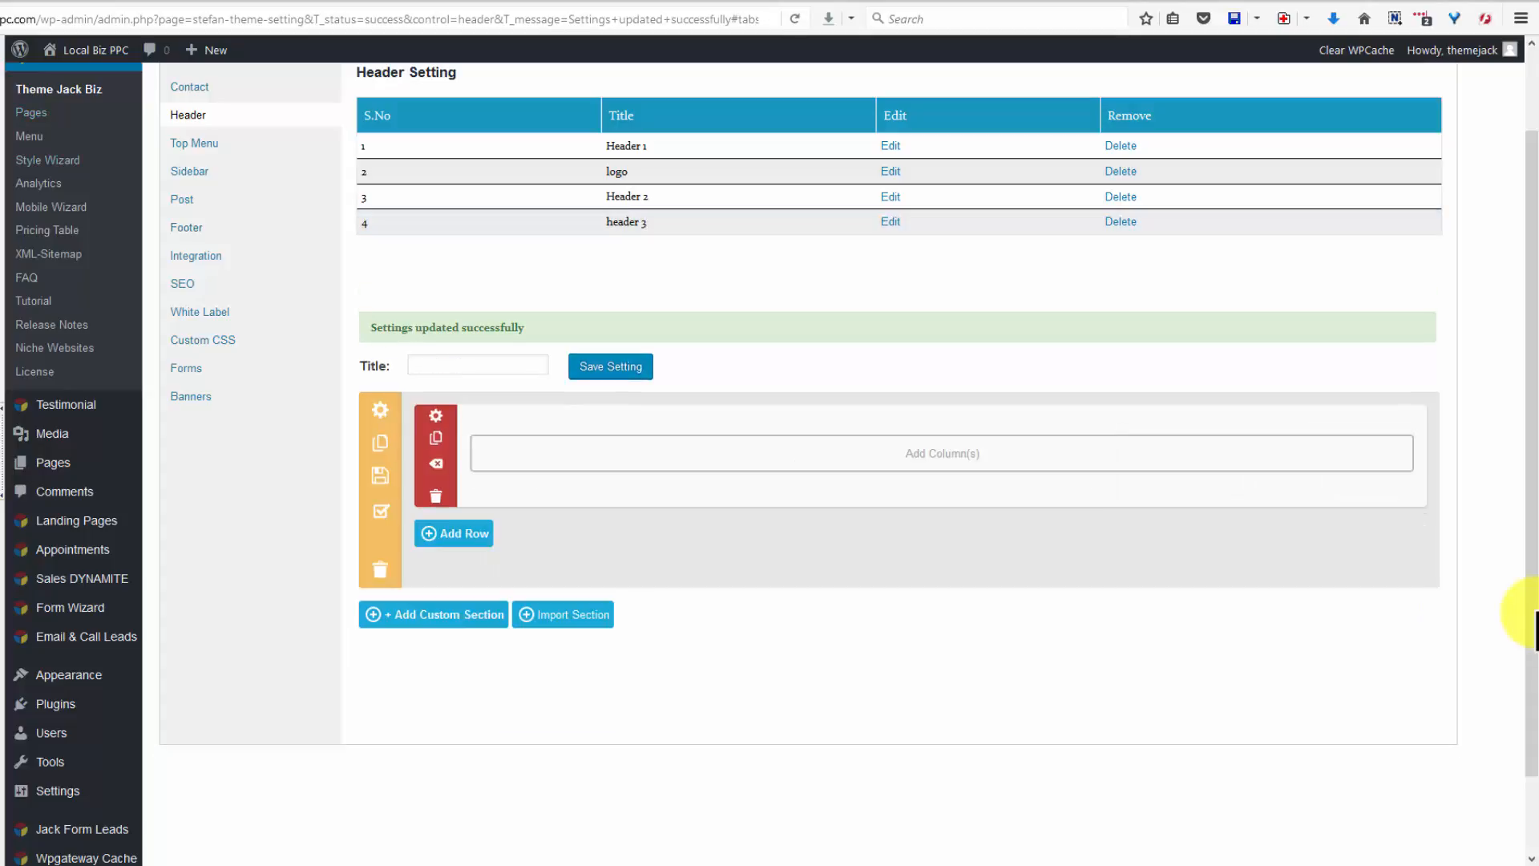
Open the Home Again page from the site's pages for editing
left_click(31, 112)
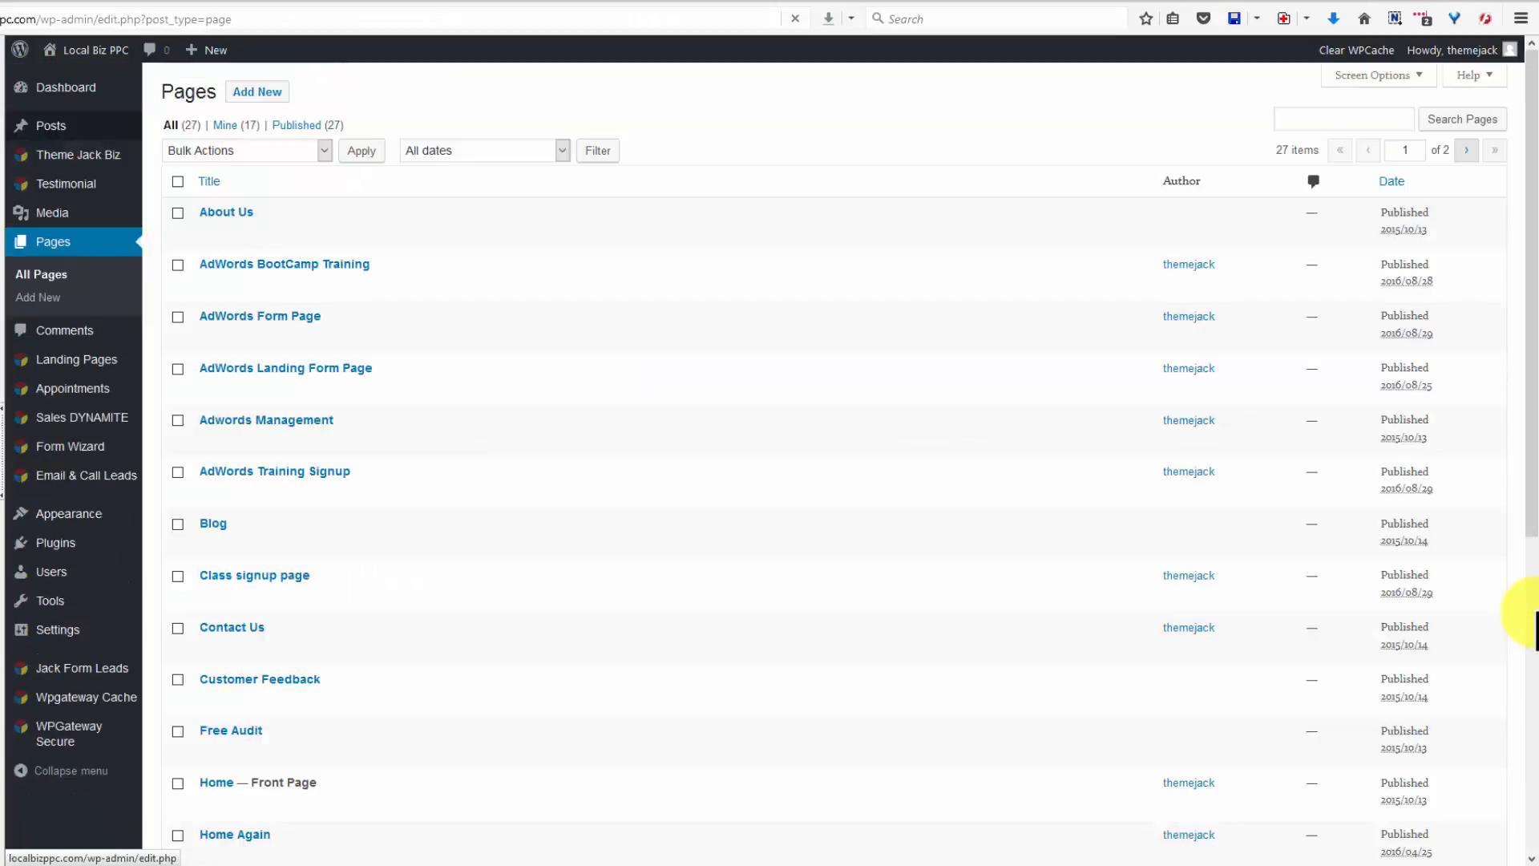
scroll(1533, 614, "down", 6)
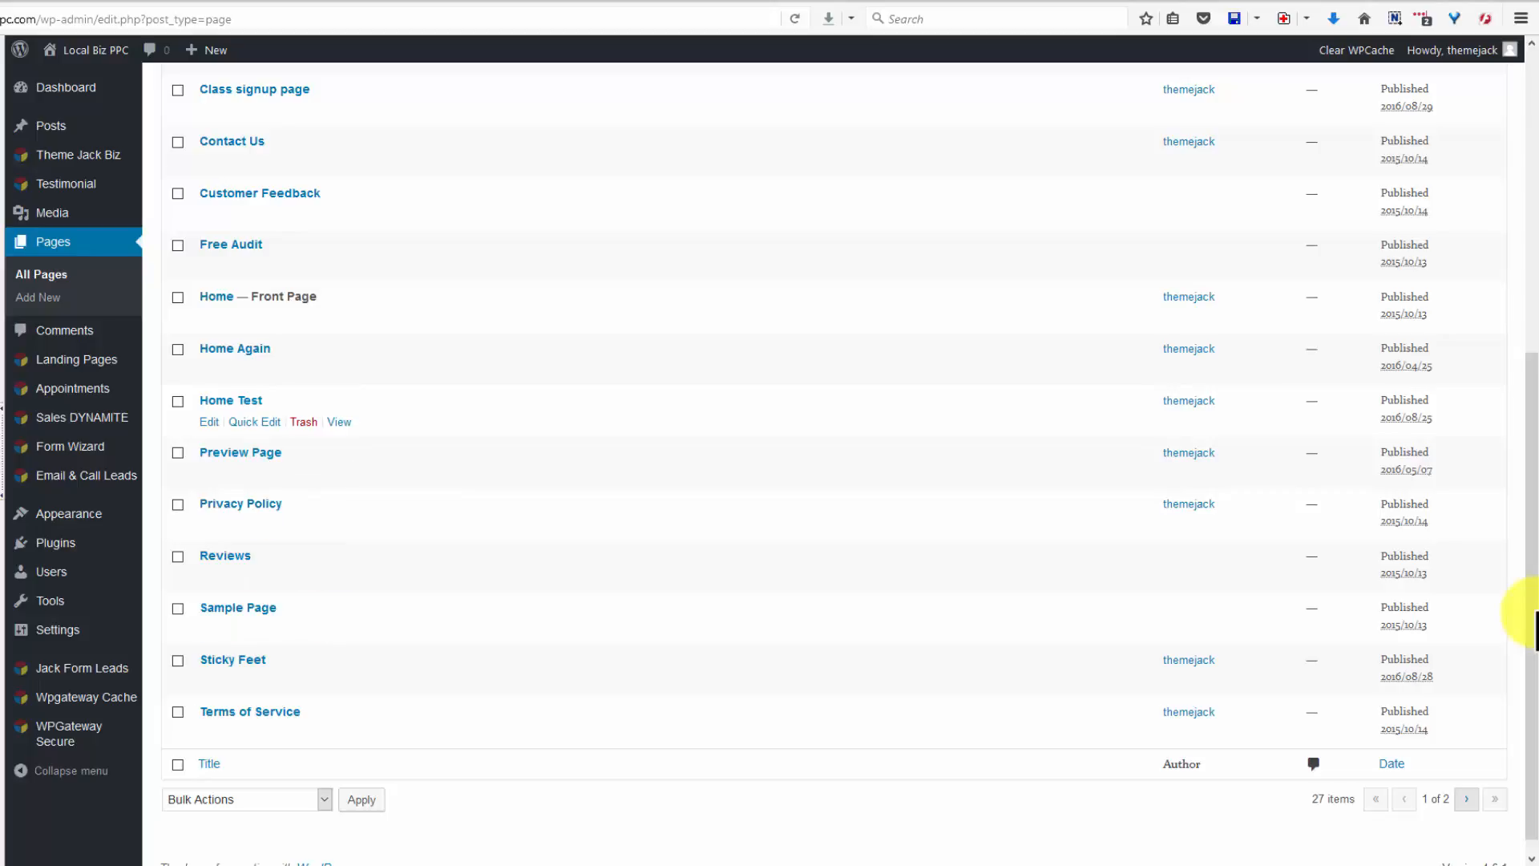
left_click(235, 348)
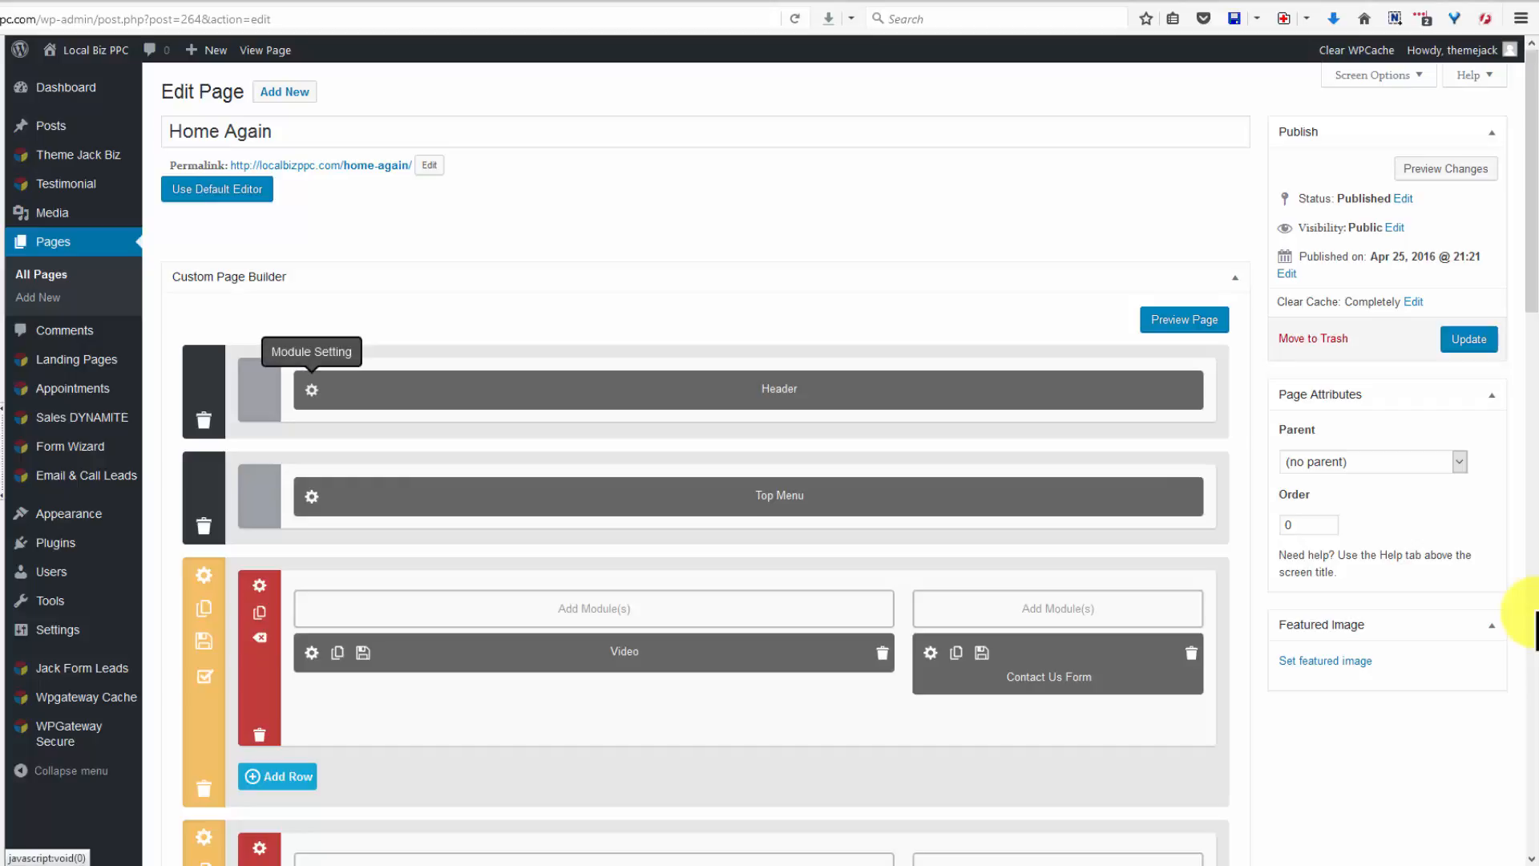
Assign "header 3" to the Home Again page's Header module, save the module and update the page
left_click(312, 389)
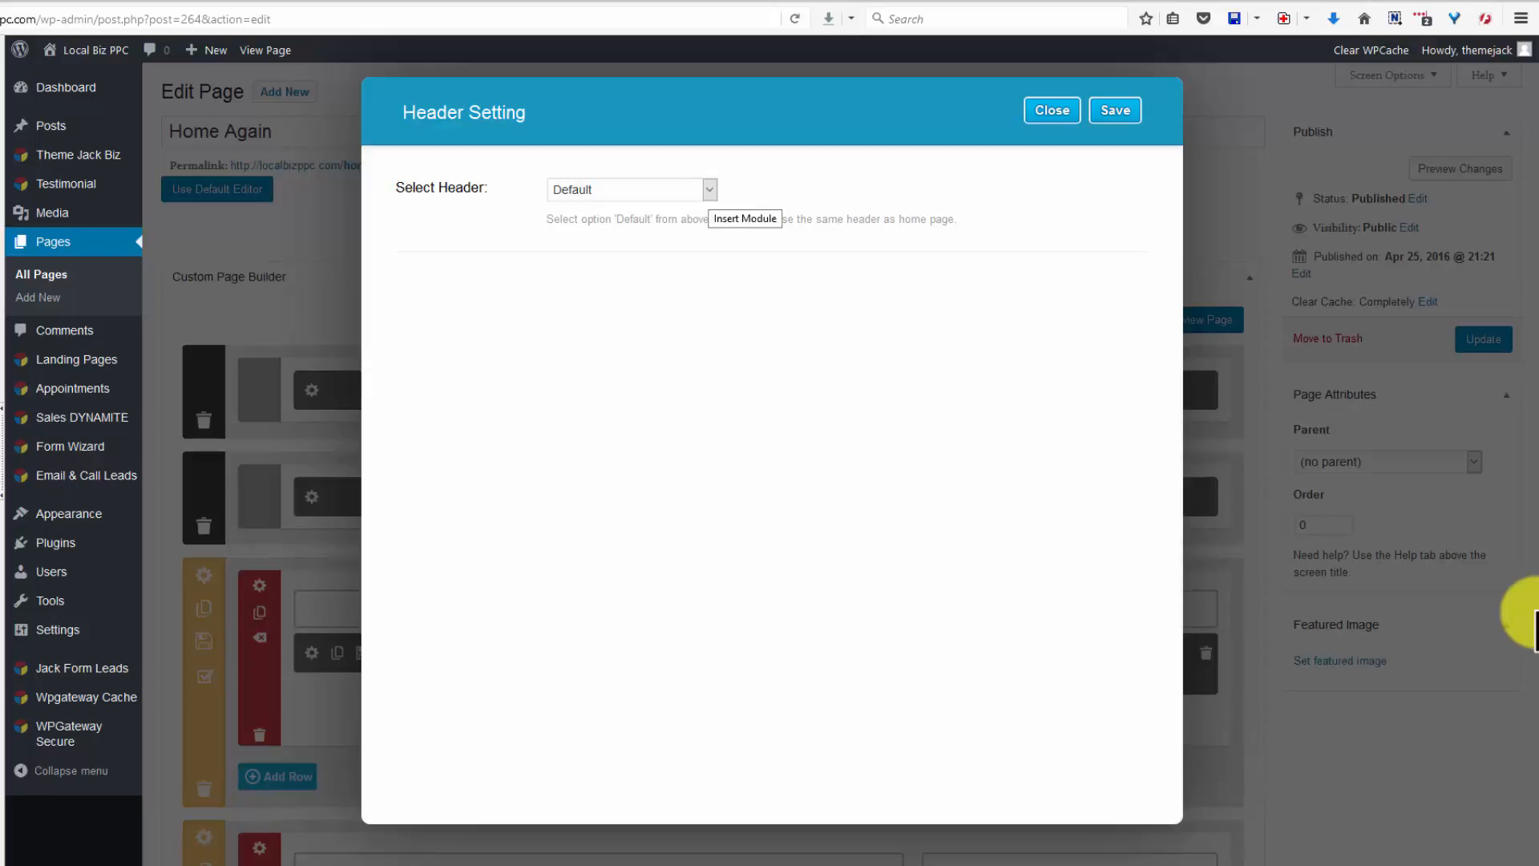
left_click(710, 189)
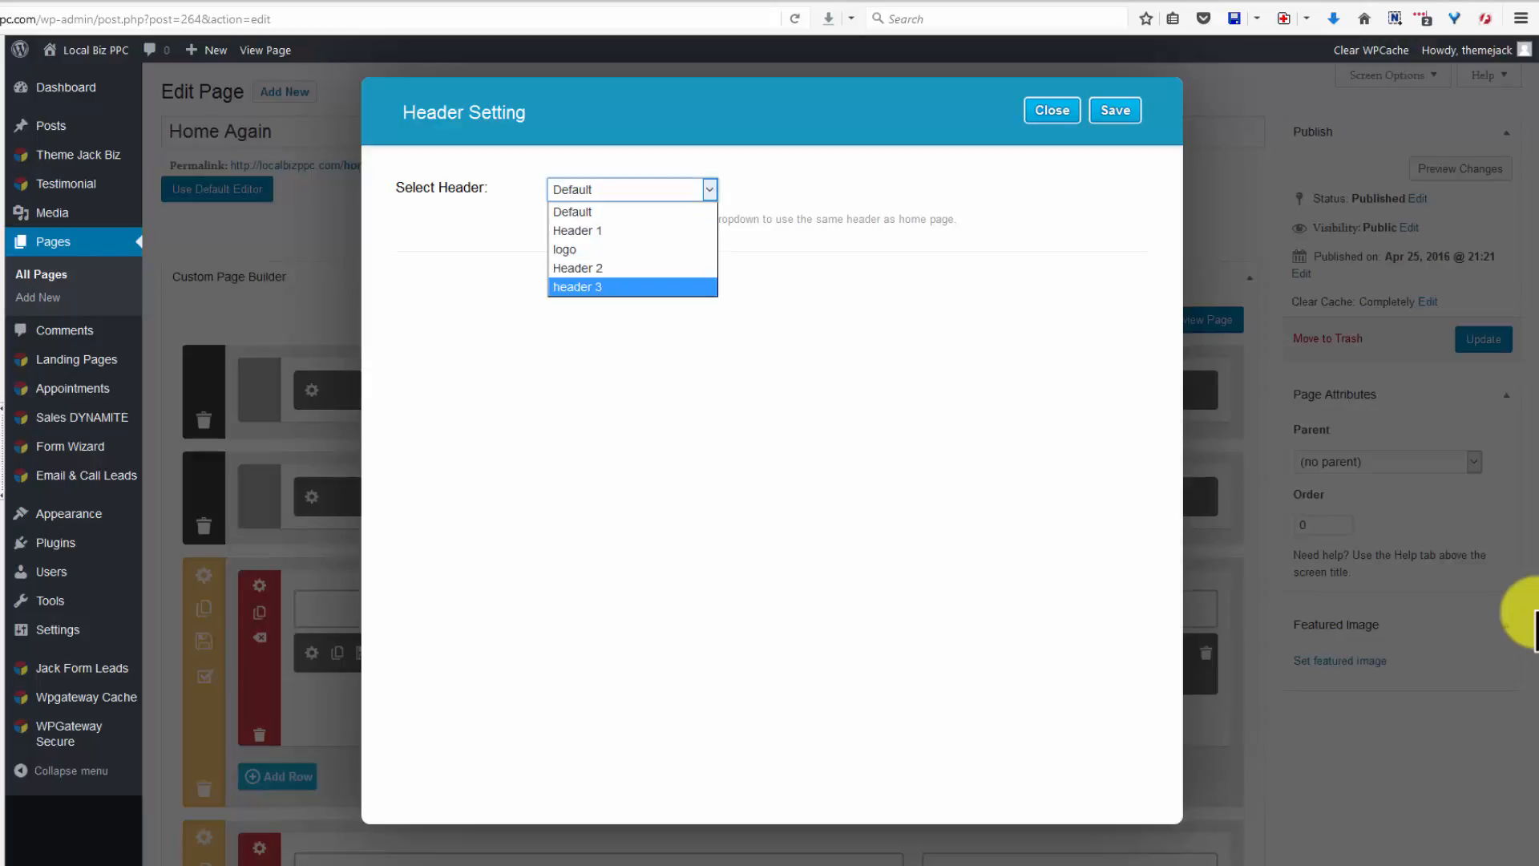
left_click(585, 287)
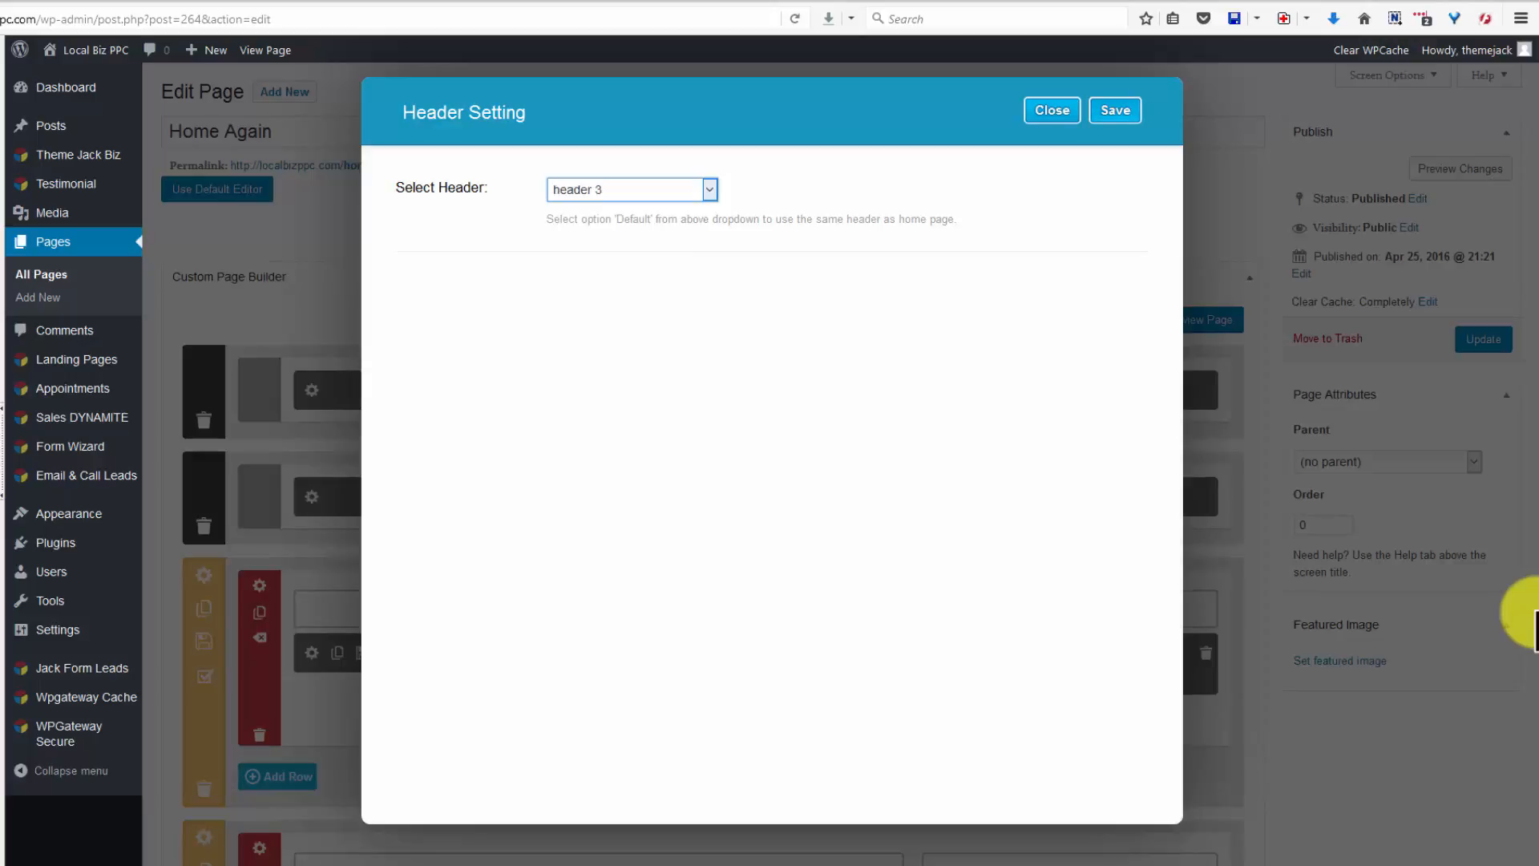
left_click(1115, 111)
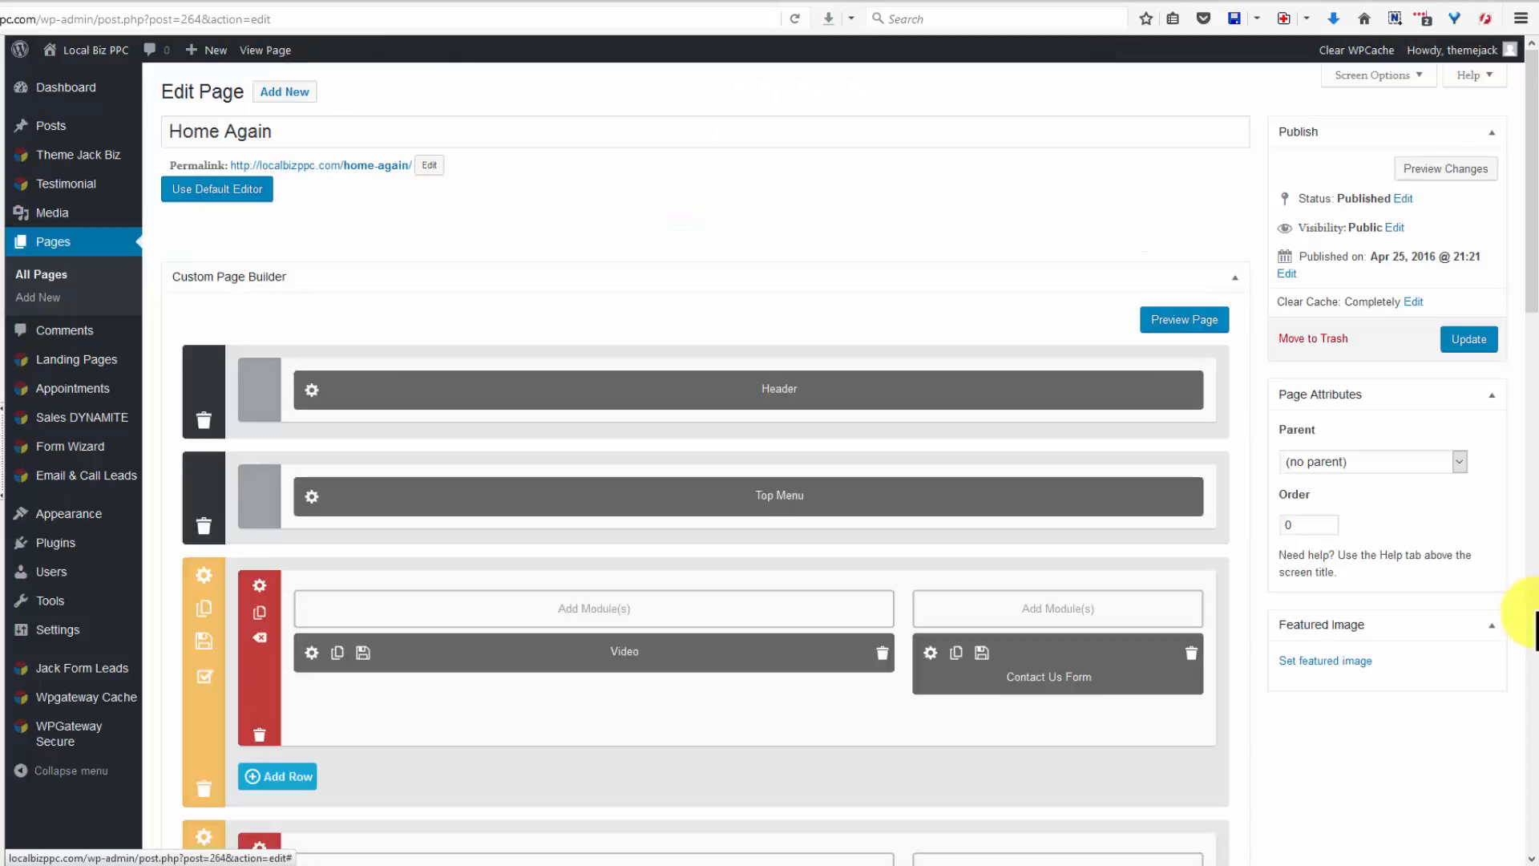
left_click(1469, 339)
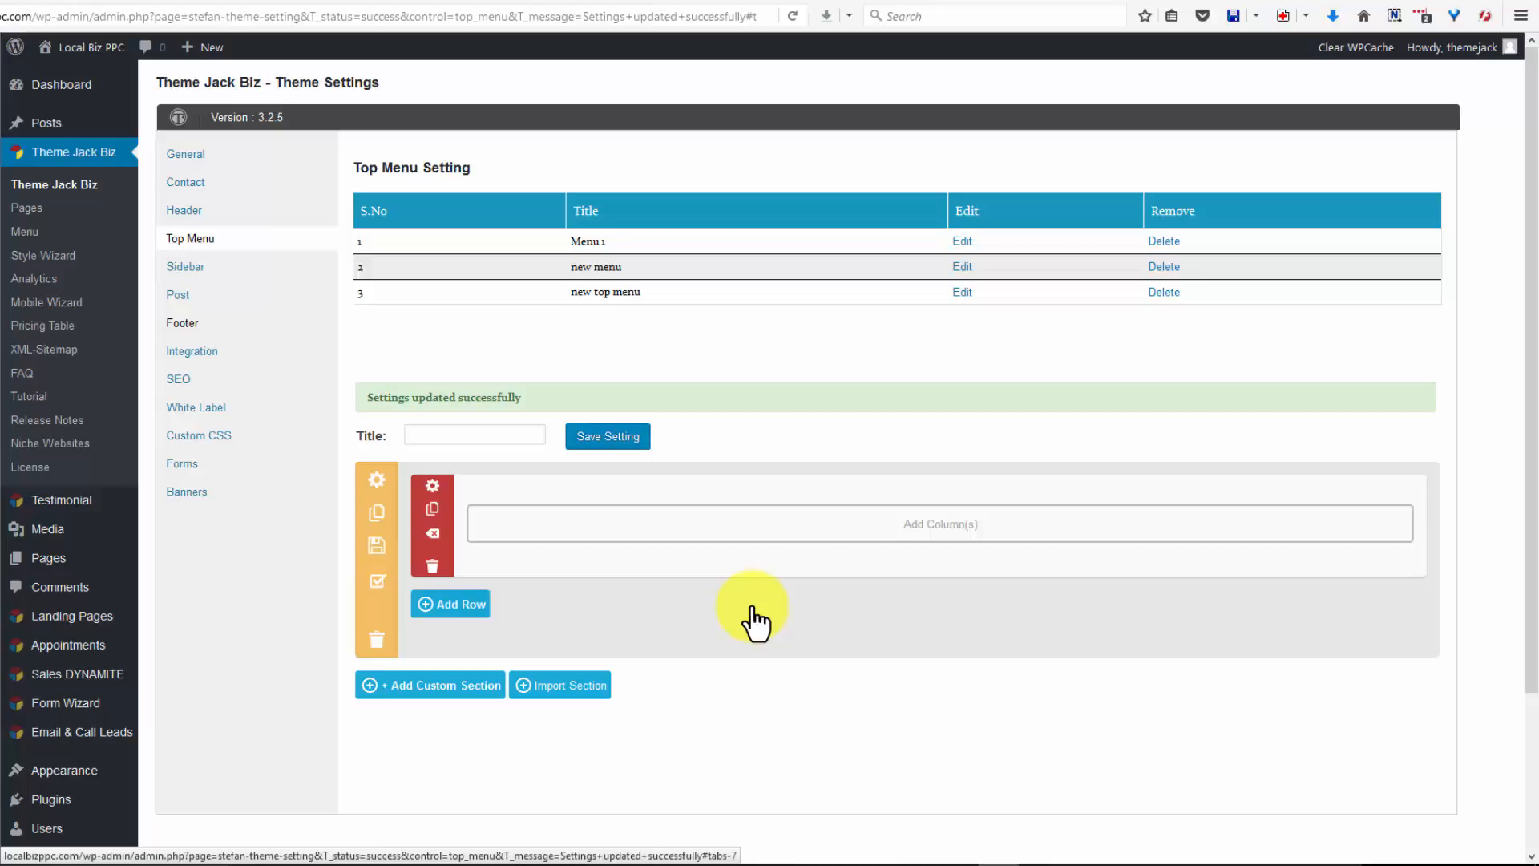
Start a footer titled "new footer" in the theme's Footer settings and add a Video module named "video"
key("Return")
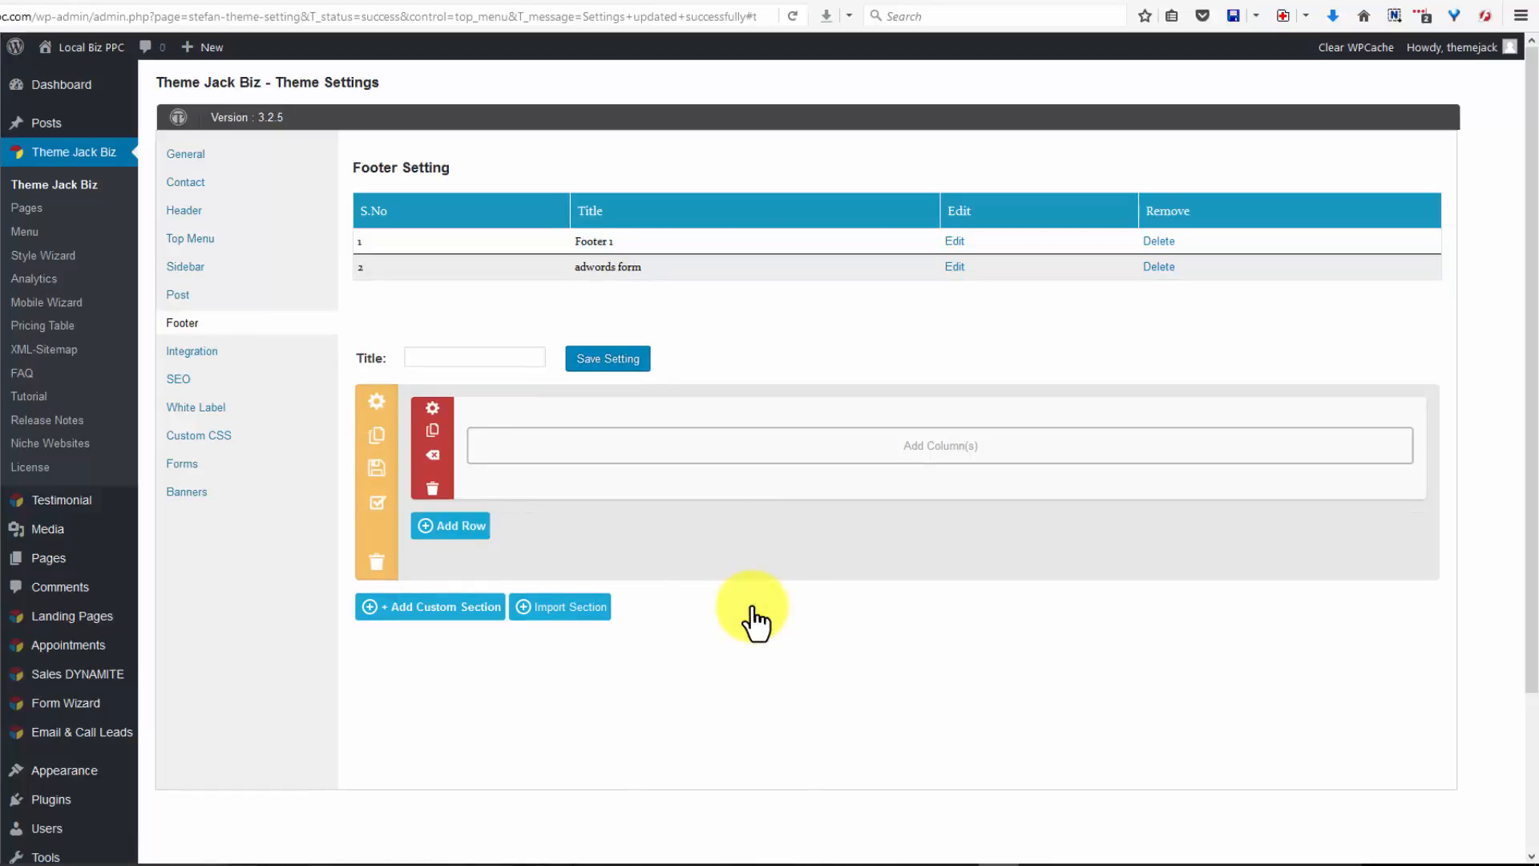
key("Tab")
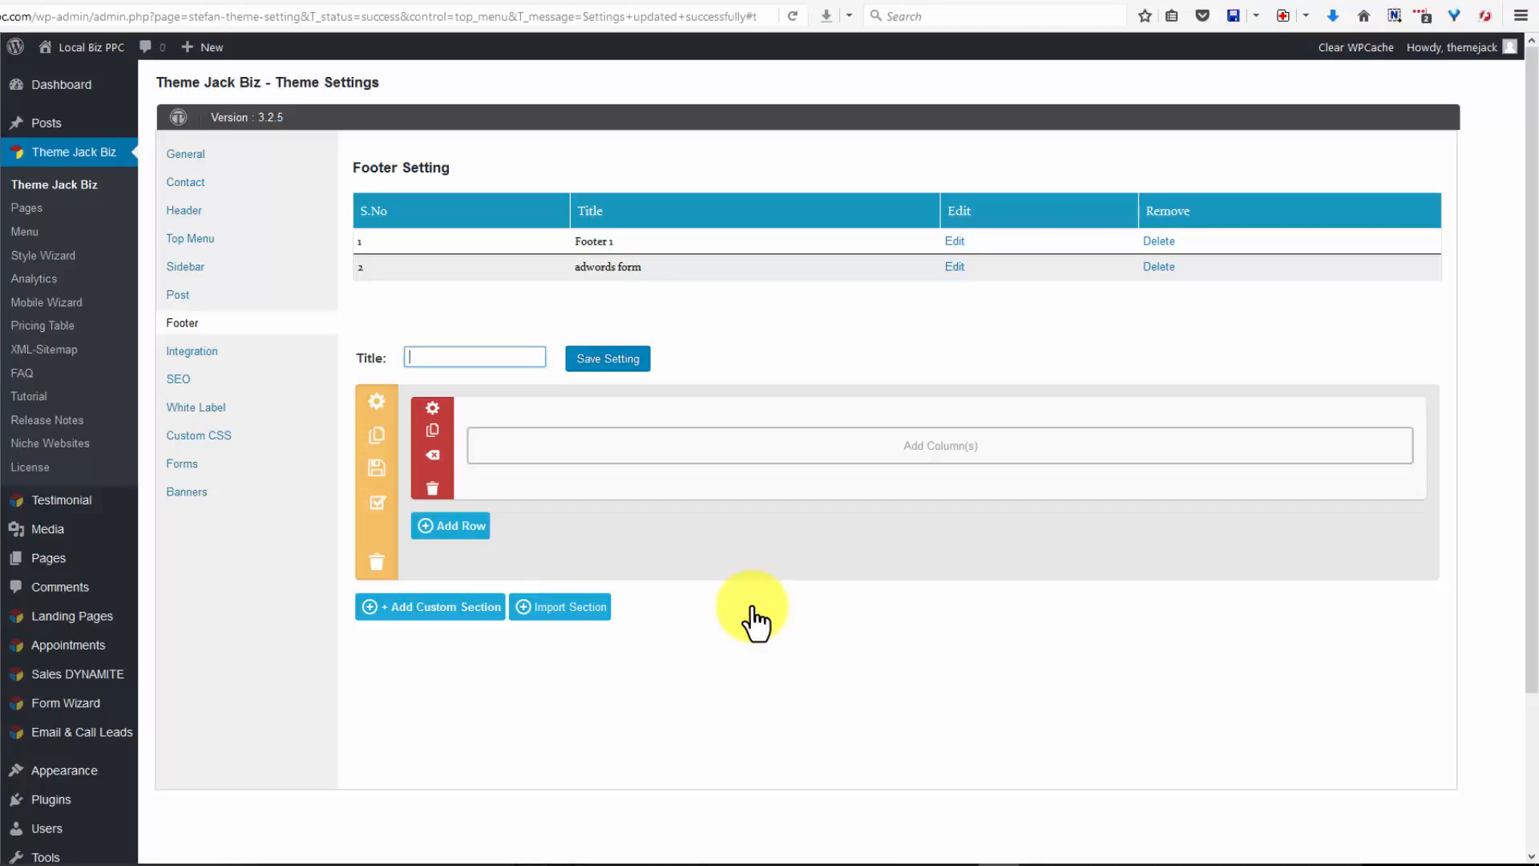
type("new footer")
key("Tab")
key("Return")
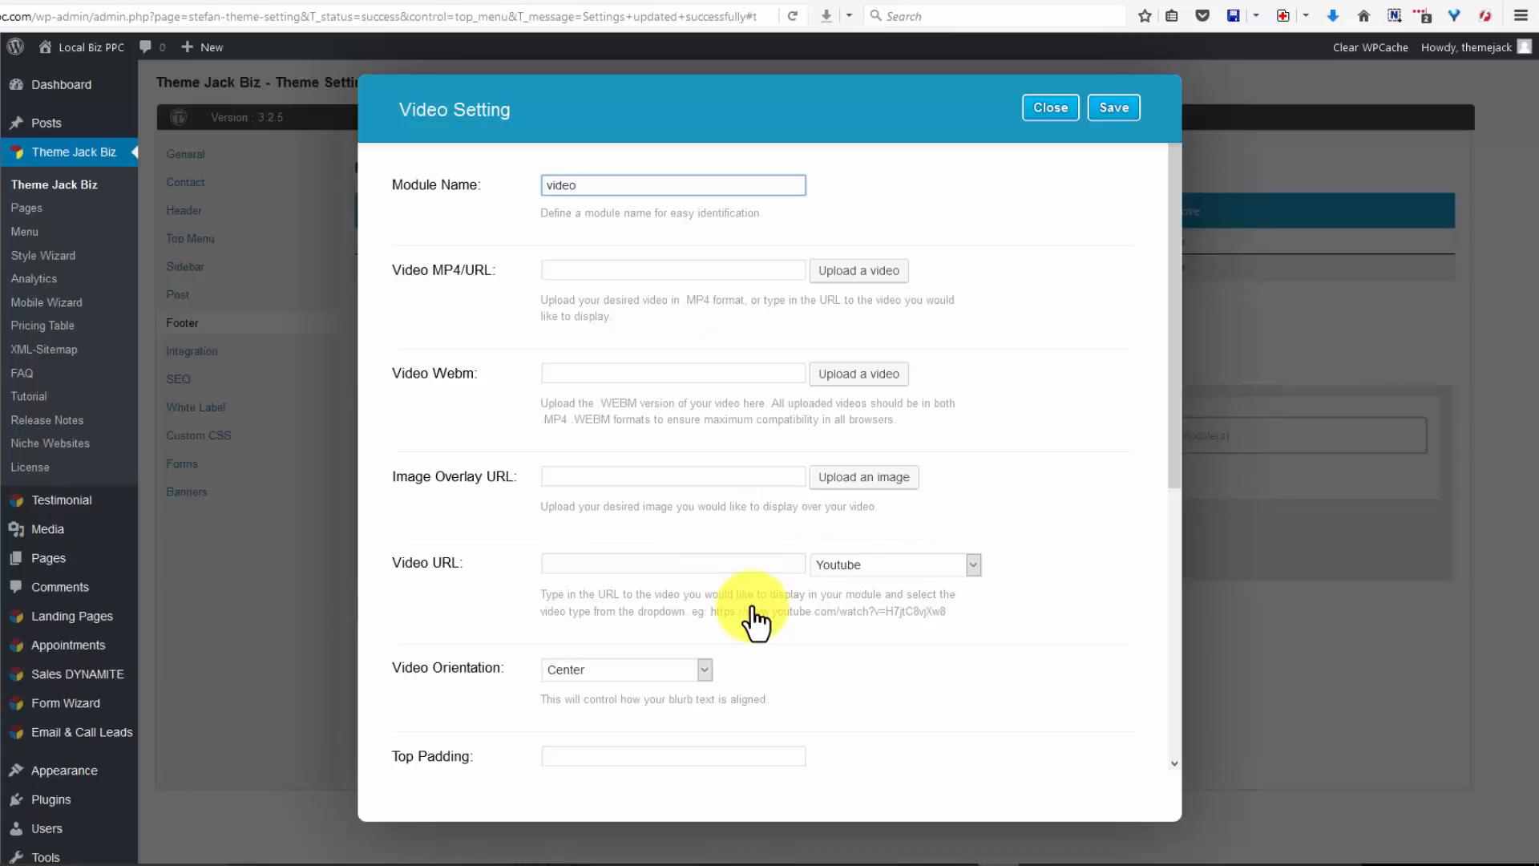
key("ctrl+d")
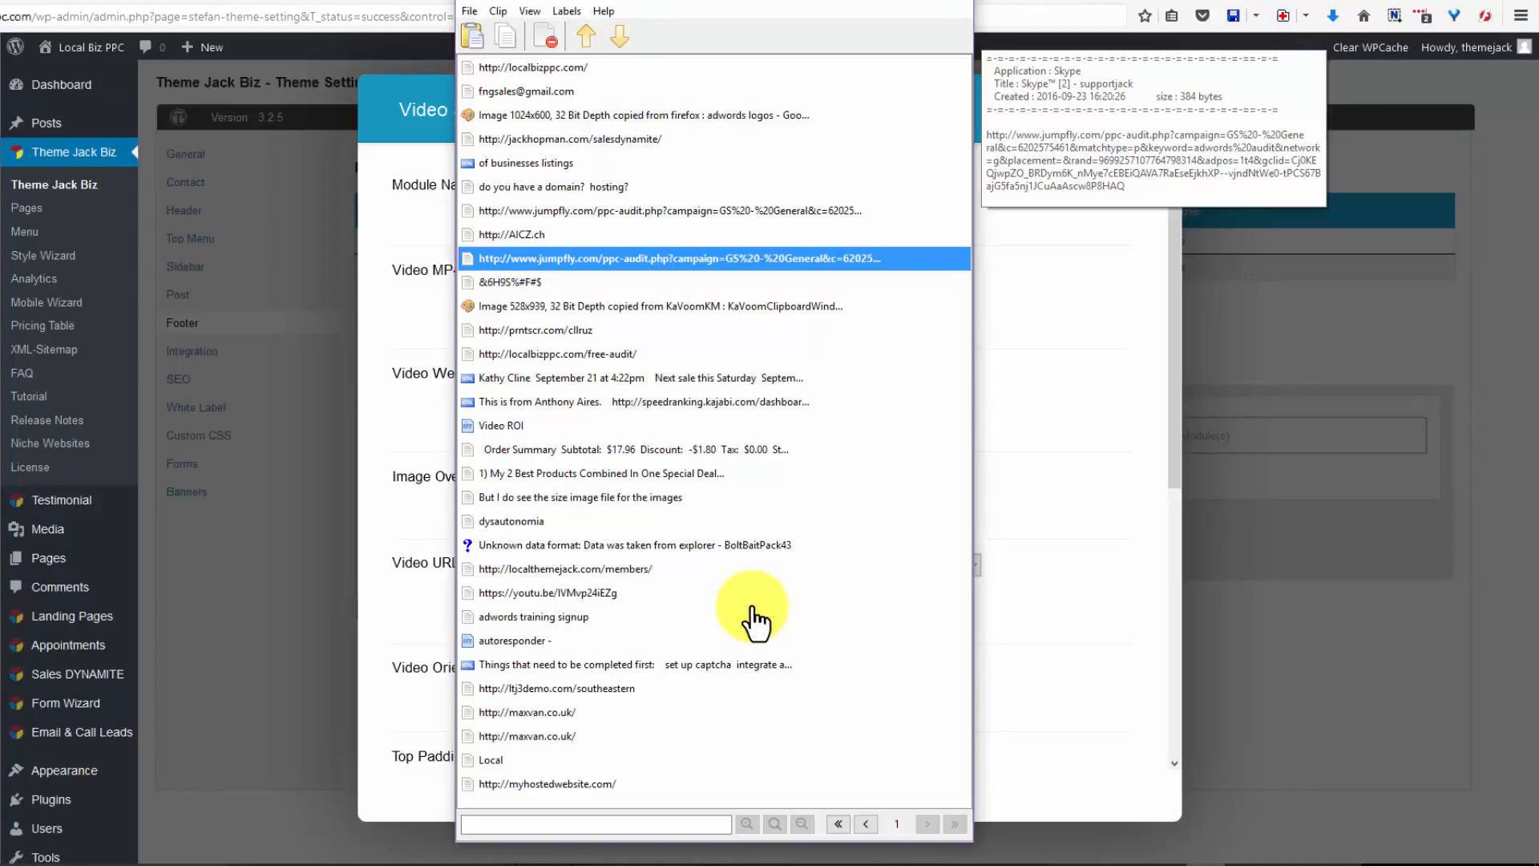
left_click(754, 600)
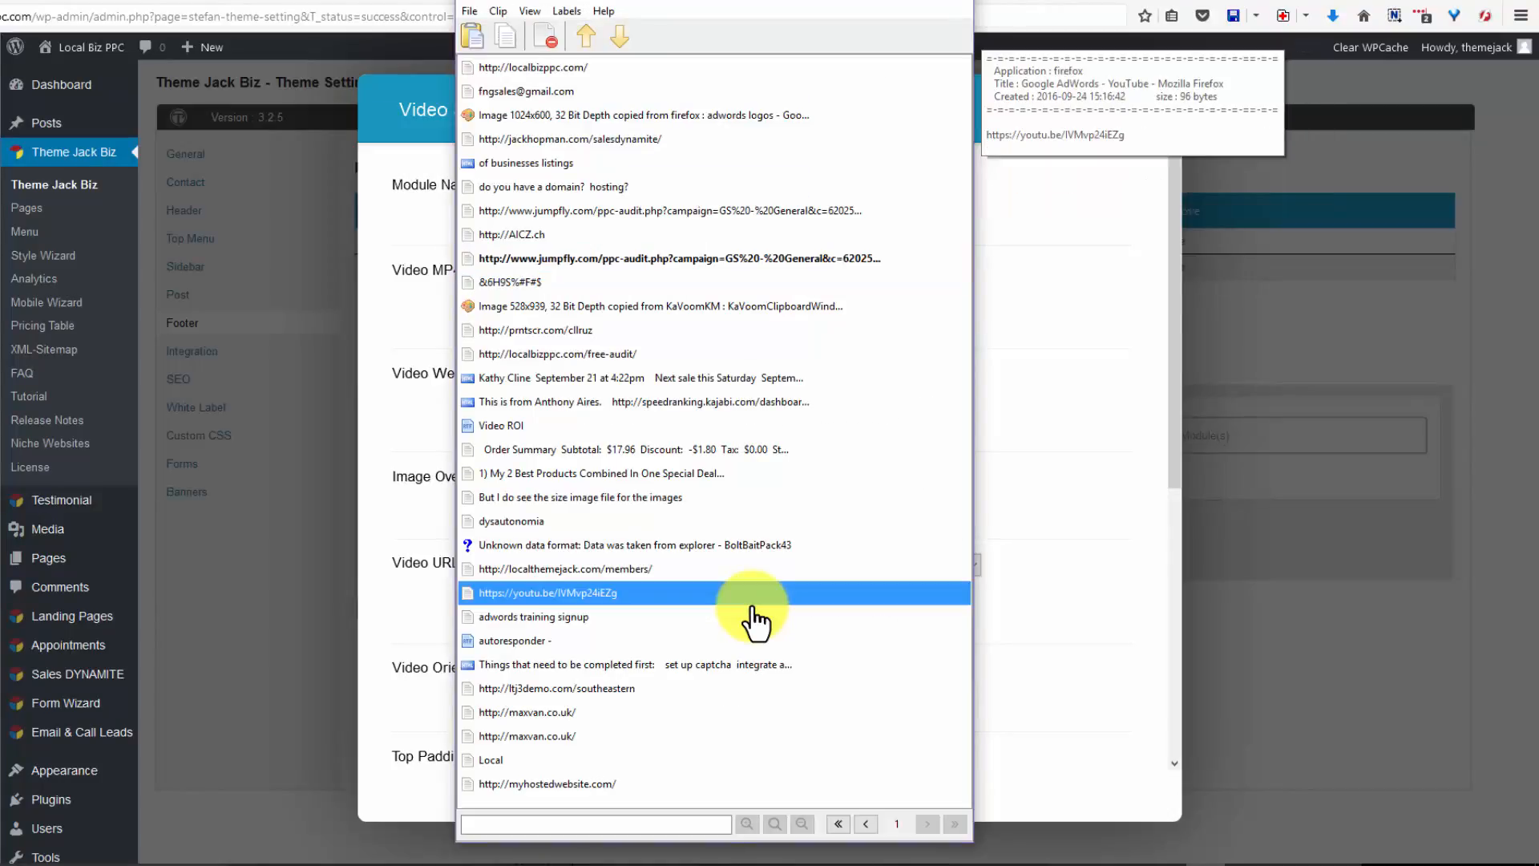
key("alt+c")
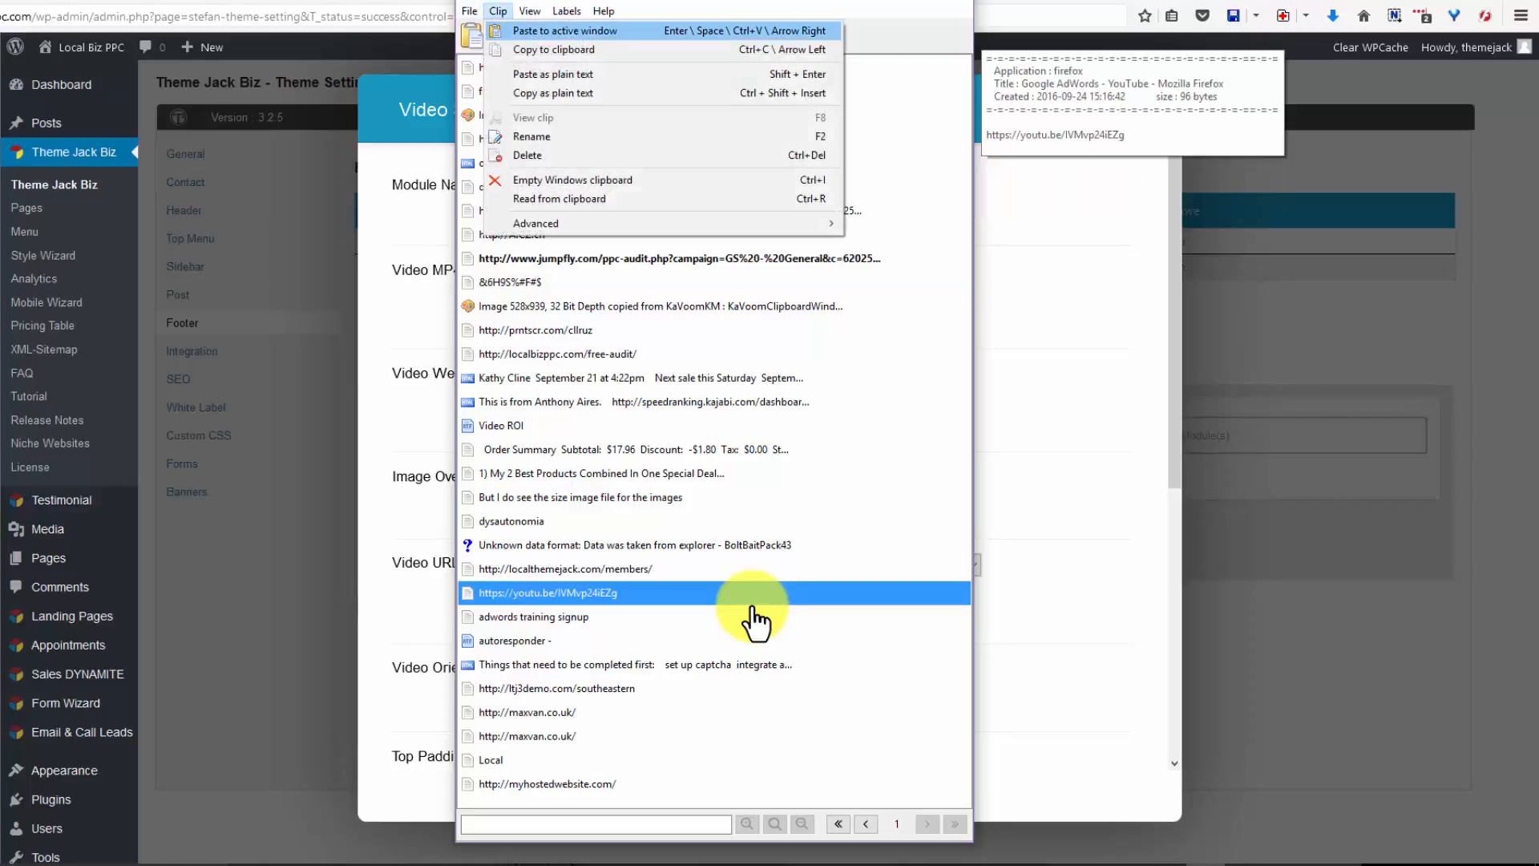
key("Down")
key("Return")
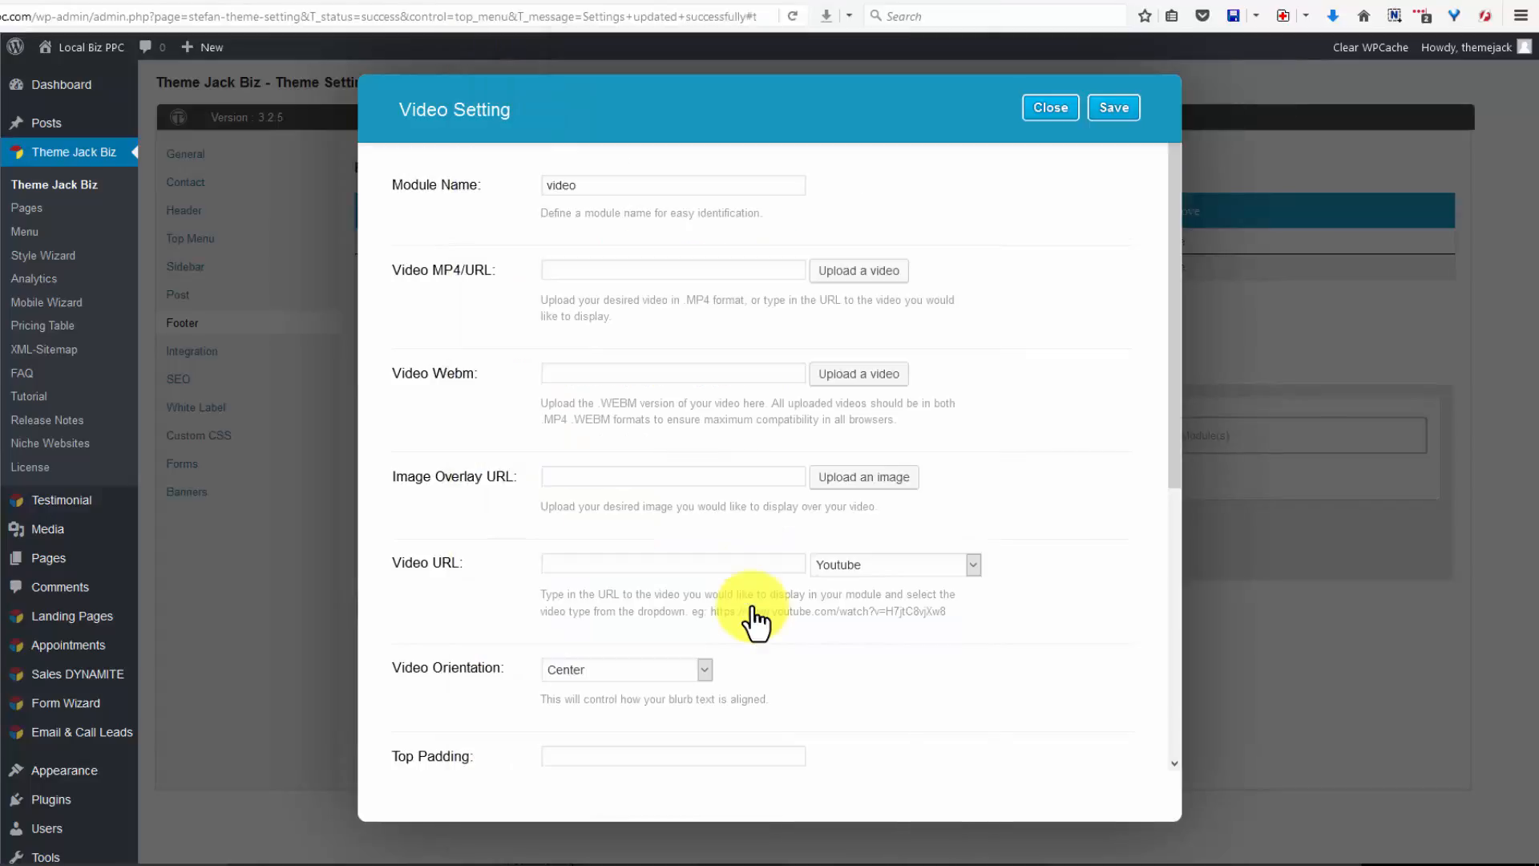
type("https://youtu.be/lVMvp24iEZg")
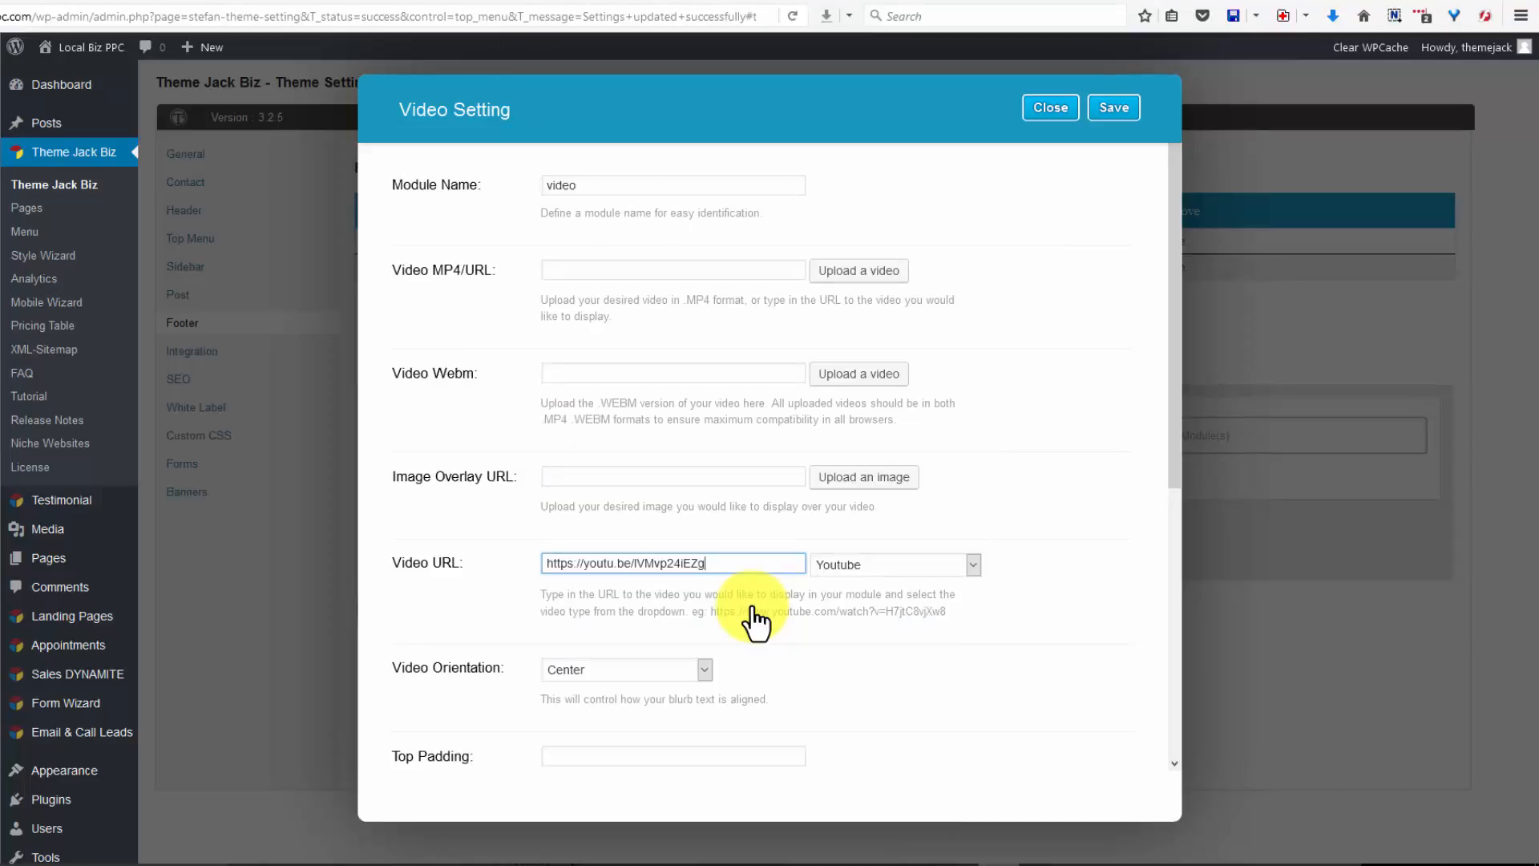
scroll(754, 622, "down", 3)
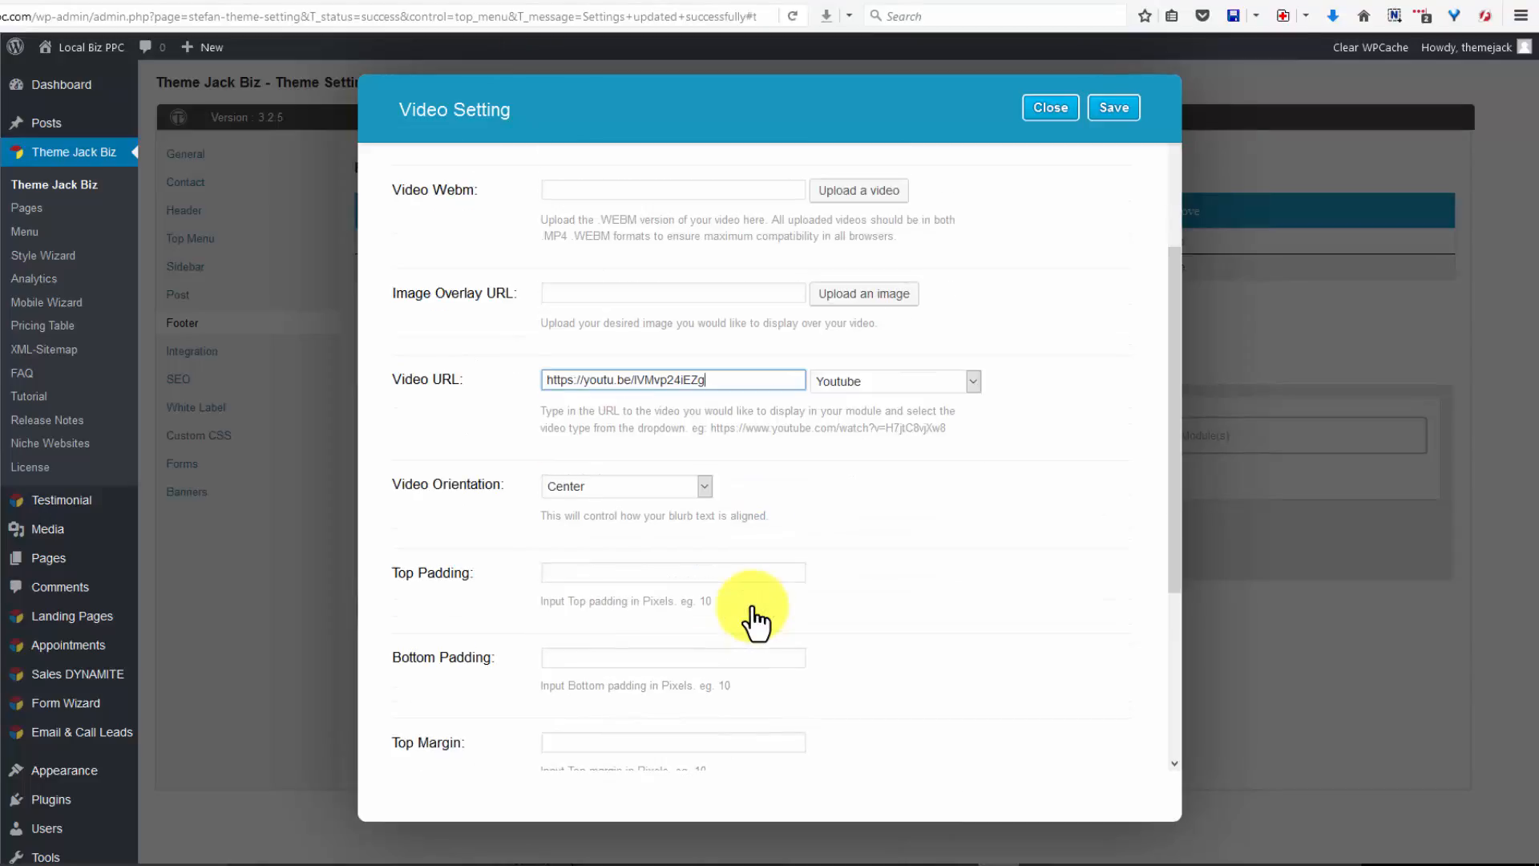
Set the video module's top and bottom margins to 20 pixels and save the module
left_click(752, 607)
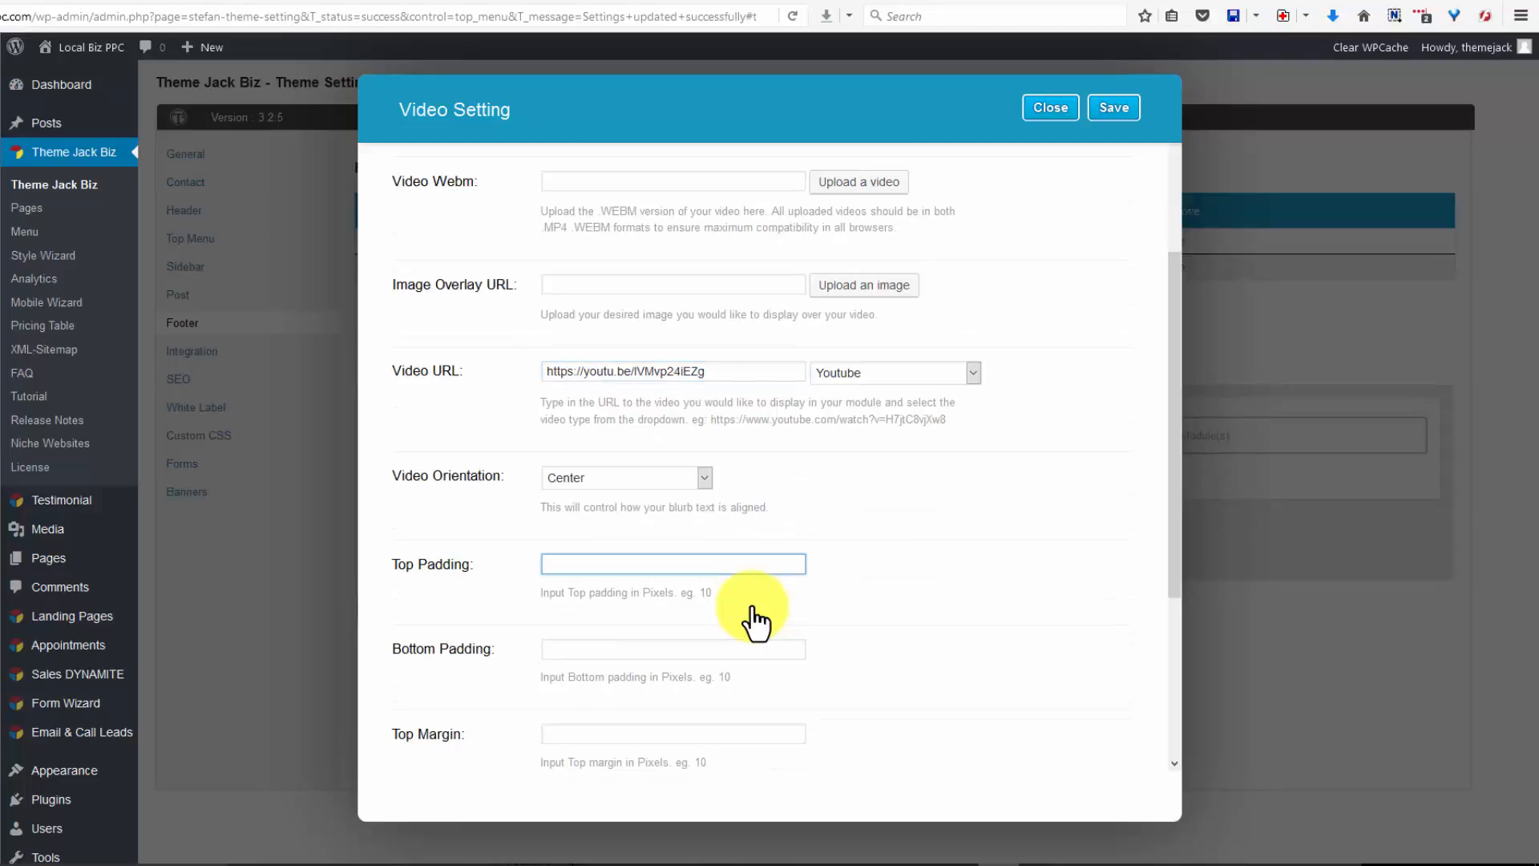
scroll(754, 607, "down", 2)
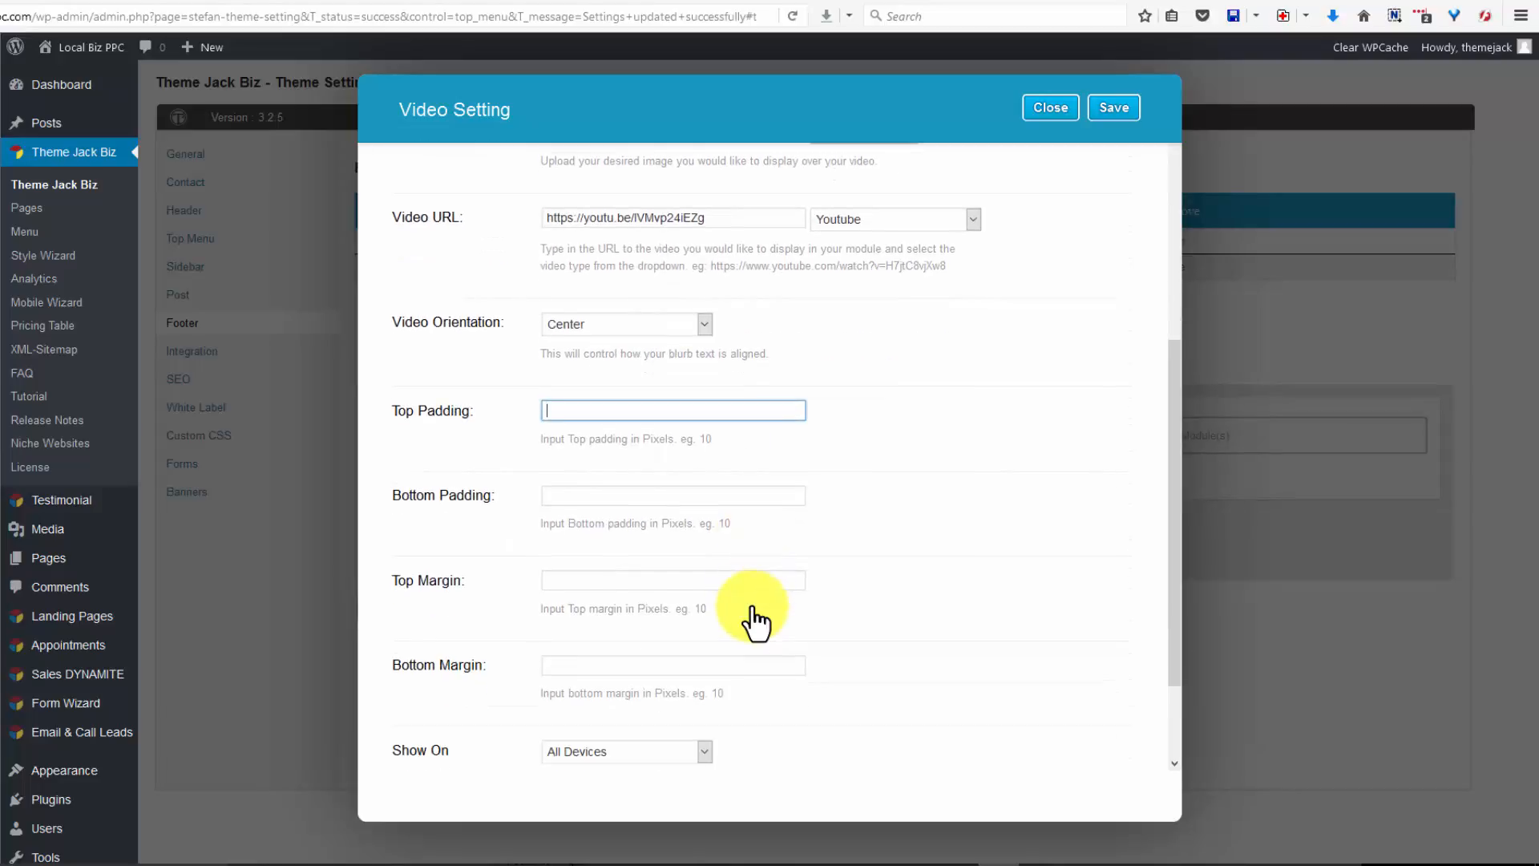
left_click(753, 607)
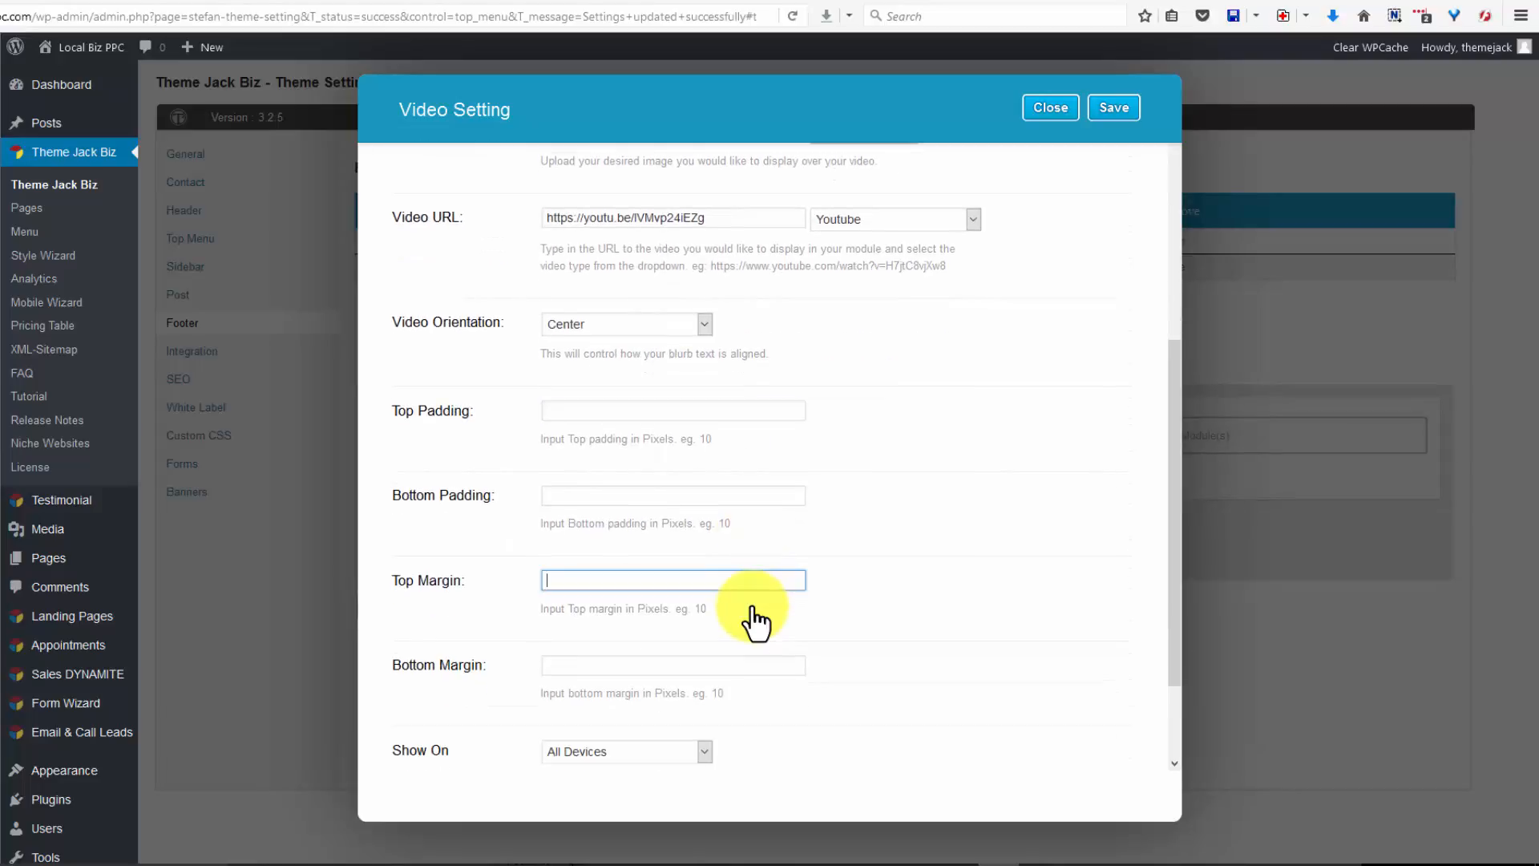
type("20")
key("Tab")
type("20")
scroll(754, 607, "down", 2)
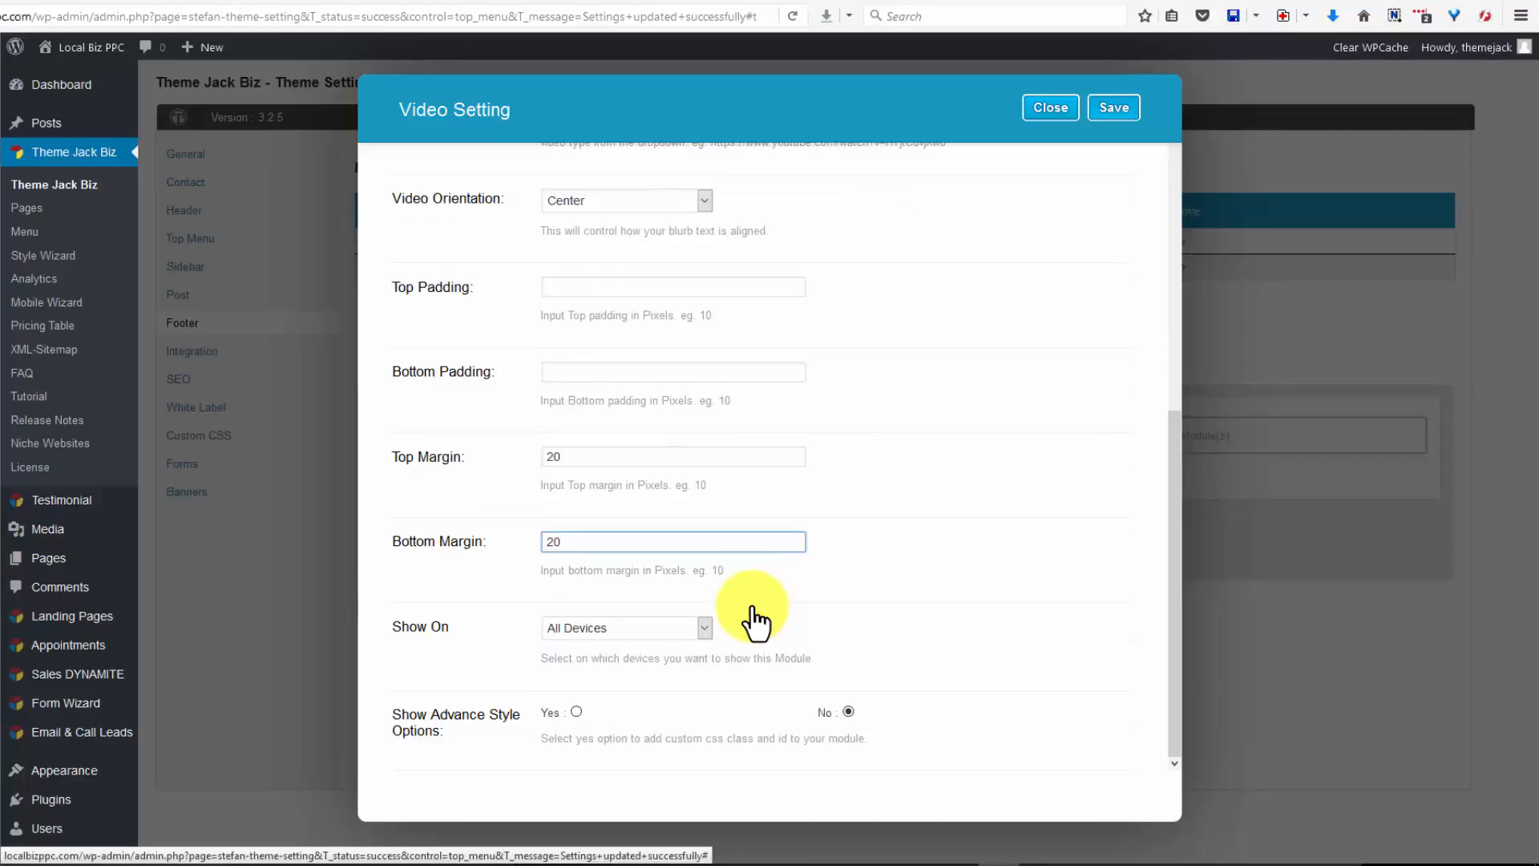
key("Return")
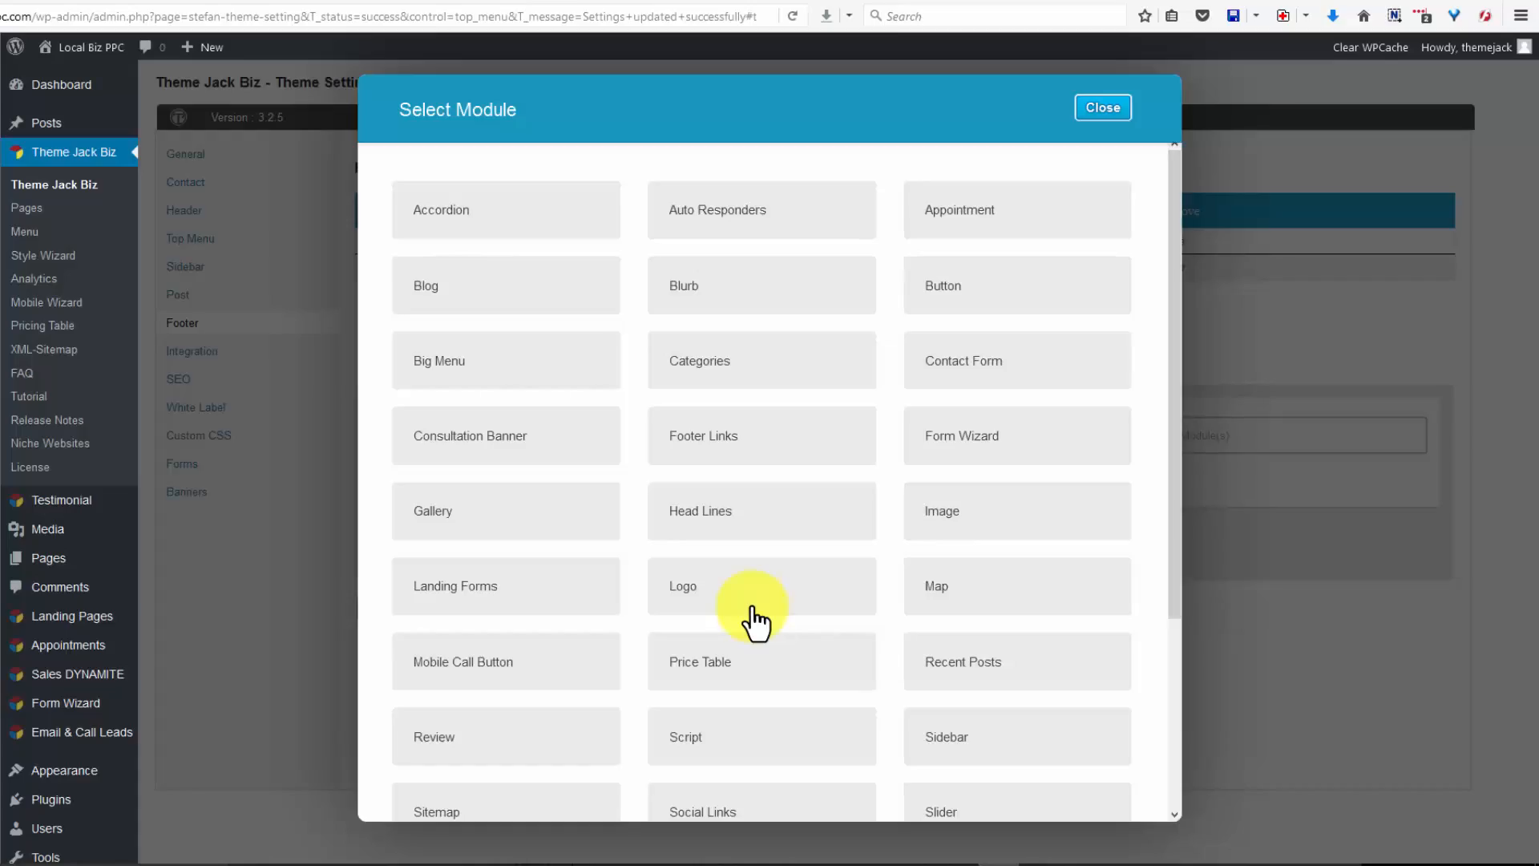
Add a Form Wizard module named "form wizard" to the second footer column, using the AdWords Audit template and the sender's email address
key("Return")
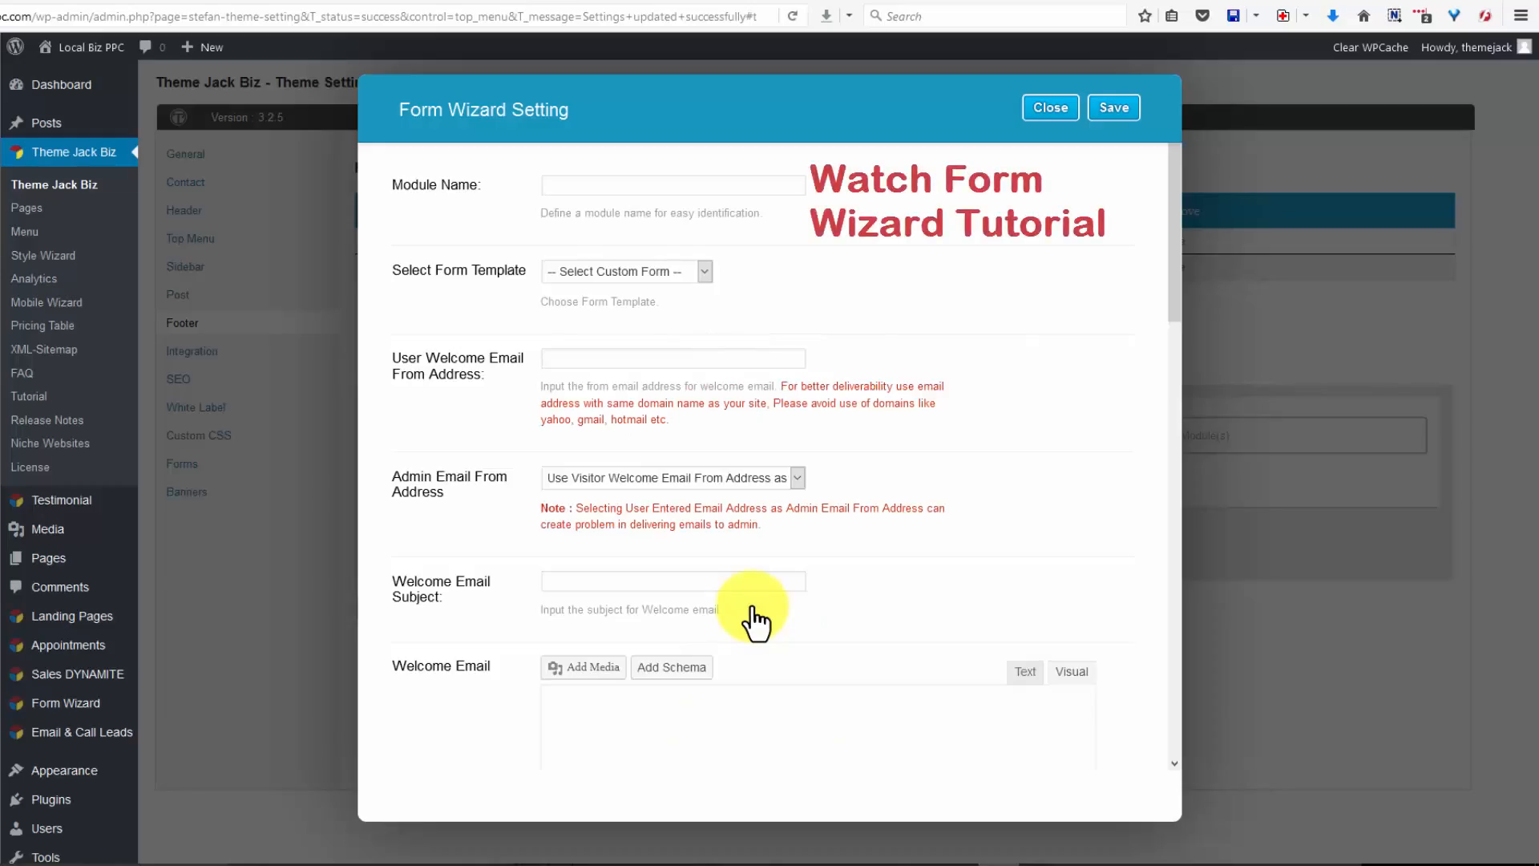
key("alt+Down")
key("Down")
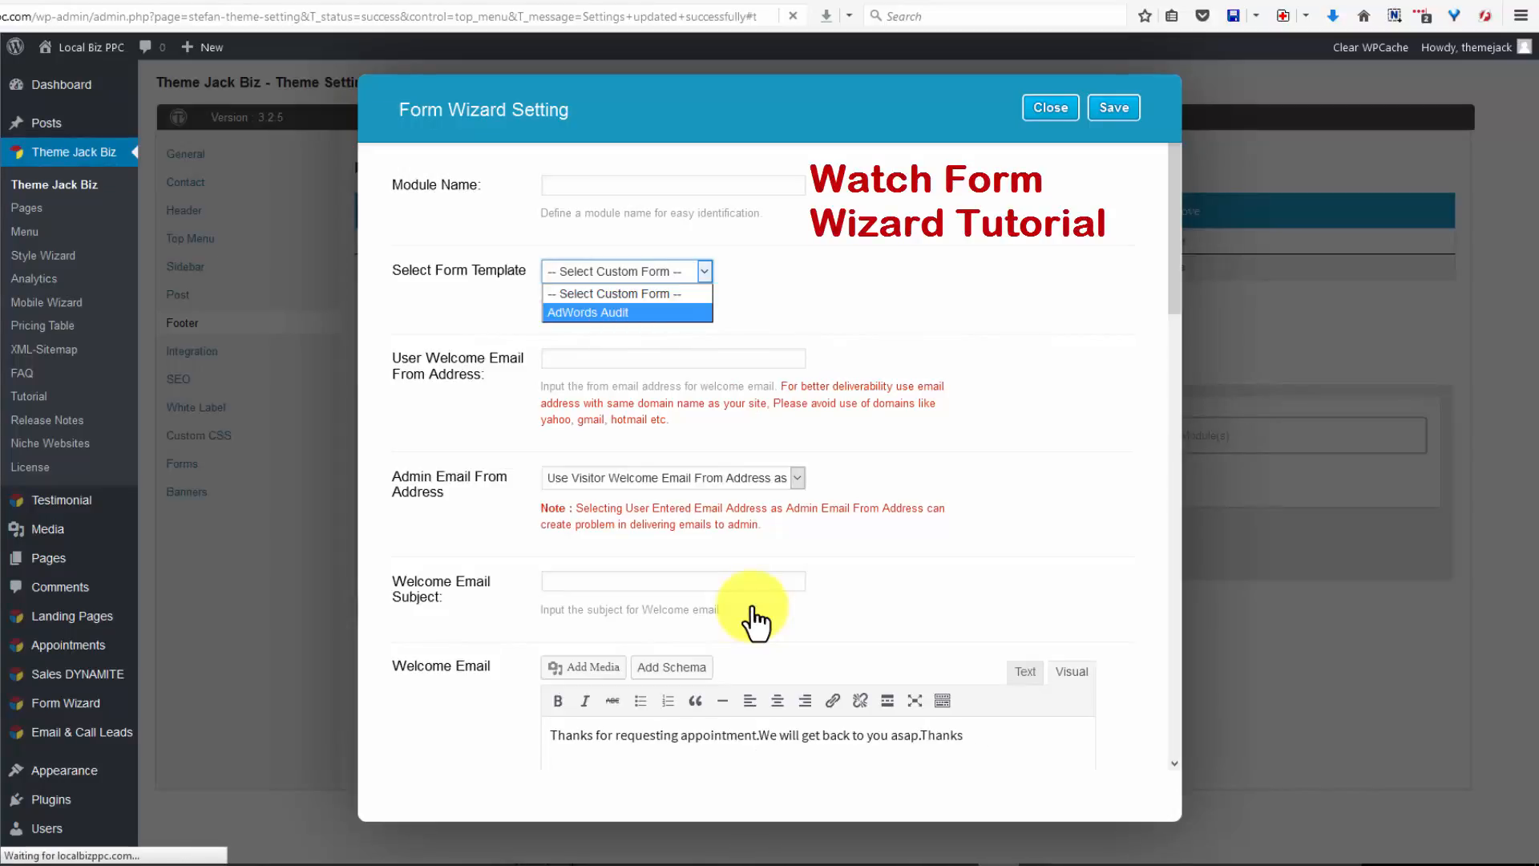
key("Return")
key("shift+Tab")
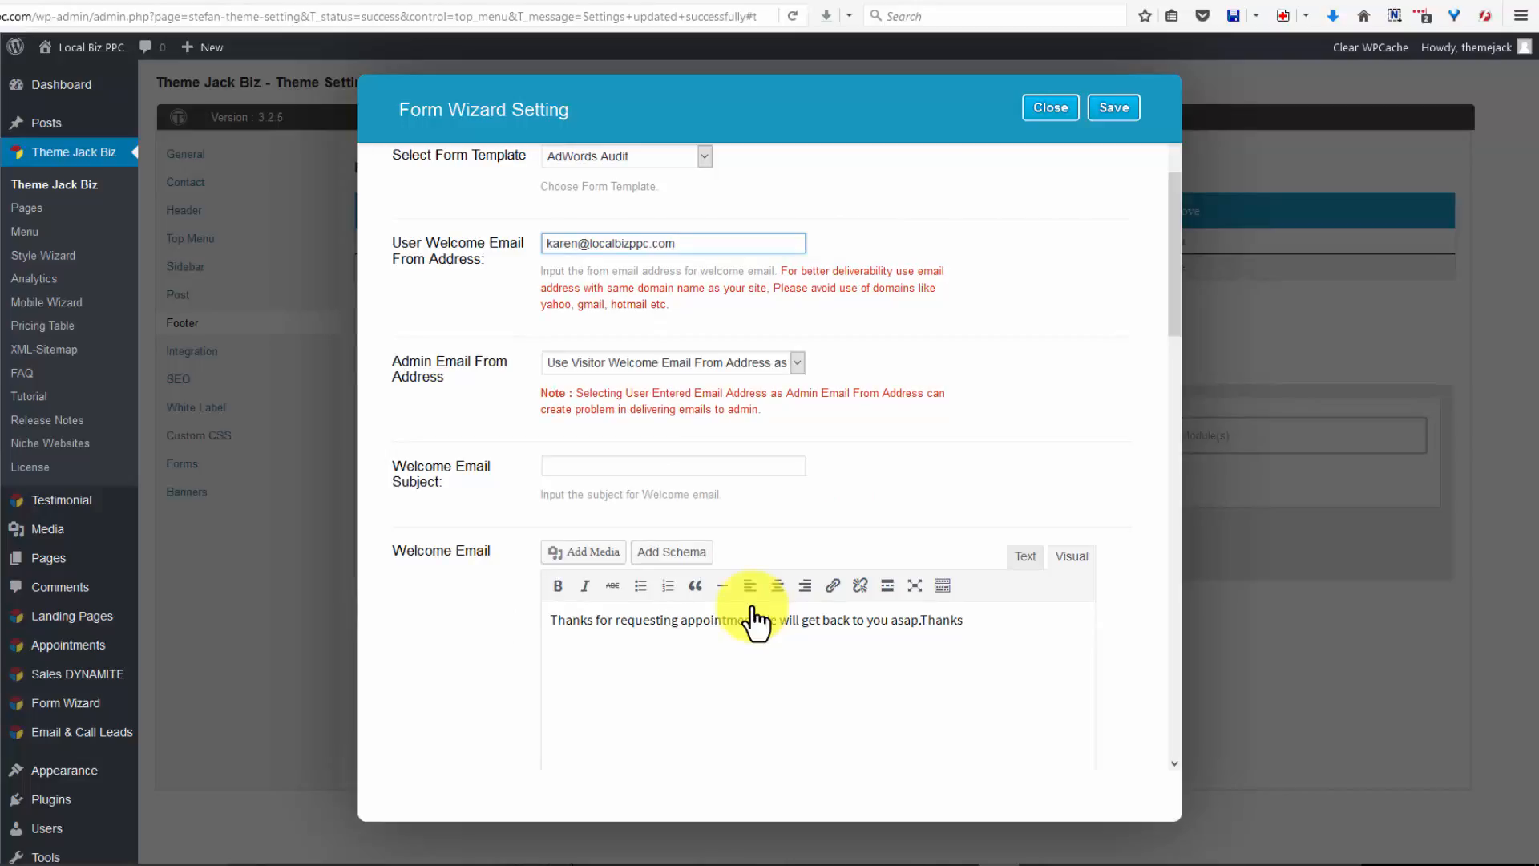
Examine the form module's email content, mail server, On Success and Service Provider options
scroll(754, 617, "down", 5)
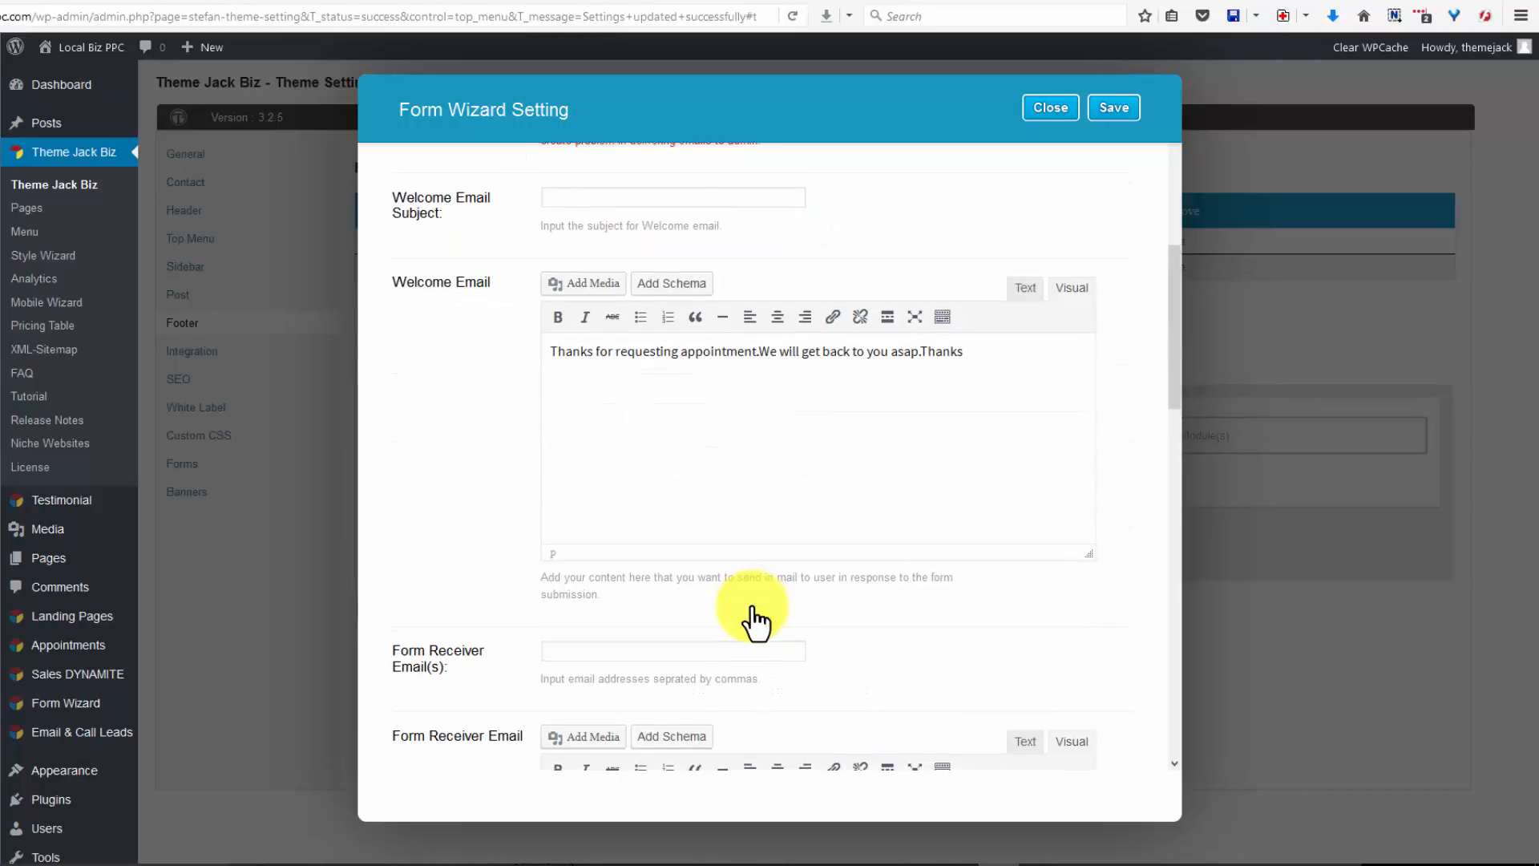
scroll(754, 617, "down", 8)
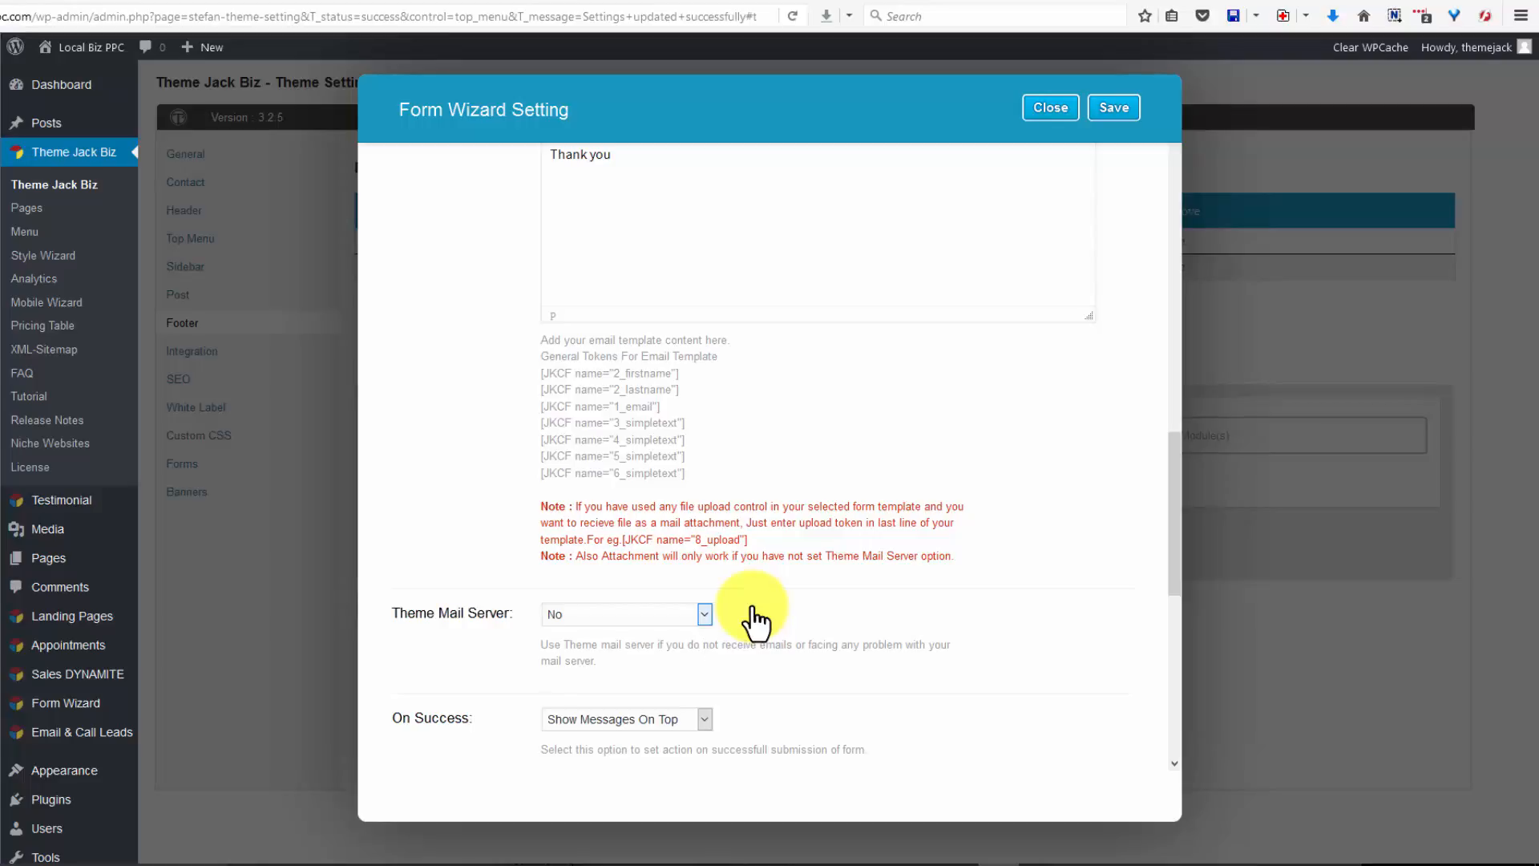
scroll(754, 621, "down", 2)
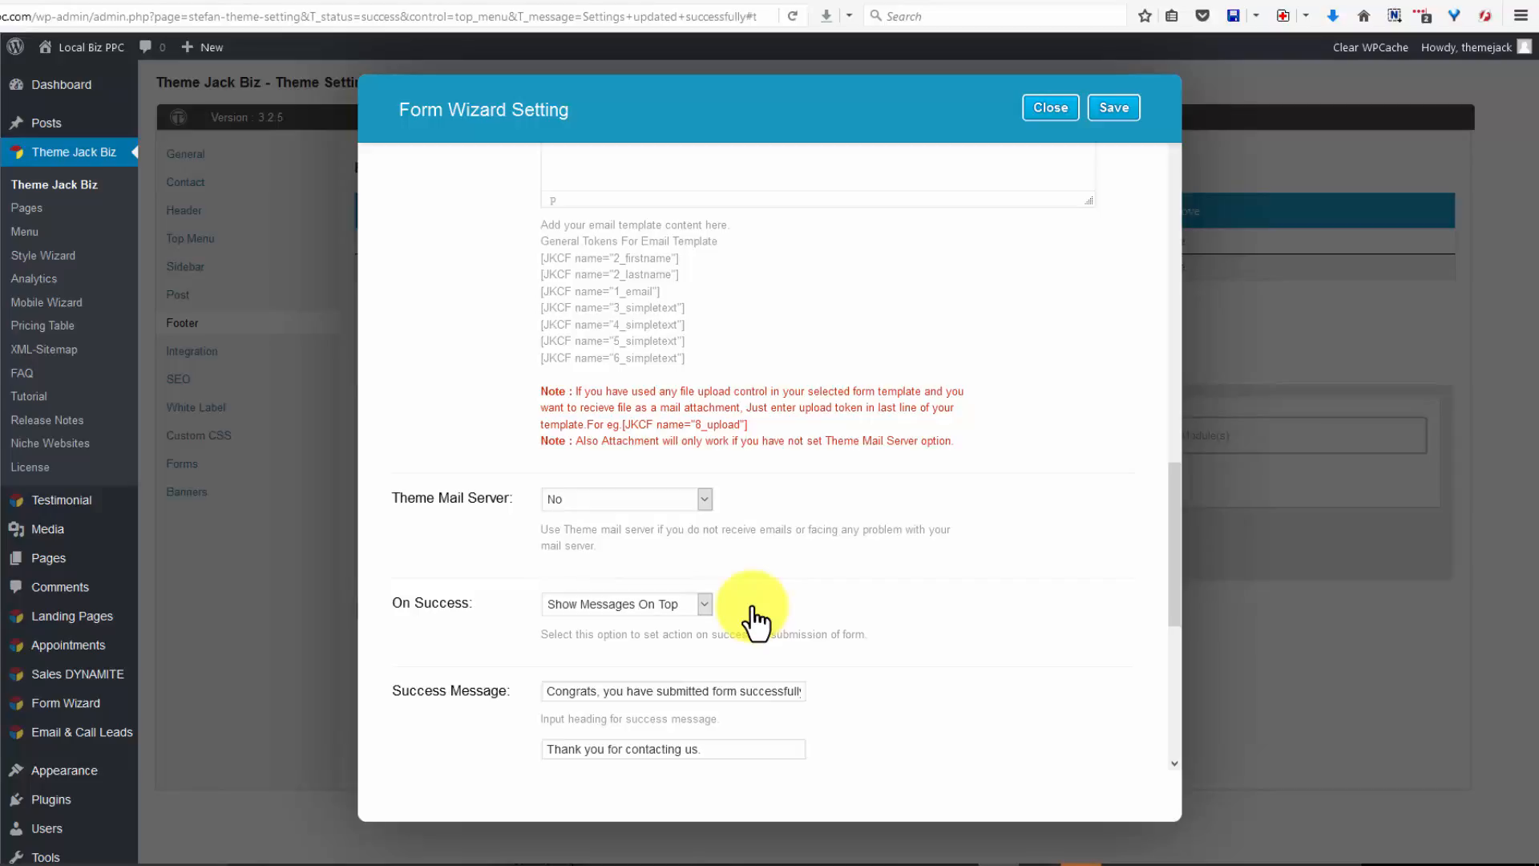
left_click(705, 604)
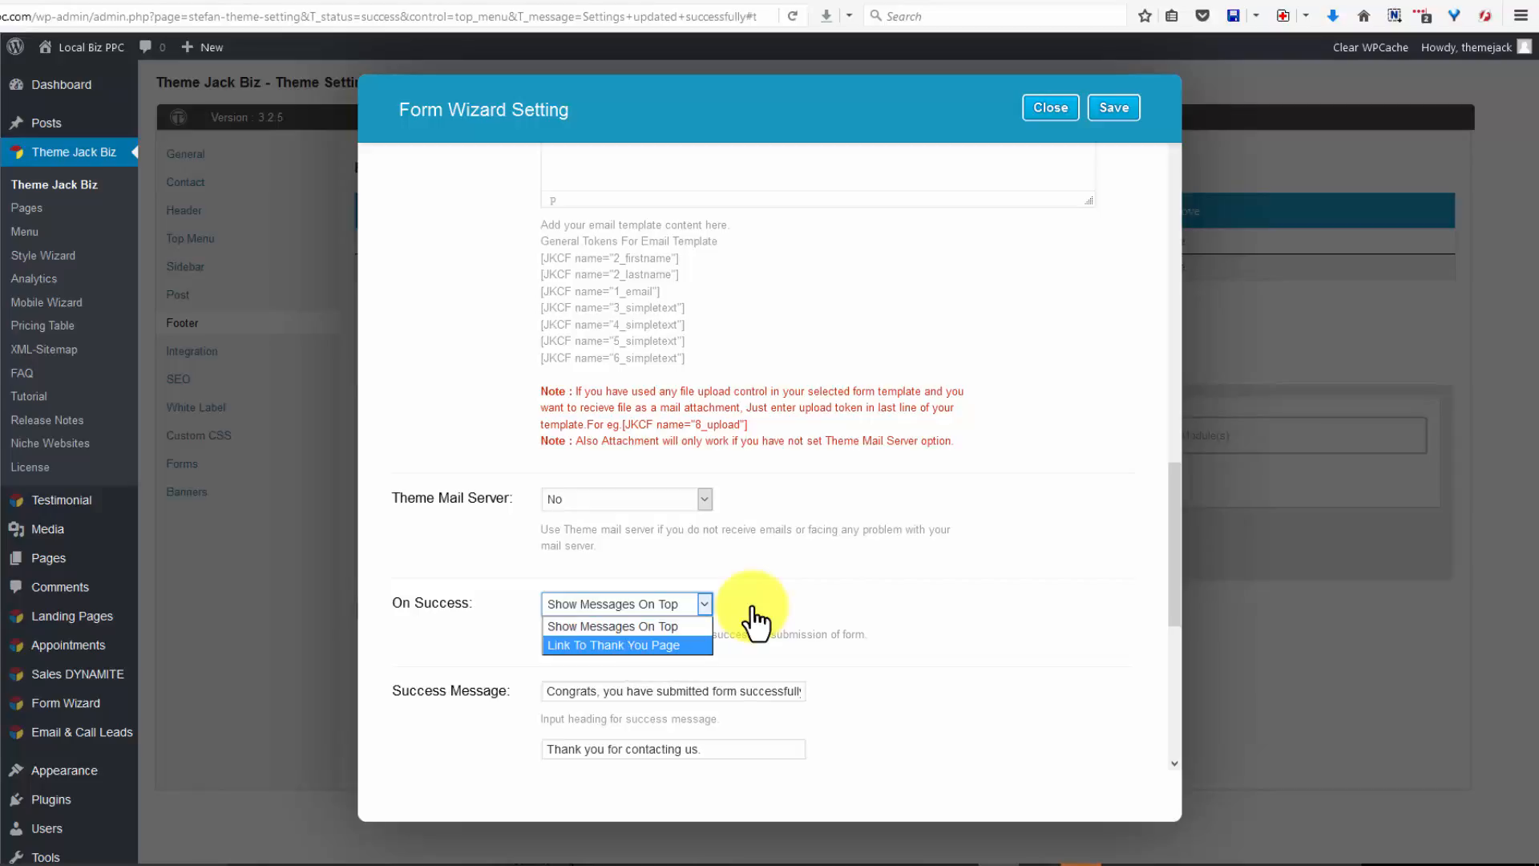
left_click(754, 621)
scroll(754, 624, "down", 3)
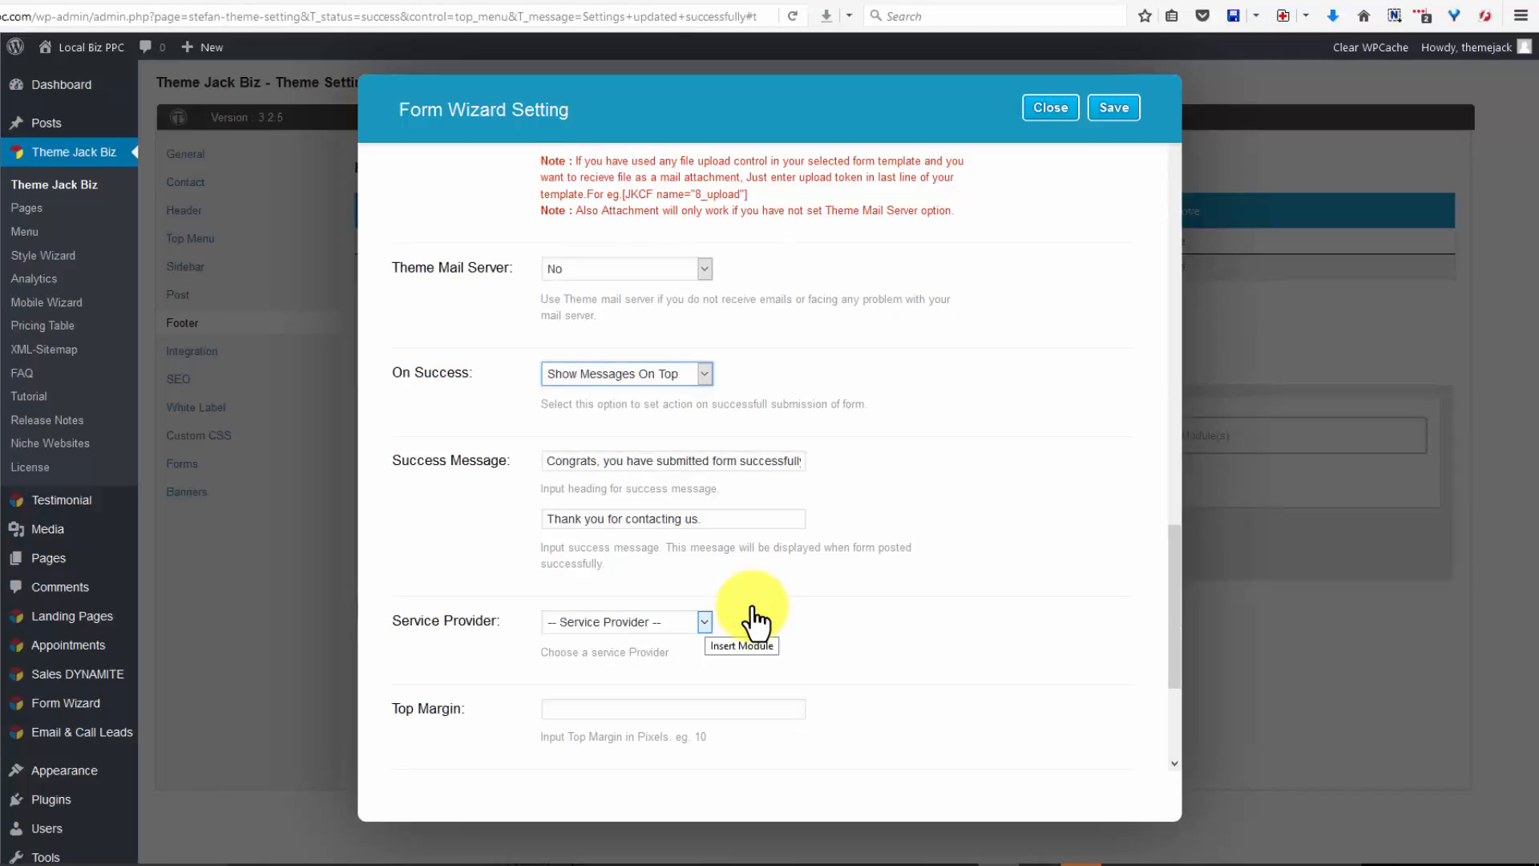
left_click(754, 622)
key("Down")
key("Down")
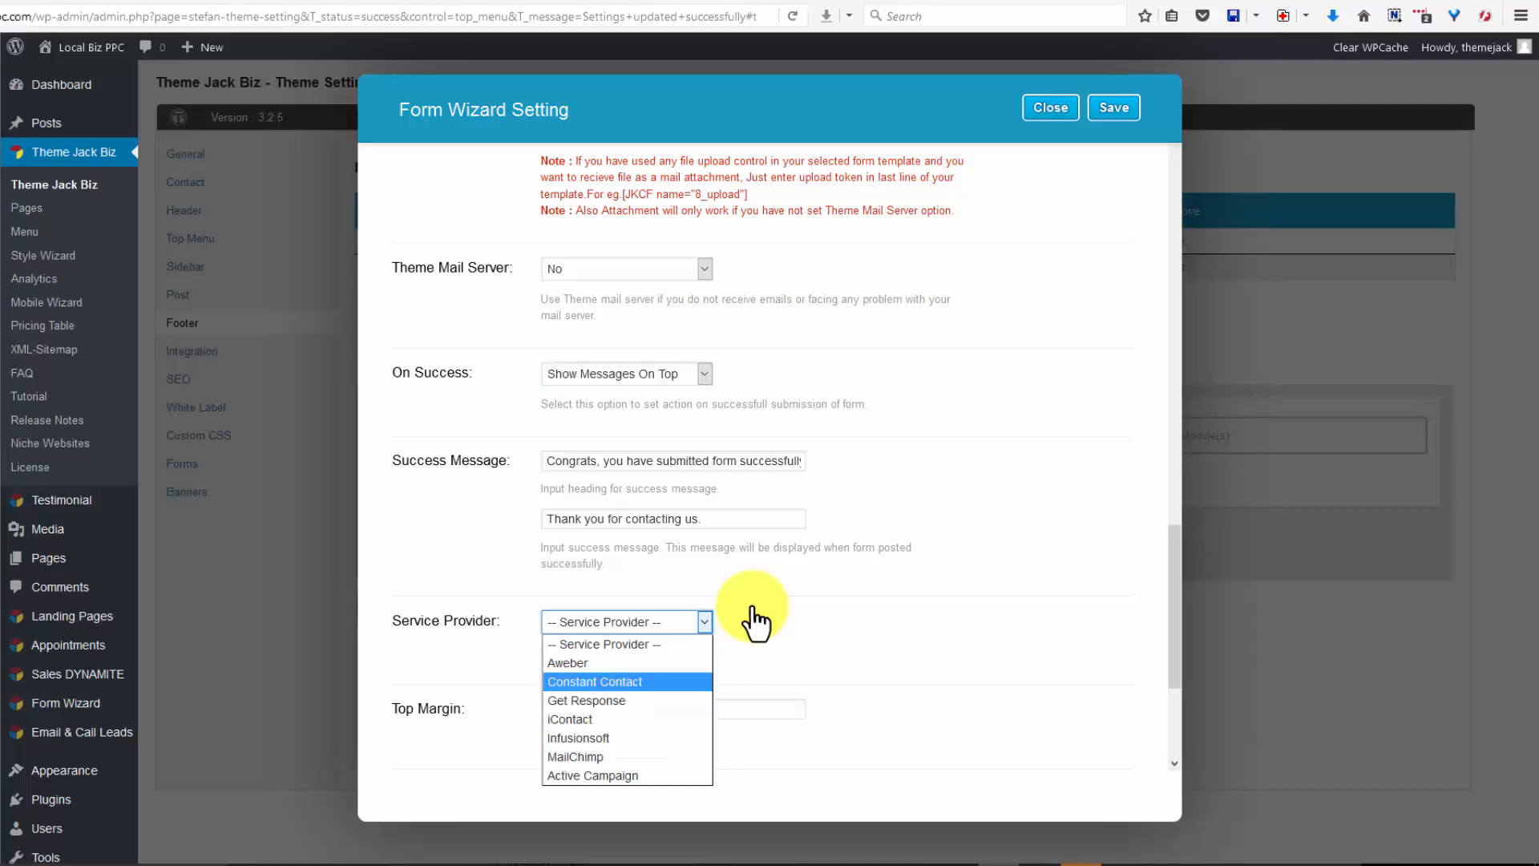
key("Up")
key("Down")
key("Down")
key("Up")
key("Escape")
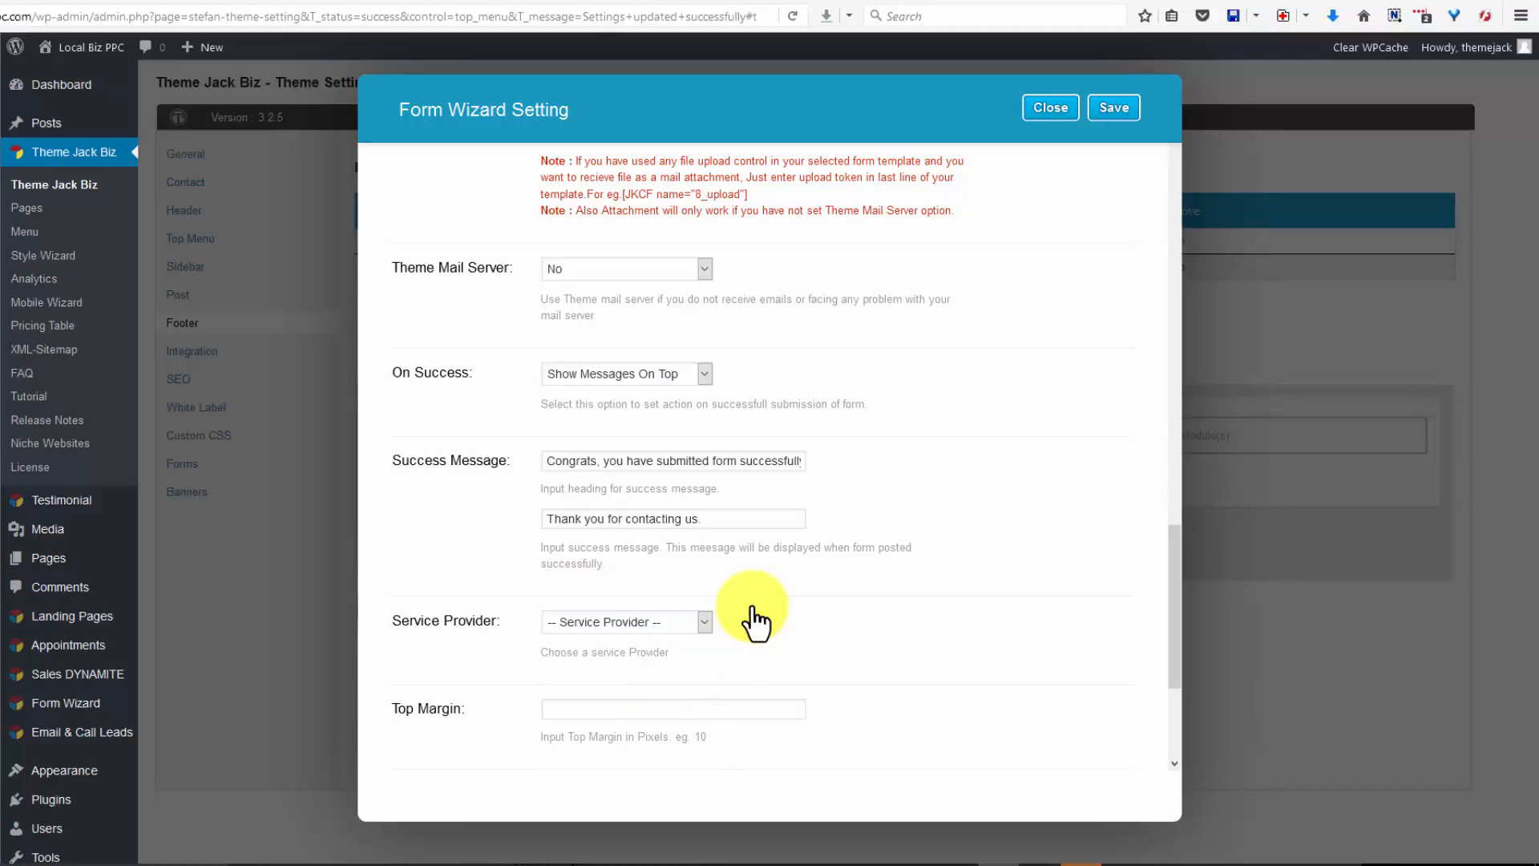
Set the form module's top and bottom margins to 20 pixels, then save the module and the new footer
key("Tab")
scroll(753, 622, "down", 1)
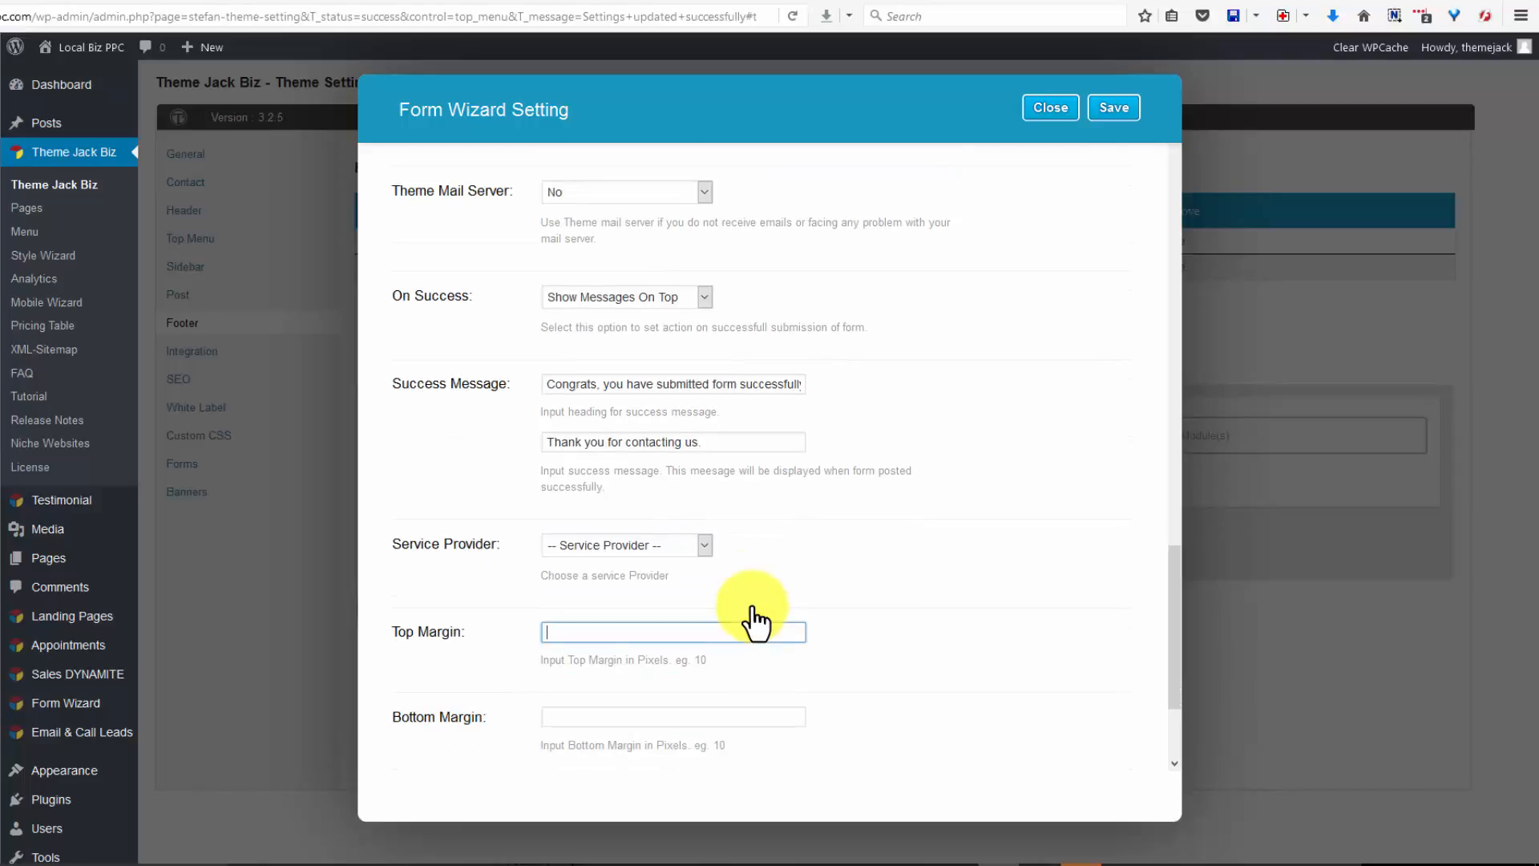
type("20")
key("Tab")
type("20")
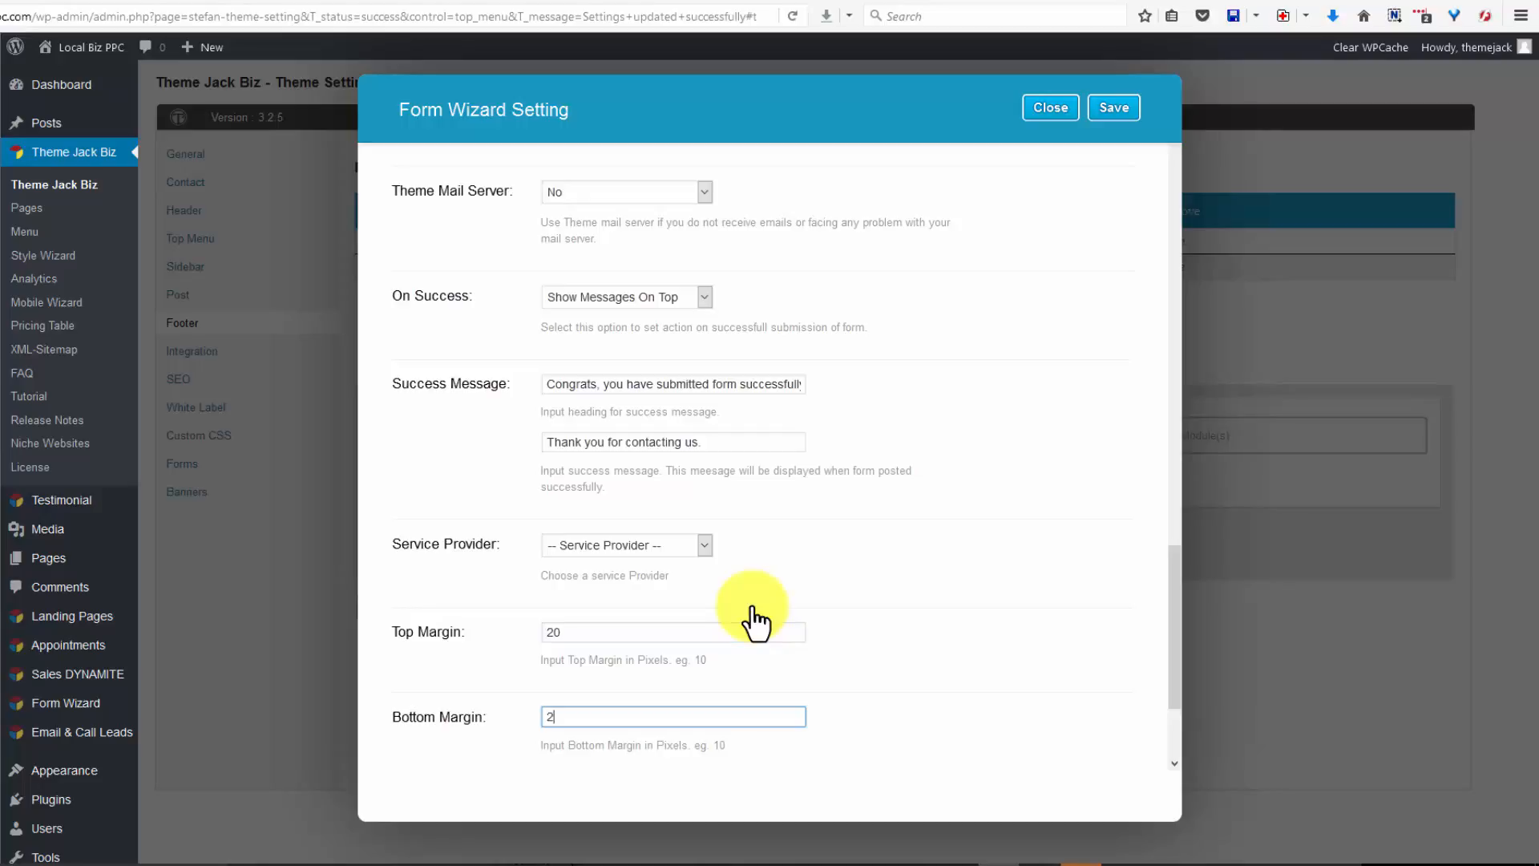
scroll(753, 621, "down", 2)
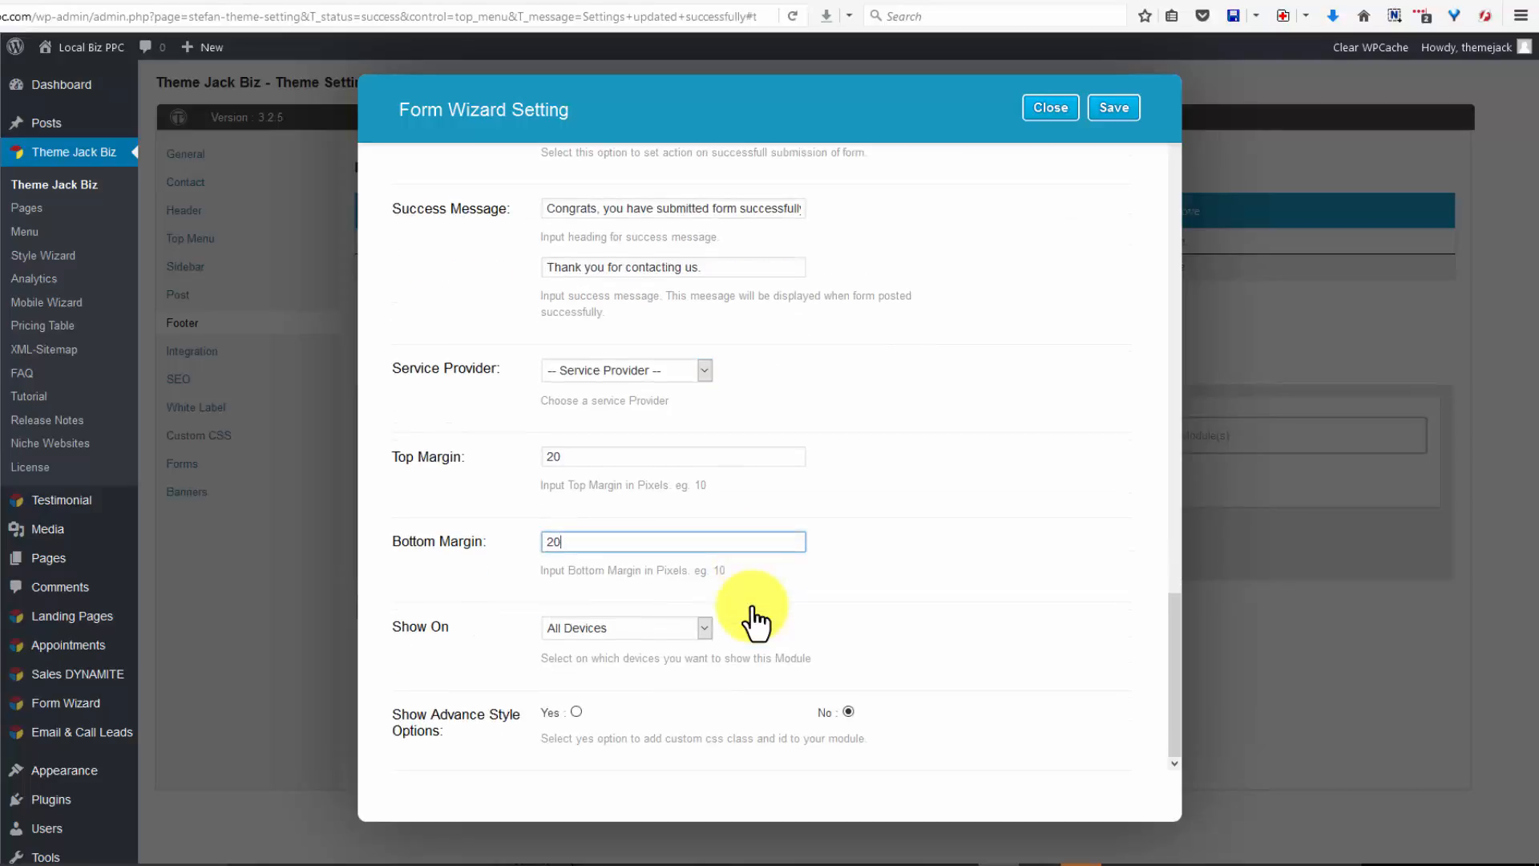
left_click(754, 622)
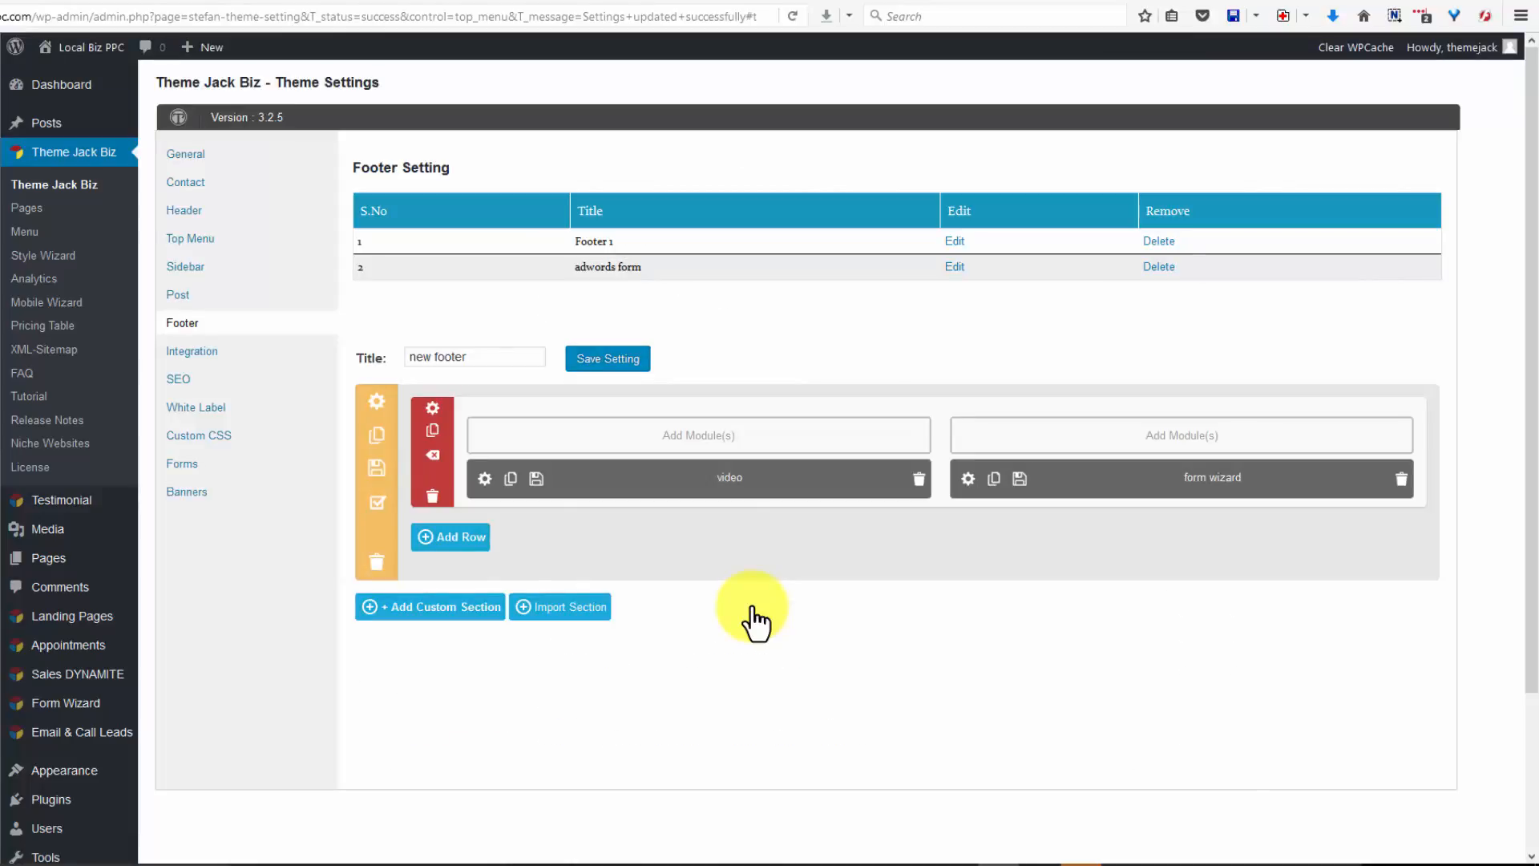
left_click(608, 358)
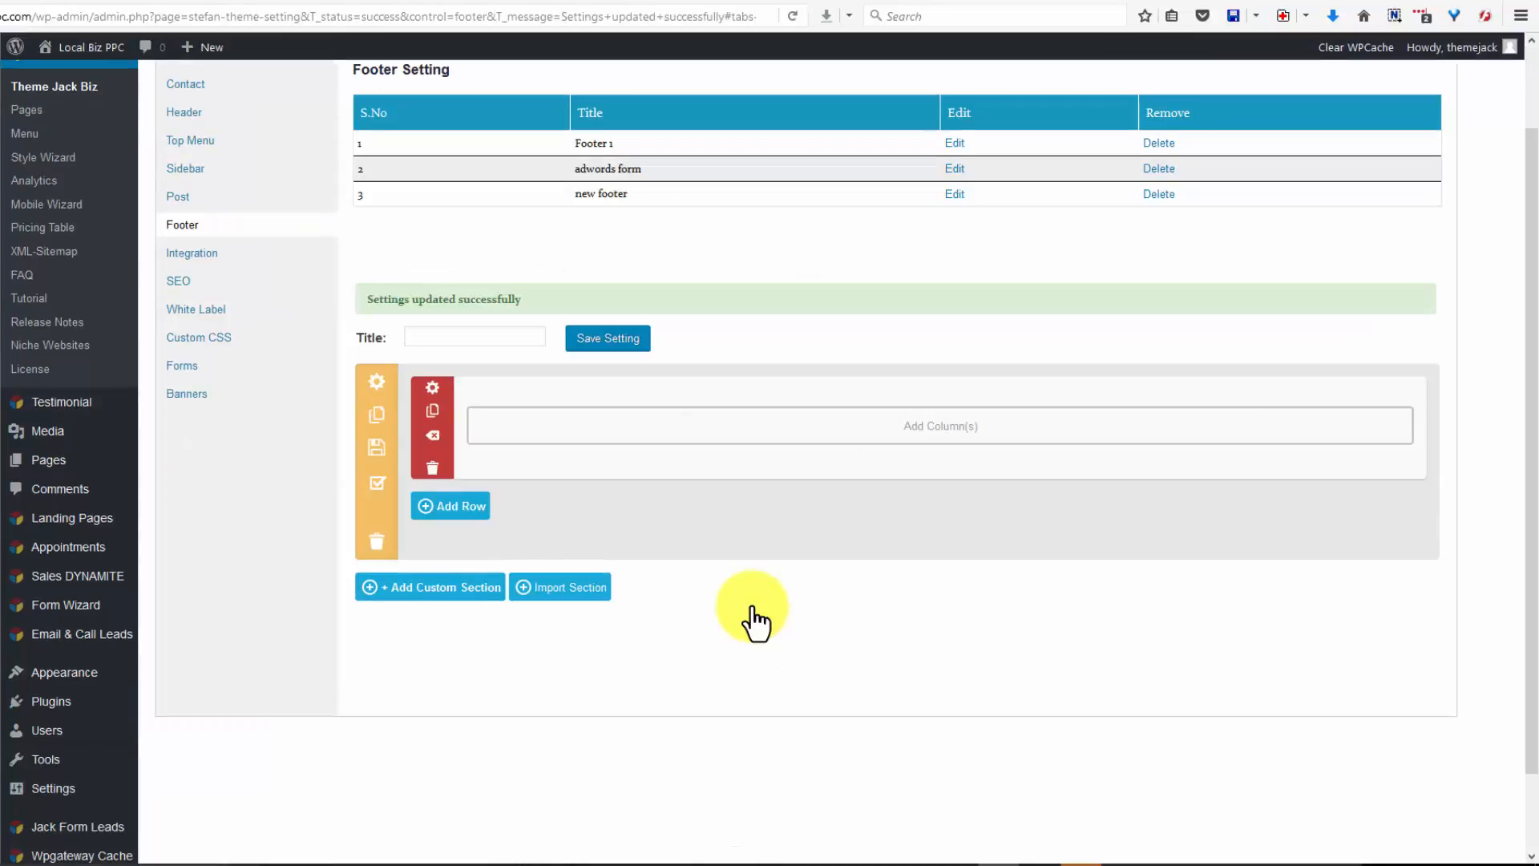
Open the Free Audit page from the site's pages for editing
mouse_move(48, 459)
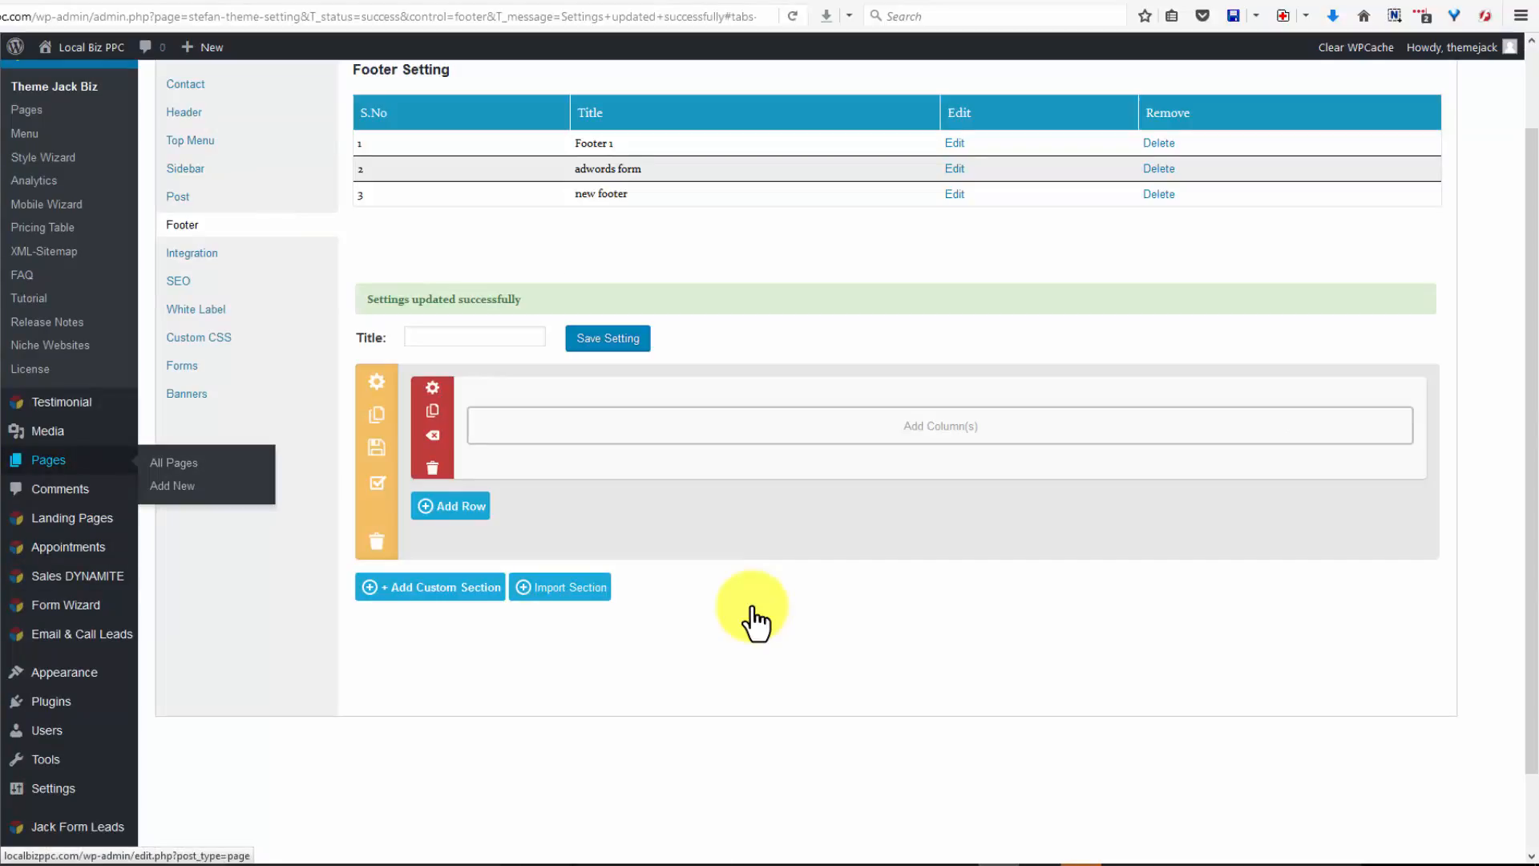
left_click(174, 463)
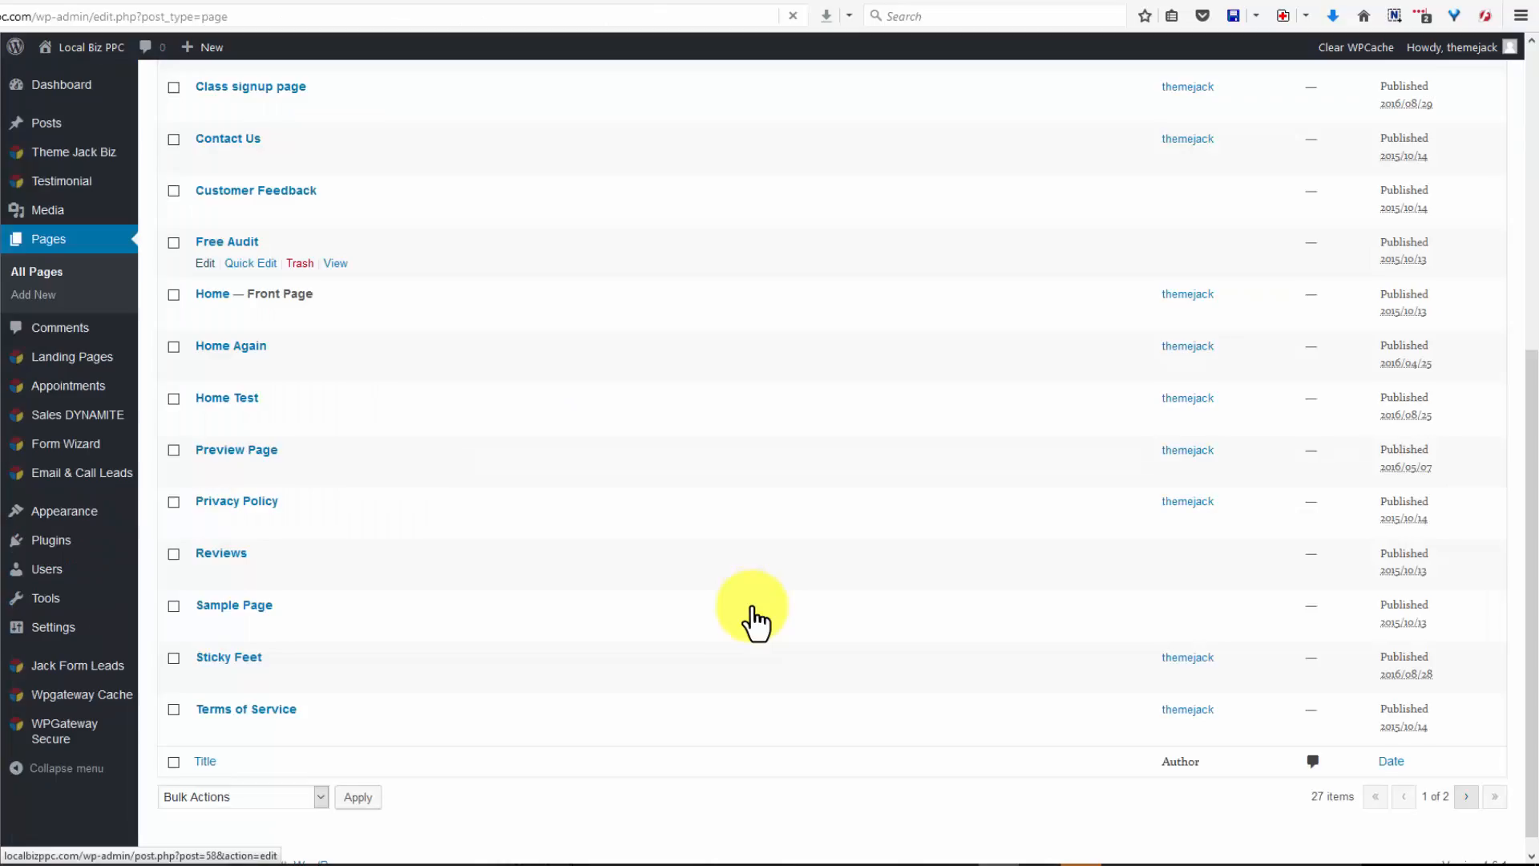
left_click(205, 264)
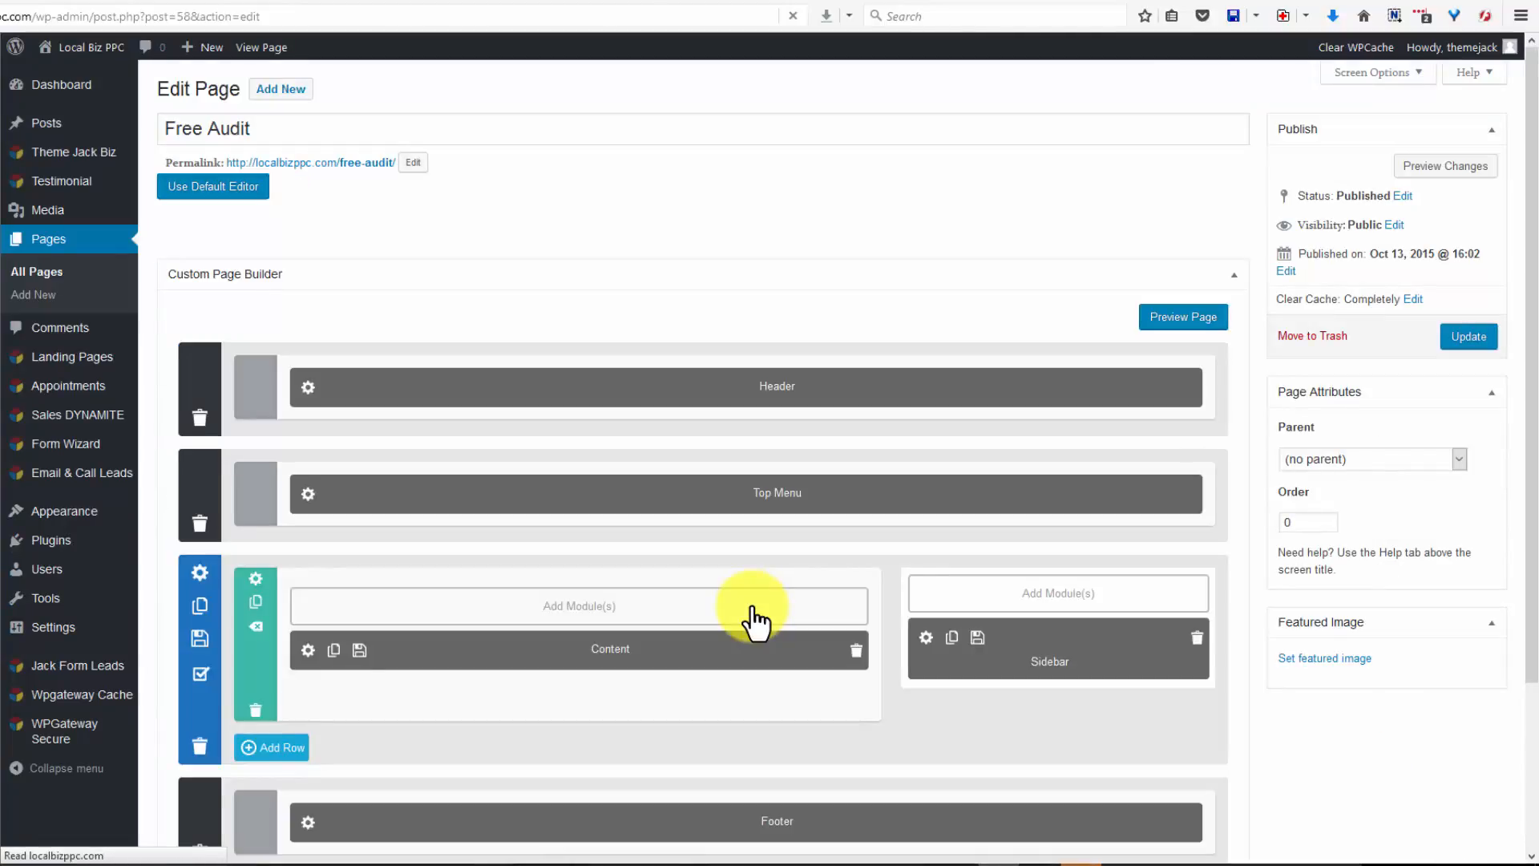
Assign "new footer" to the Free Audit page's Footer module, save the module and update the page
scroll(754, 622, "down", 3)
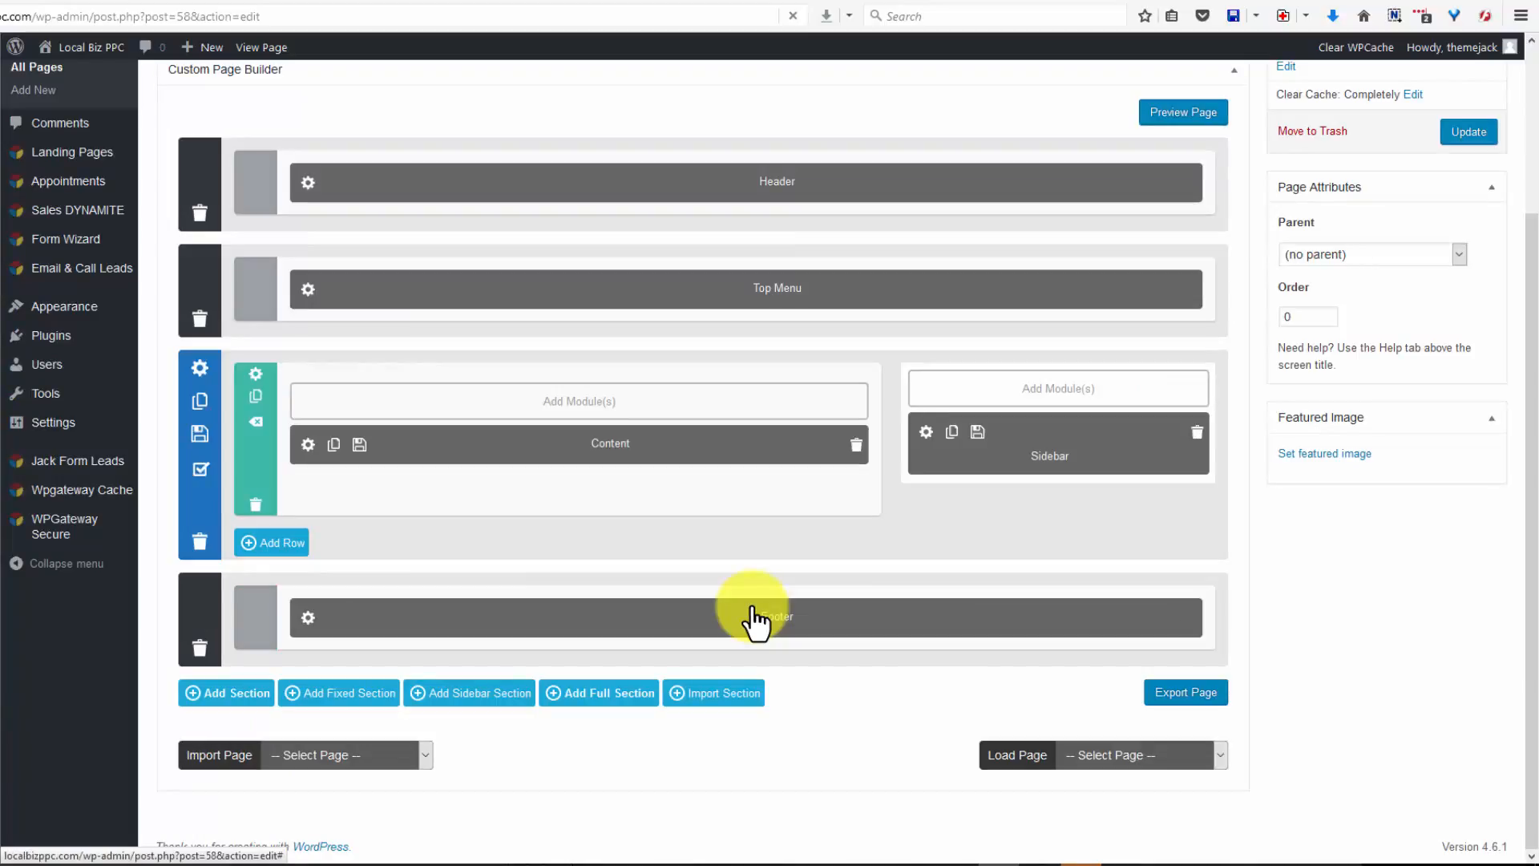
scroll(754, 622, "up", 3)
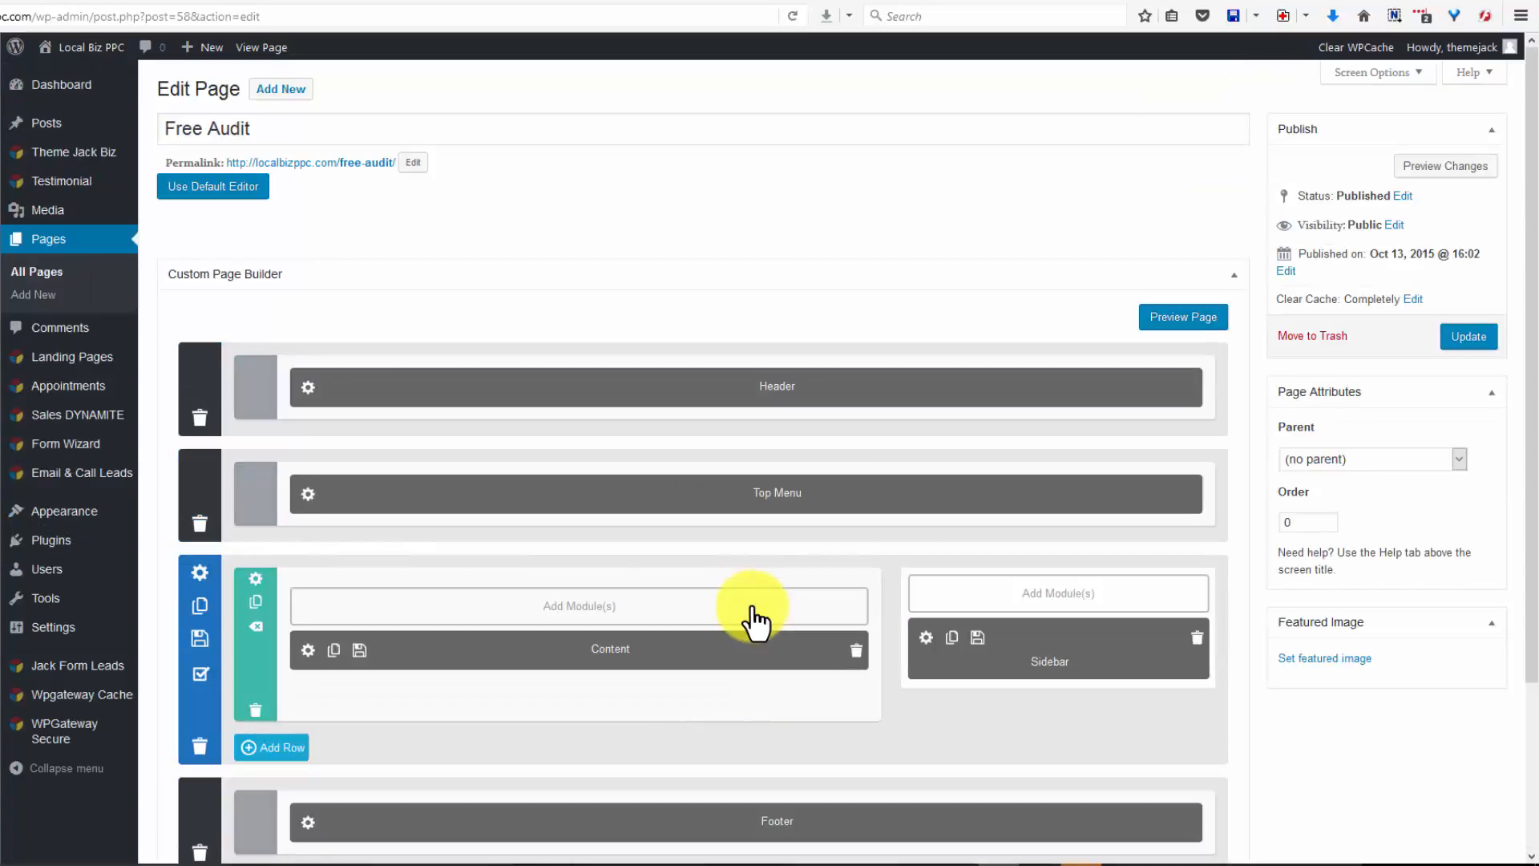
scroll(754, 621, "down", 3)
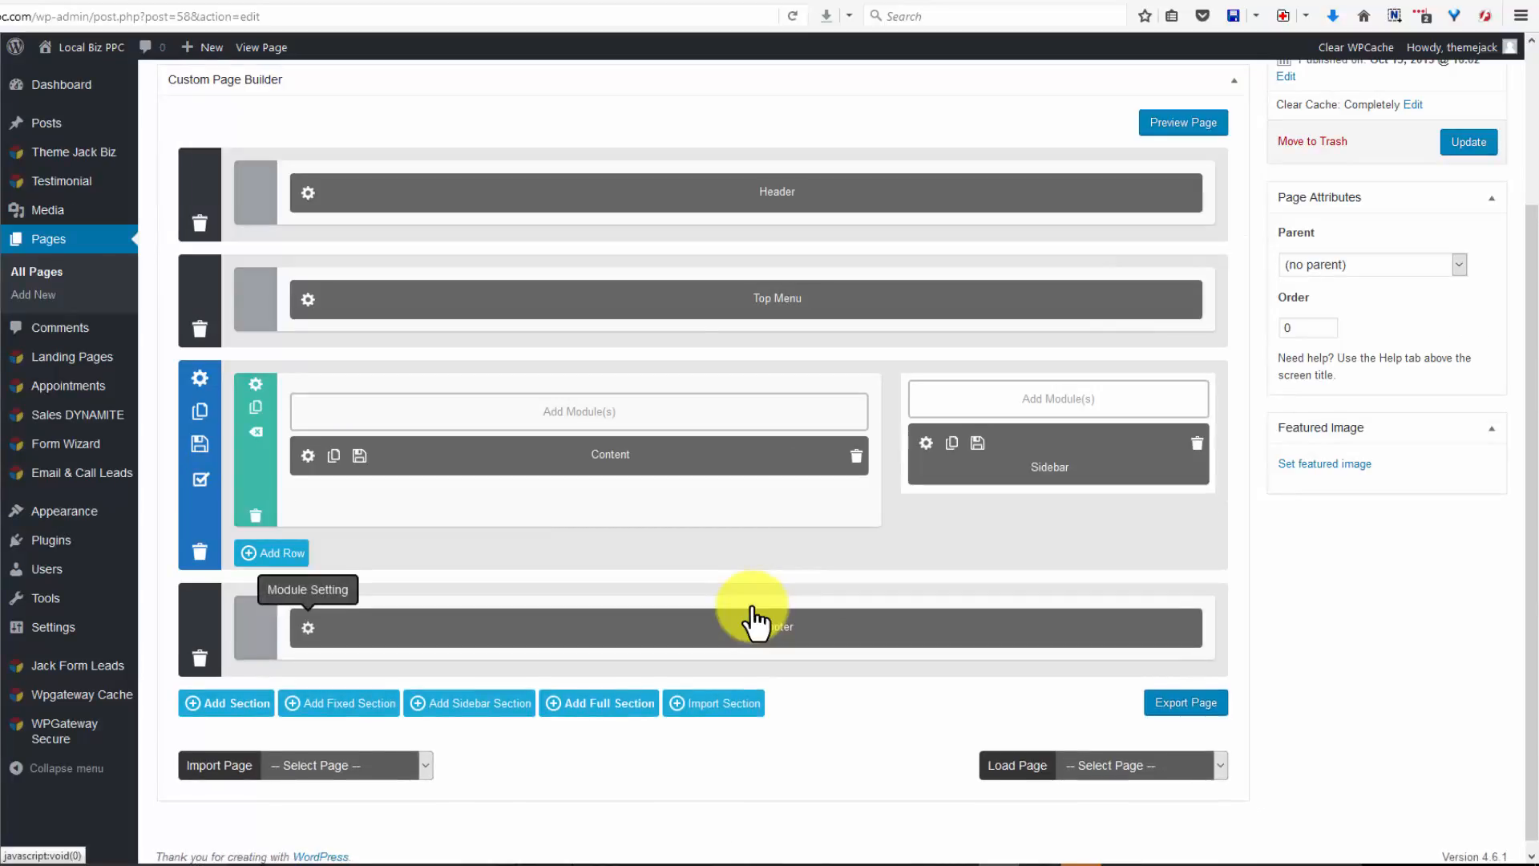
left_click(753, 624)
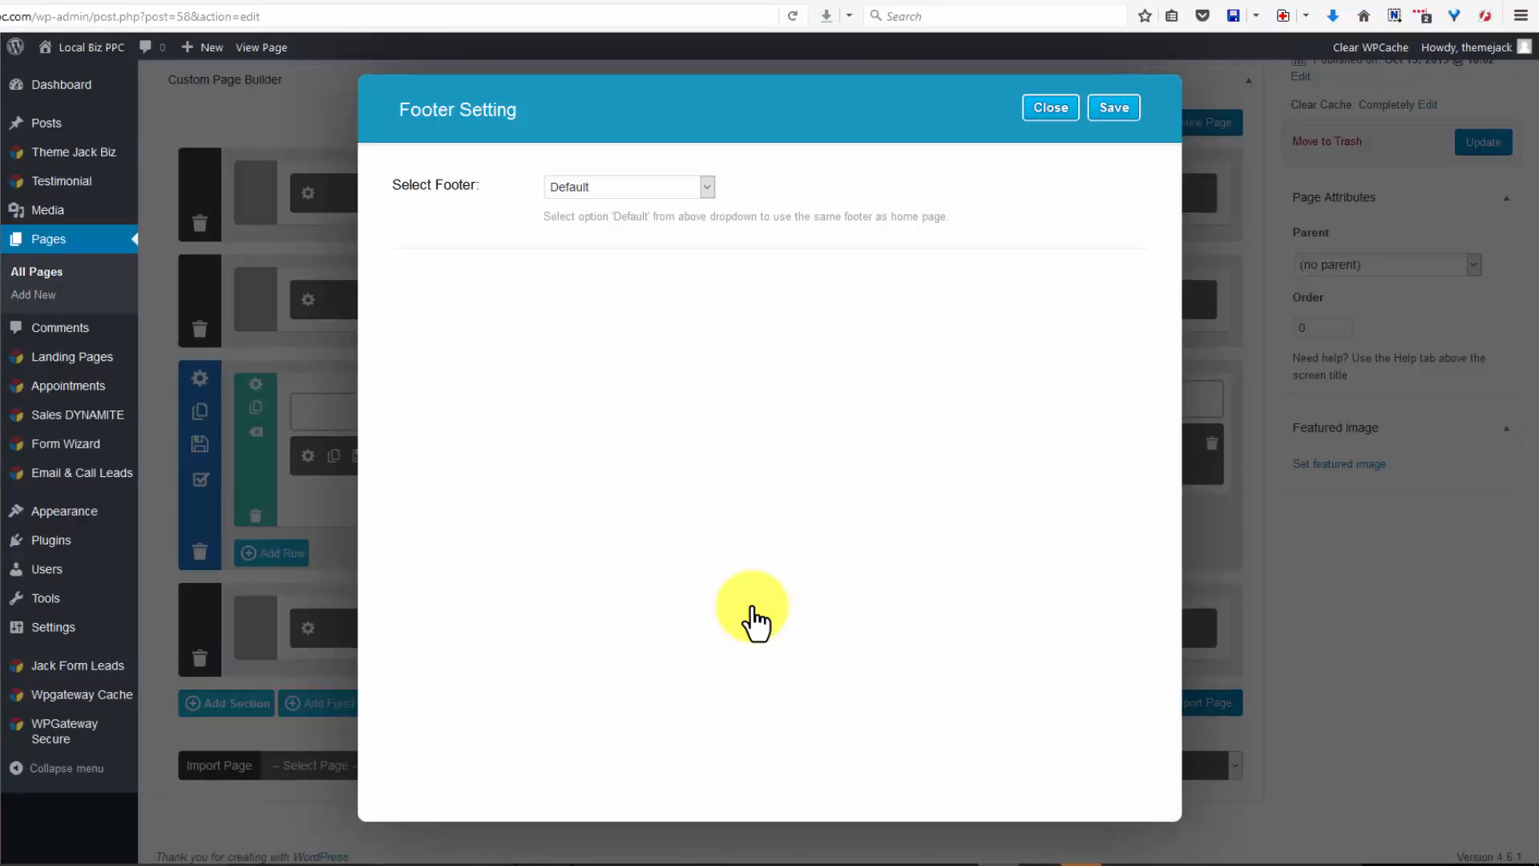
key("alt+Down")
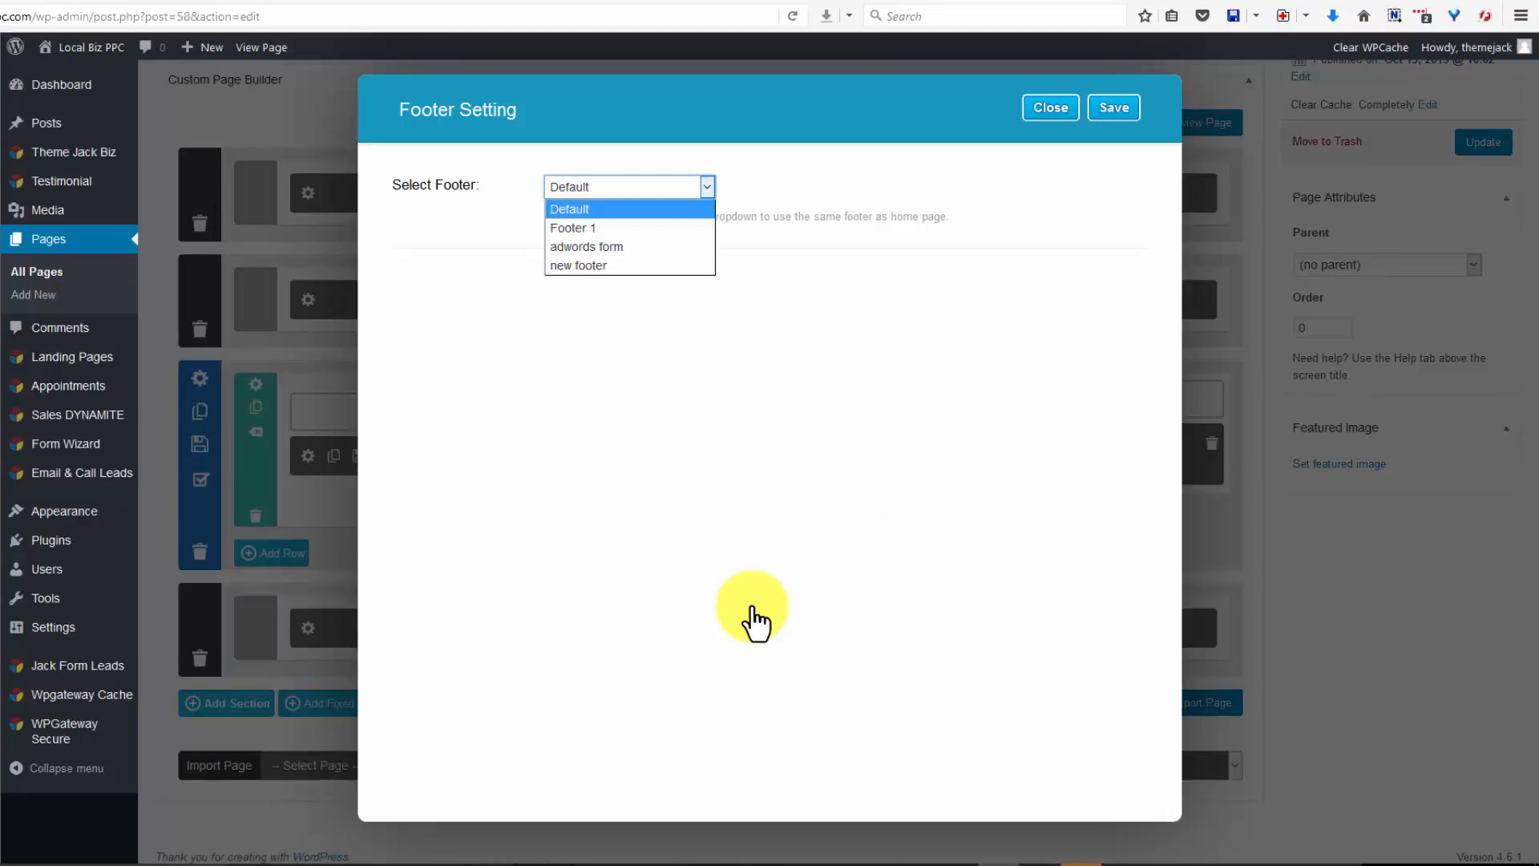
key("Down")
key("Down")
key("Down")
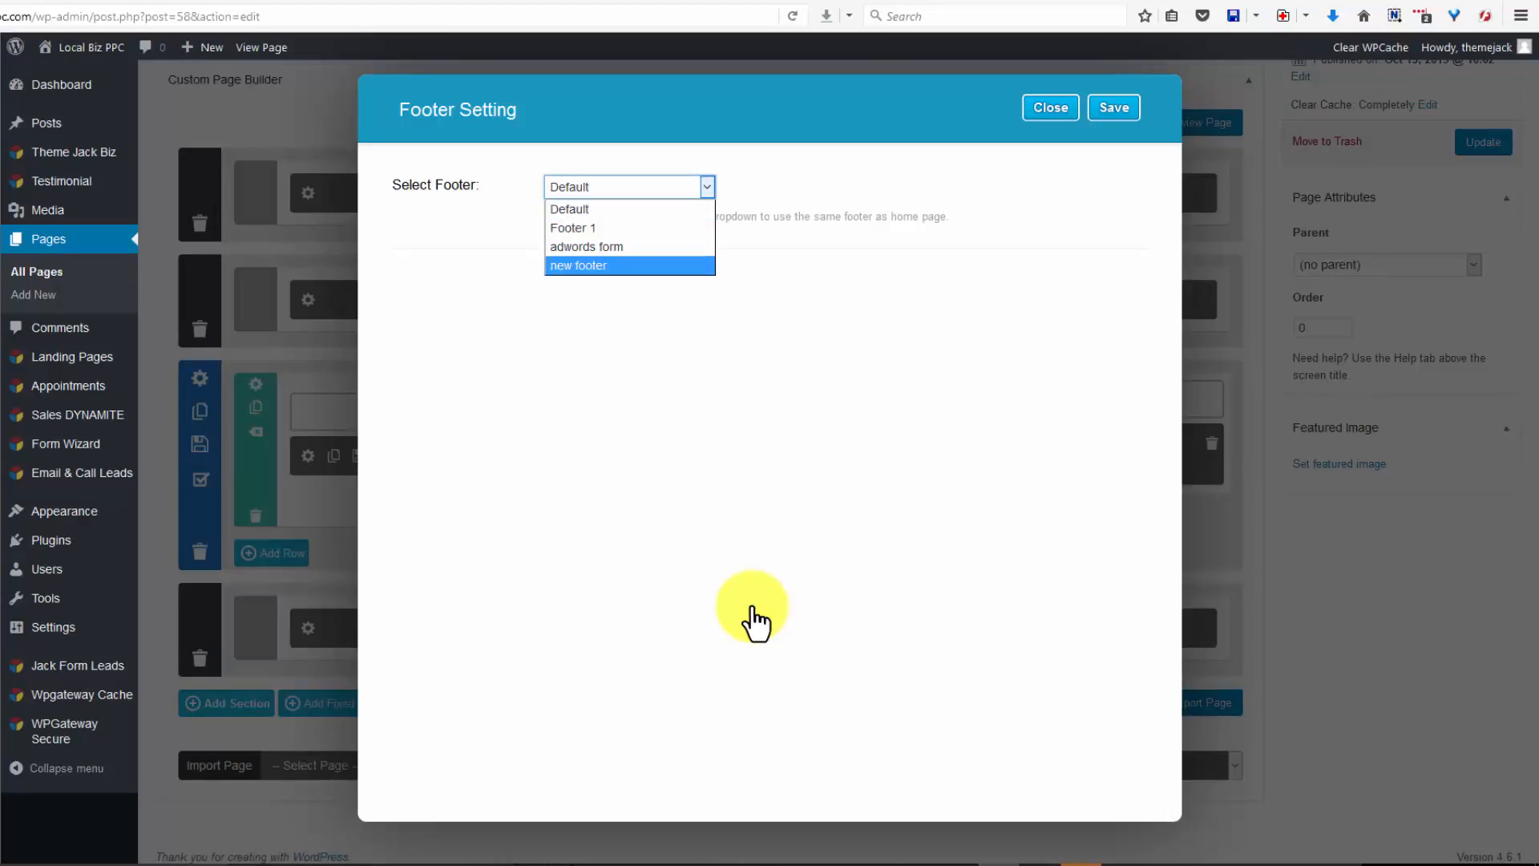
key("Return")
key("Tab")
key("Tab")
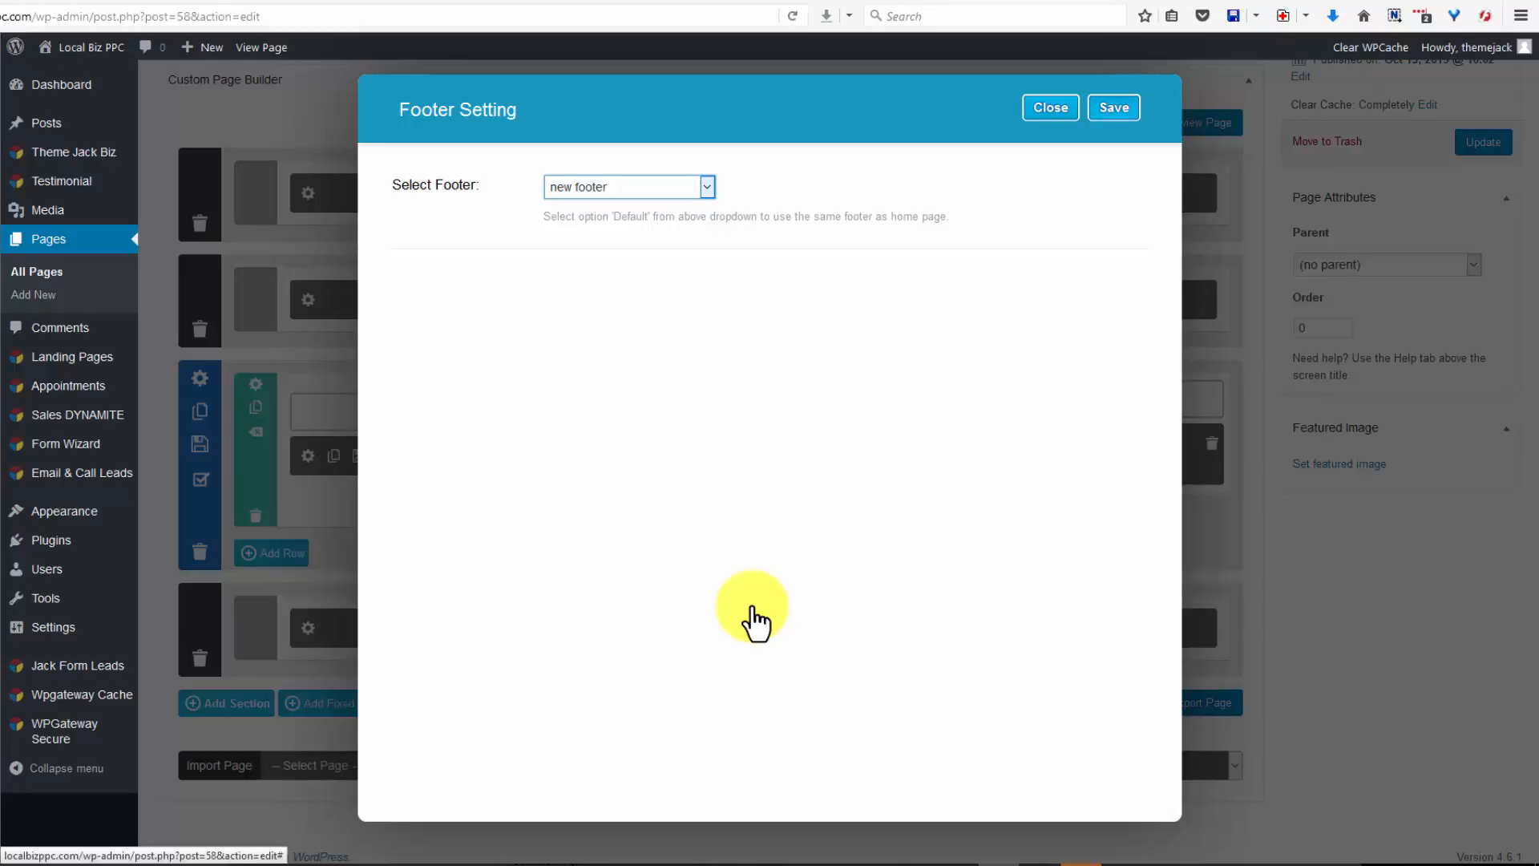
key("Return")
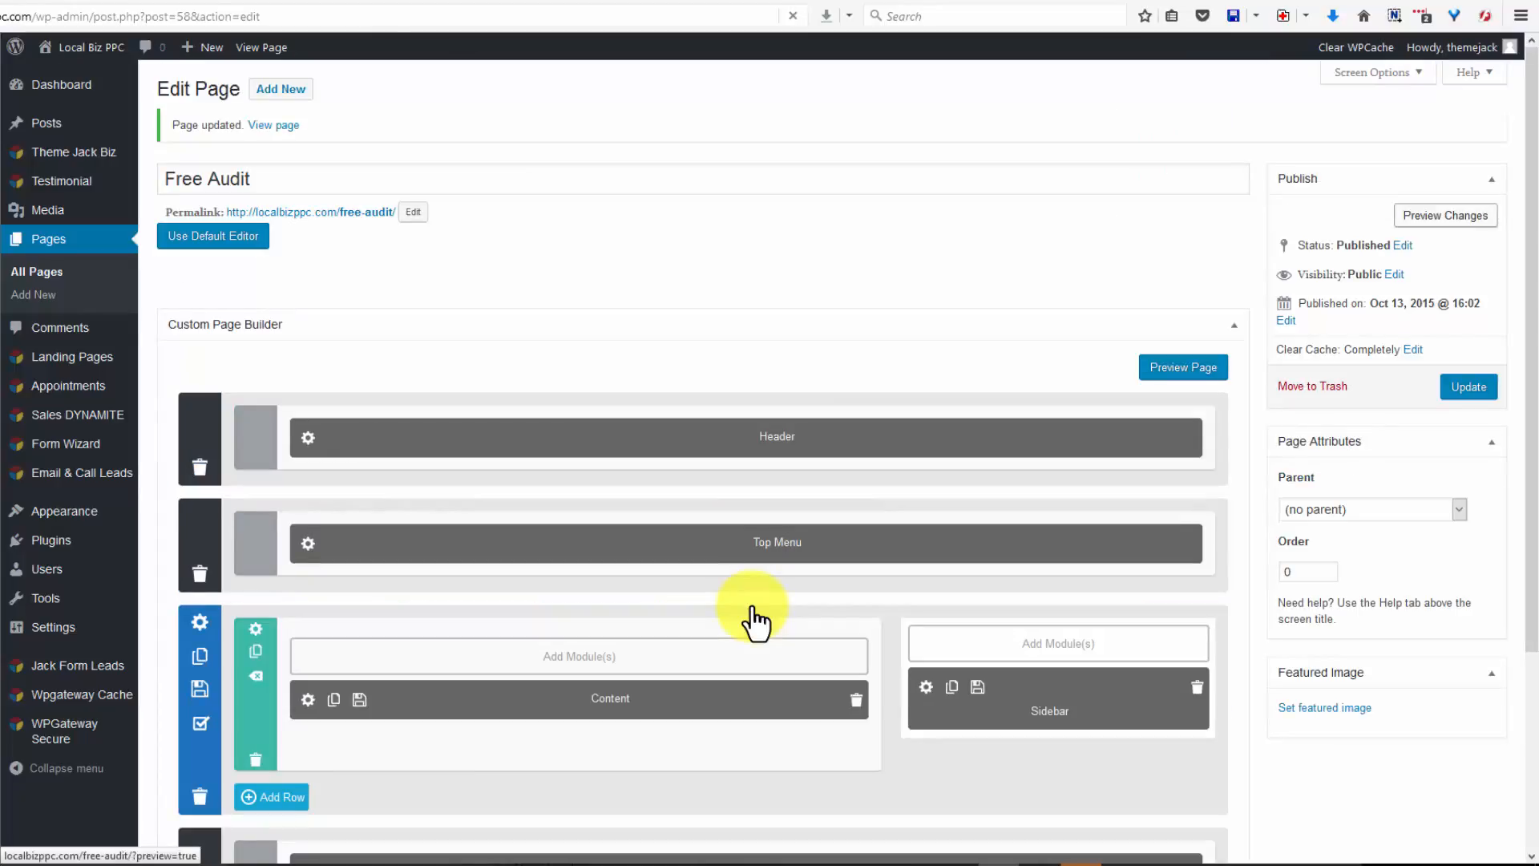
Preview the Free Audit page and inspect the footer's video and form
key("Return")
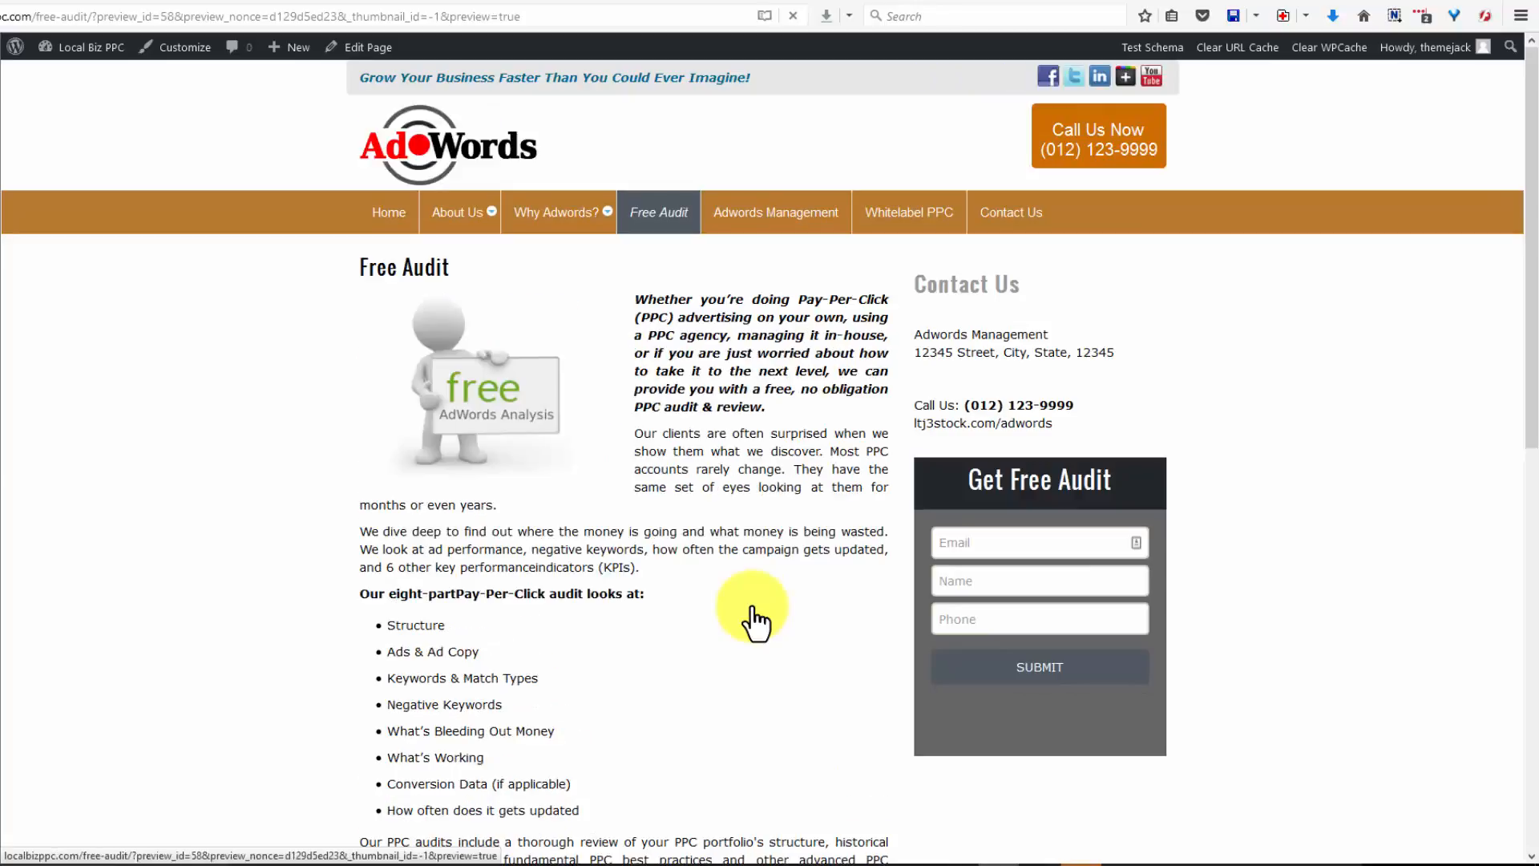
scroll(754, 621, "down", 10)
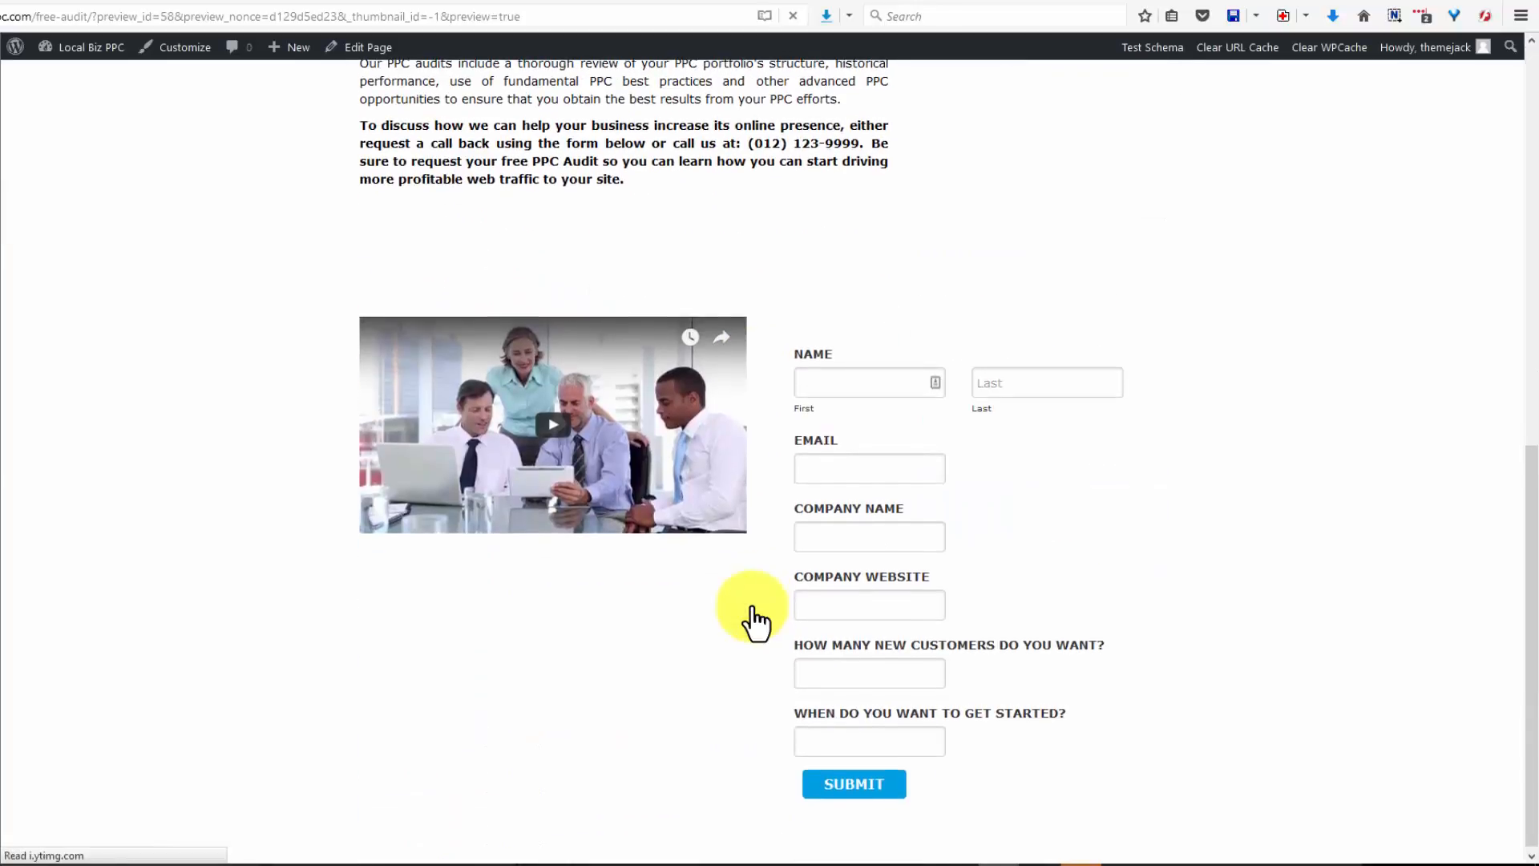